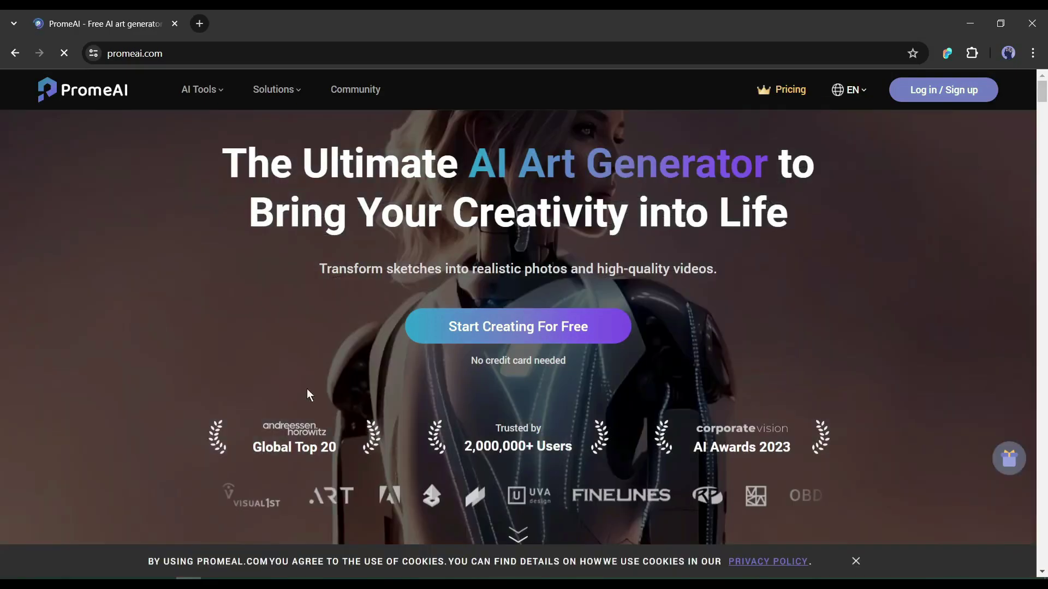
Scroll through the home page showcase sections, then jump back to the top
{"action": "scroll", "coordinate": [322, 379], "scroll_direction": "down", "scroll_amount": 10}
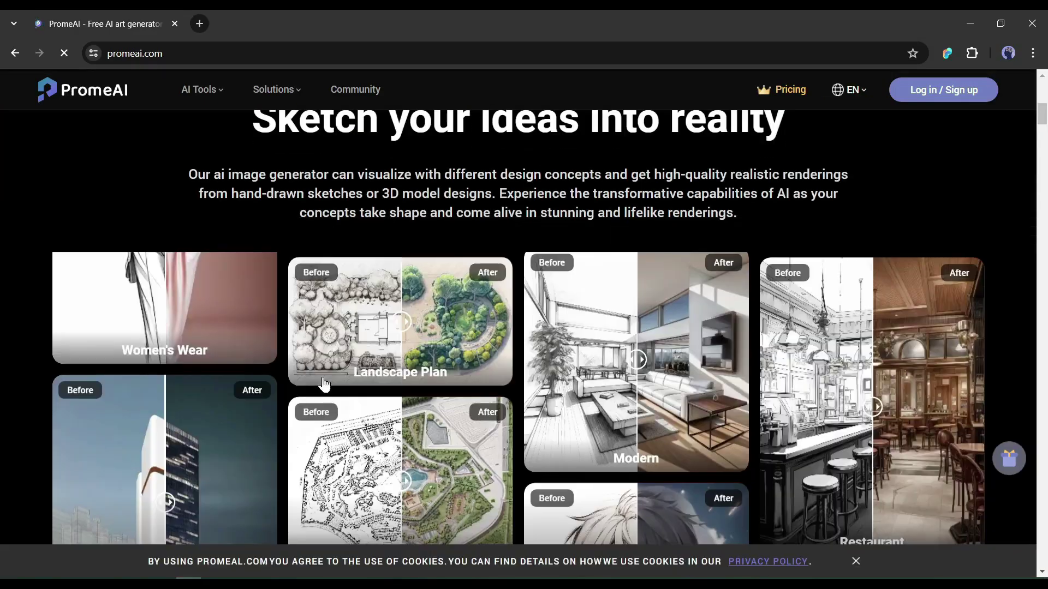
{"action": "scroll", "coordinate": [324, 385], "scroll_direction": "down", "scroll_amount": 10}
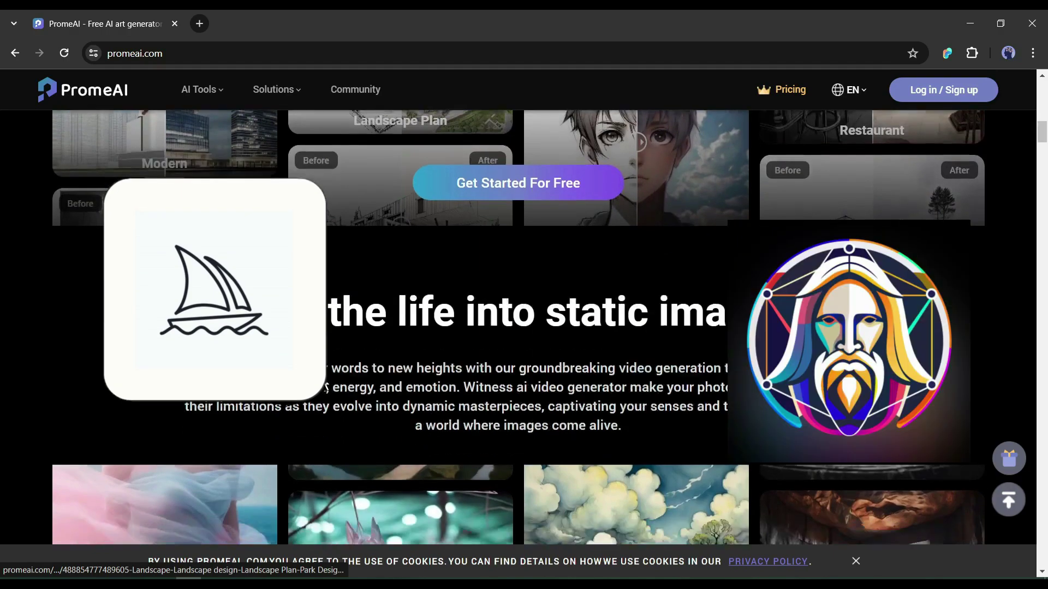
{"action": "scroll", "coordinate": [326, 386], "scroll_direction": "down", "scroll_amount": 10}
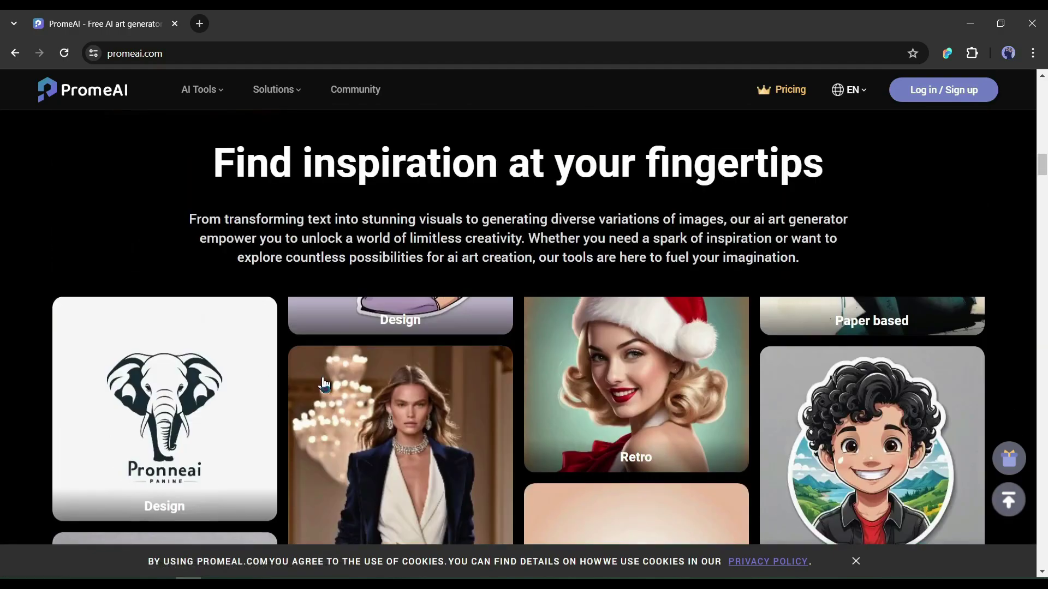
{"action": "scroll", "coordinate": [322, 378], "scroll_direction": "down", "scroll_amount": 9}
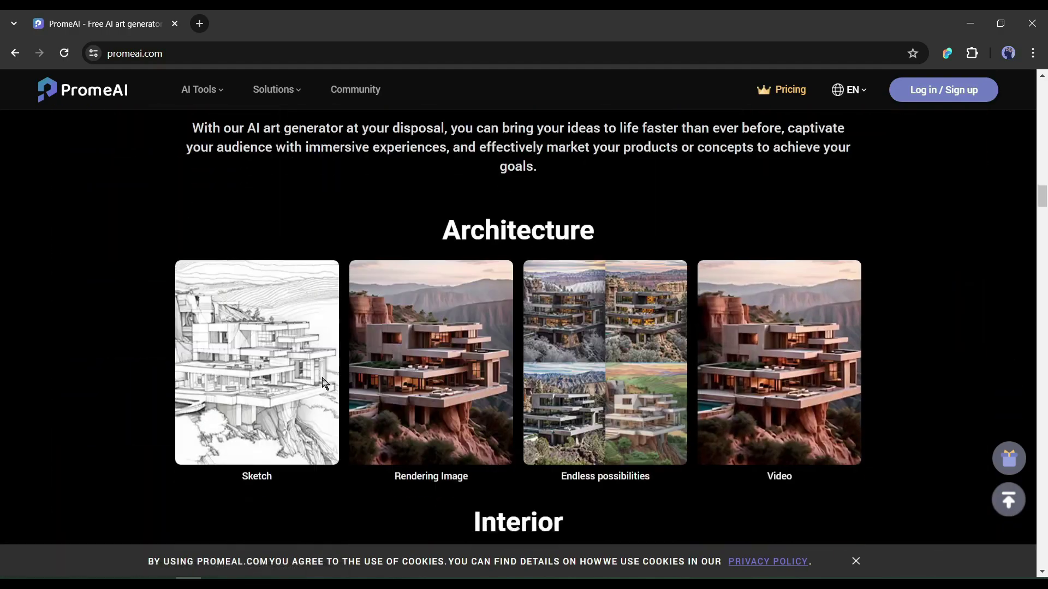
{"action": "scroll", "coordinate": [322, 378], "scroll_direction": "down", "scroll_amount": 10}
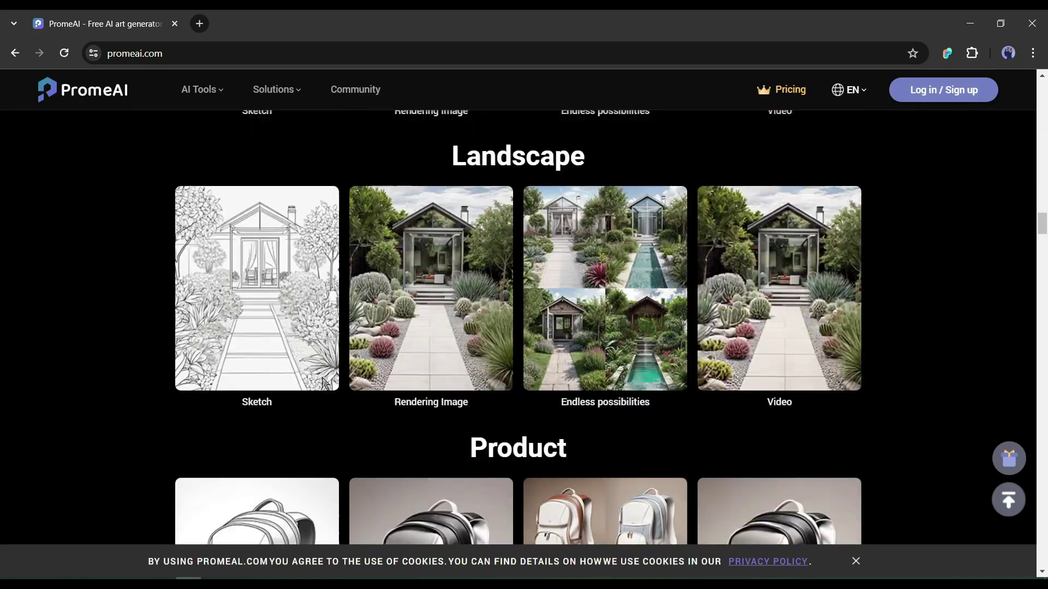
{"action": "scroll", "coordinate": [322, 378], "scroll_direction": "down", "scroll_amount": 15}
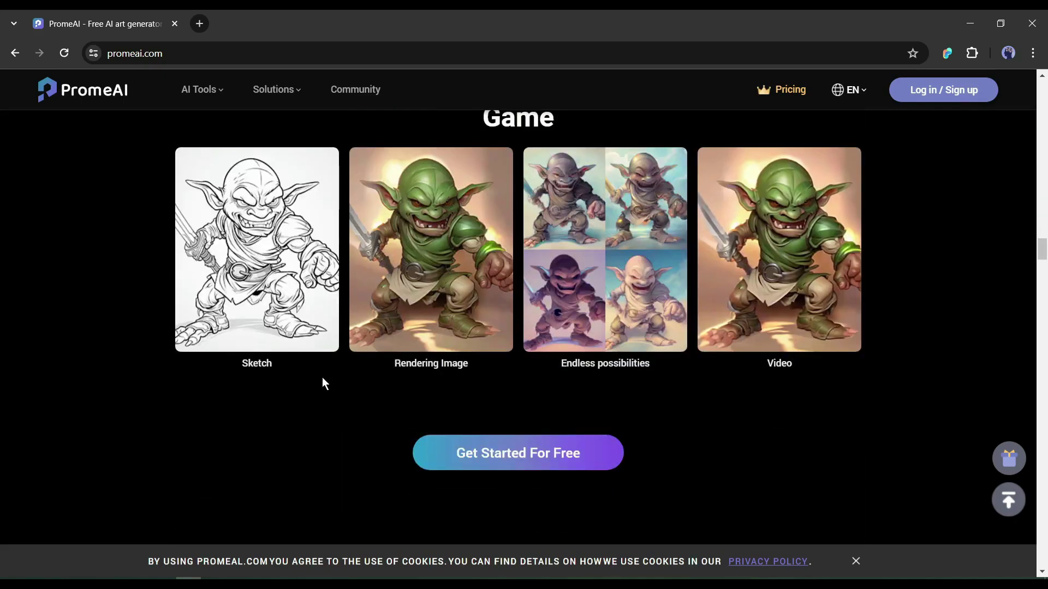
{"action": "scroll", "coordinate": [322, 378], "scroll_direction": "down", "scroll_amount": 15}
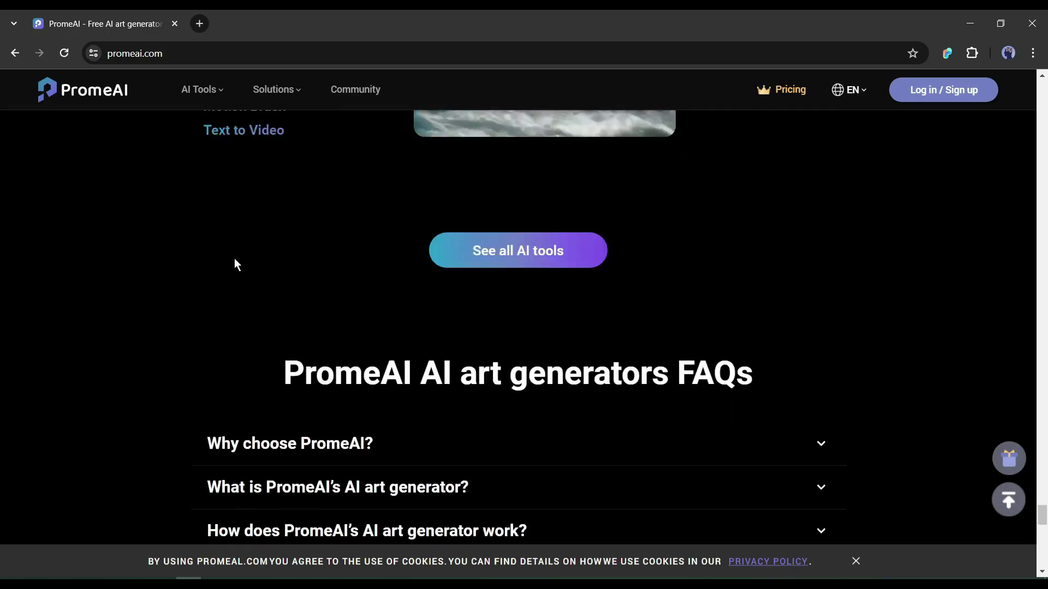
{"action": "scroll", "coordinate": [234, 264], "scroll_direction": "down", "scroll_amount": 3}
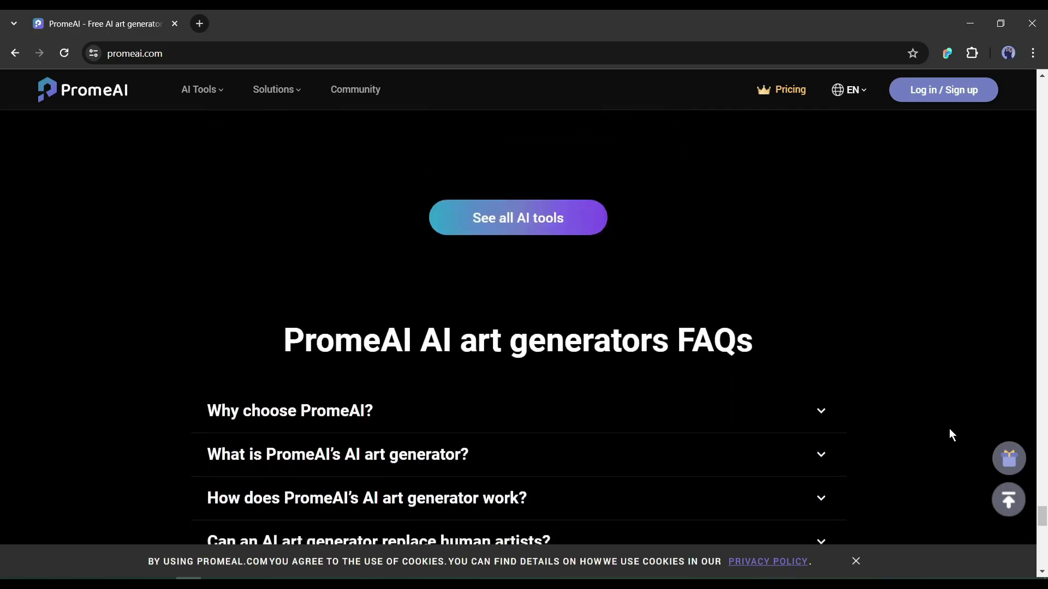
{"action": "left_click", "coordinate": [1013, 505]}
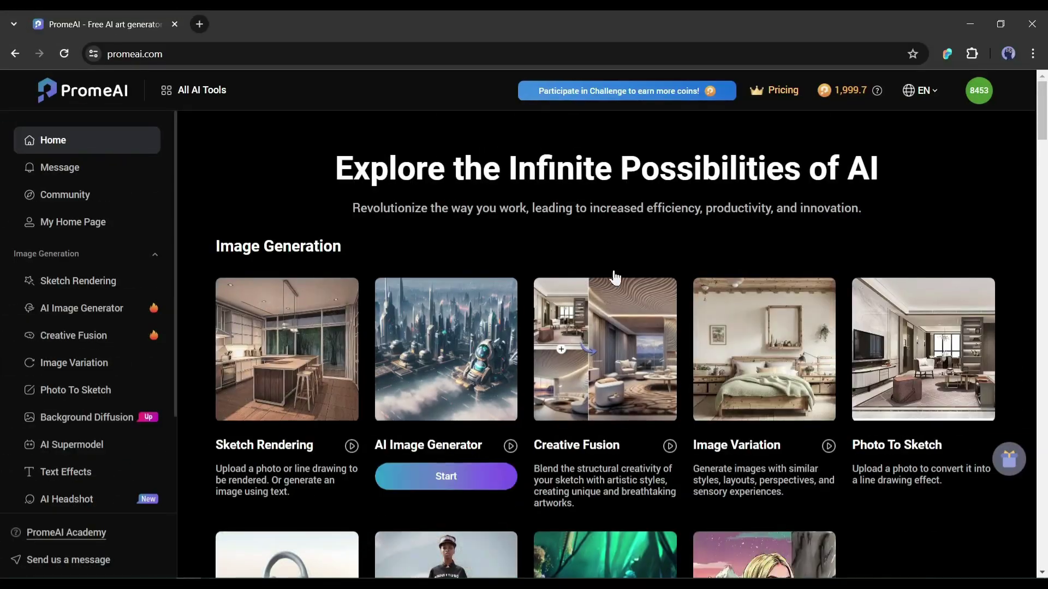
Browse the All AI Tools list and open Sketch Rendering from the sidebar
{"action": "scroll", "coordinate": [655, 382], "scroll_direction": "down", "scroll_amount": 6}
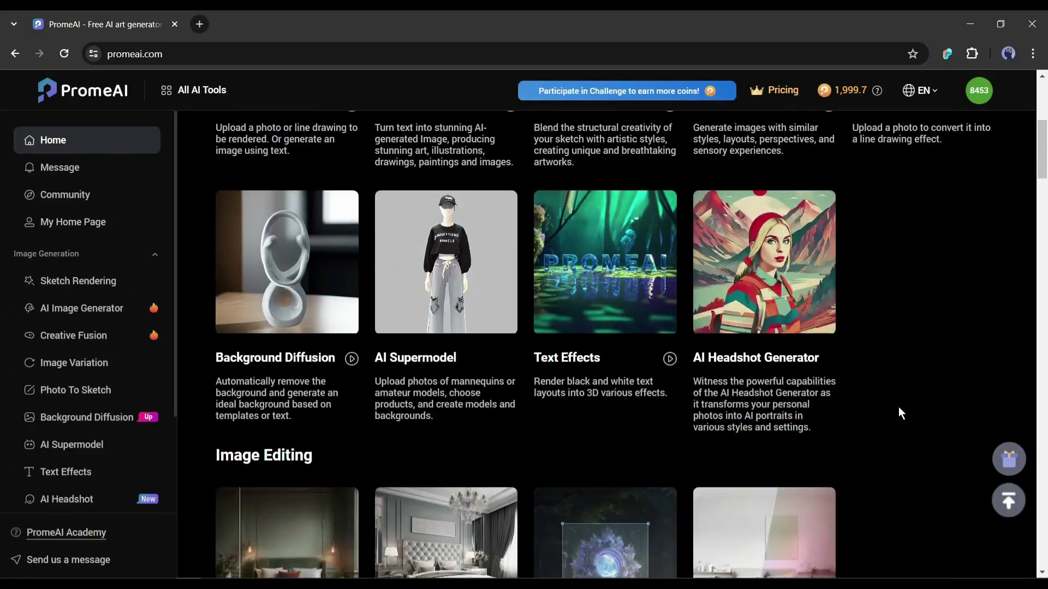
{"action": "scroll", "coordinate": [900, 414], "scroll_direction": "down", "scroll_amount": 11}
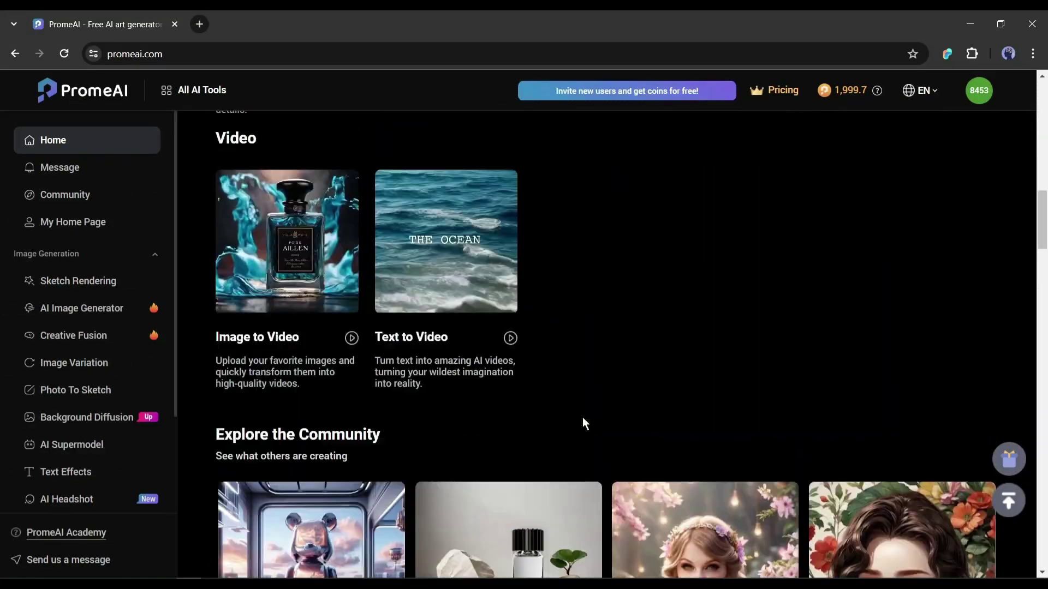
{"action": "scroll", "coordinate": [584, 423], "scroll_direction": "up", "scroll_amount": 17}
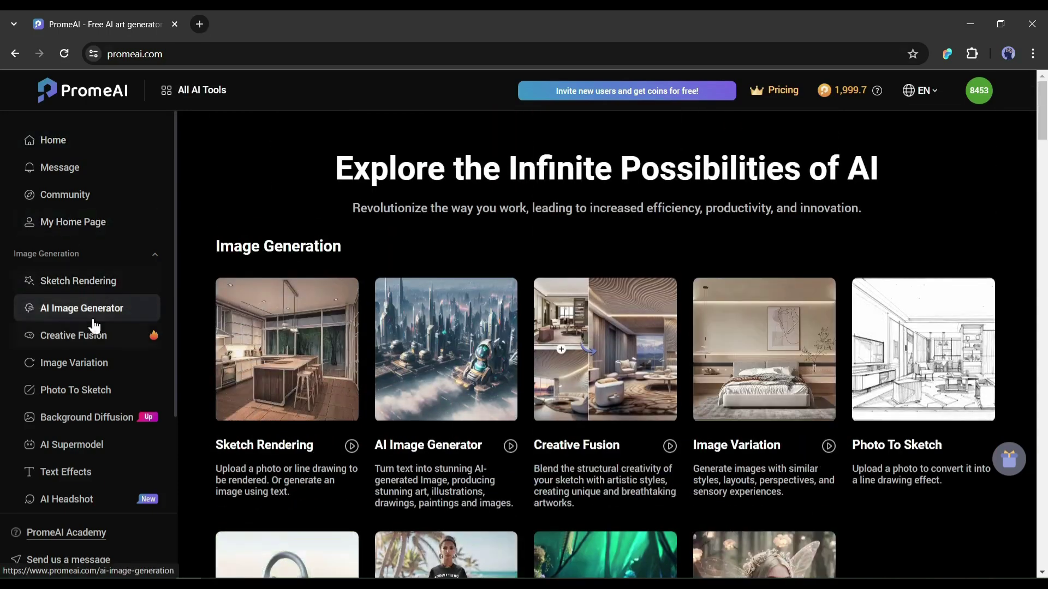
{"action": "scroll", "coordinate": [88, 360], "scroll_direction": "down", "scroll_amount": 4}
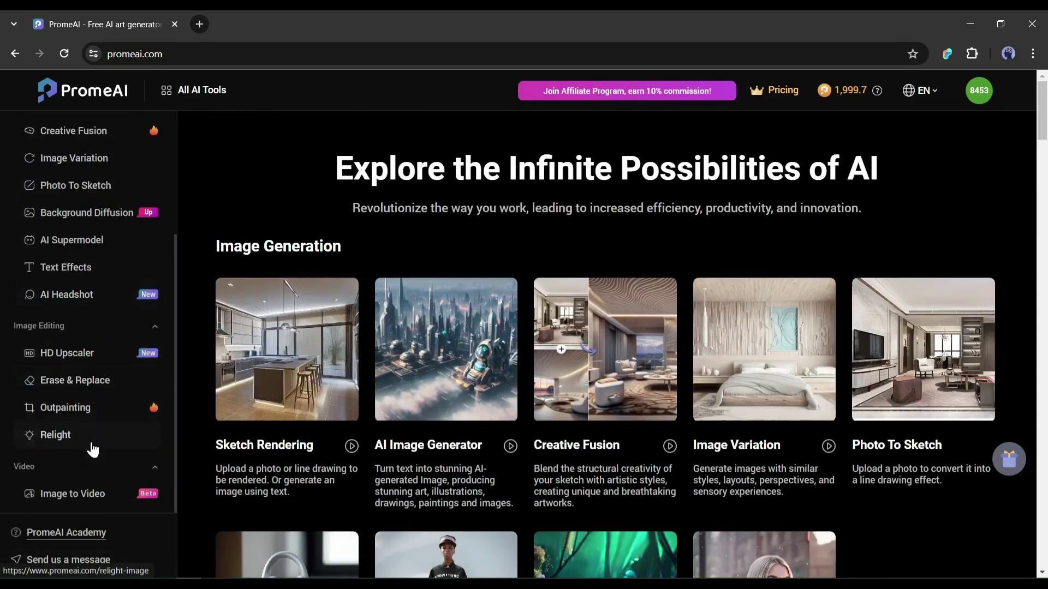
{"action": "scroll", "coordinate": [92, 448], "scroll_direction": "up", "scroll_amount": 4}
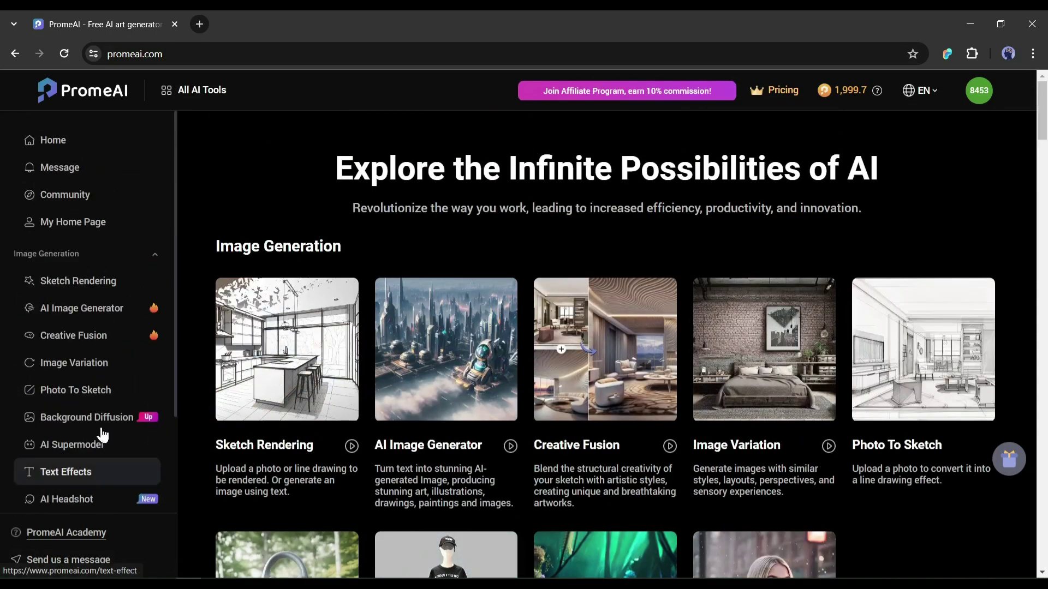
{"action": "left_click", "coordinate": [91, 283]}
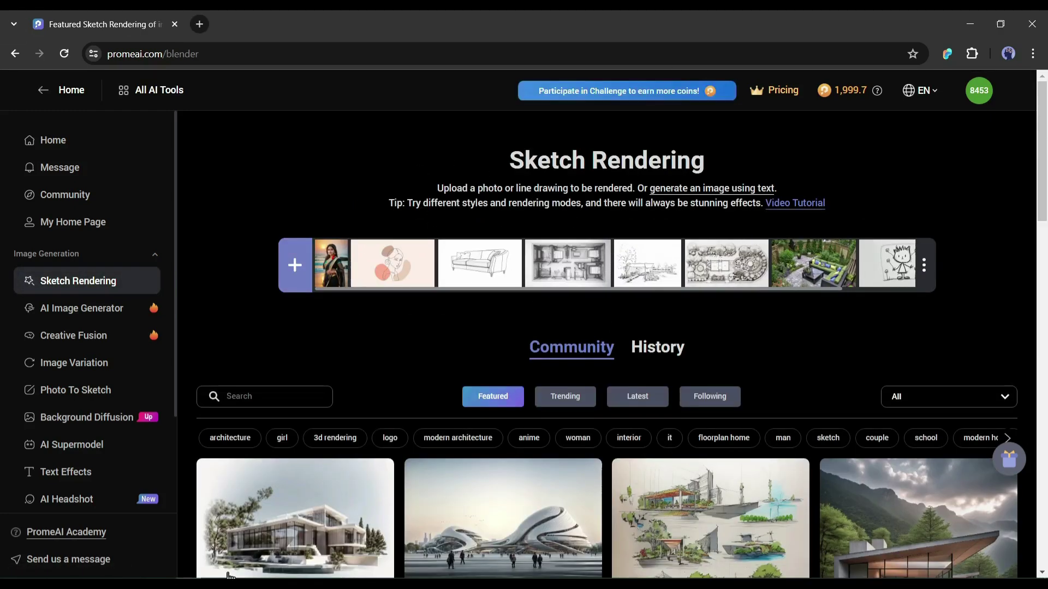
{"action": "scroll", "coordinate": [601, 436], "scroll_direction": "down", "scroll_amount": 5}
Upload the p1.jpg house sketch to the canvas and show its rendering styles
{"action": "left_click", "coordinate": [917, 382]}
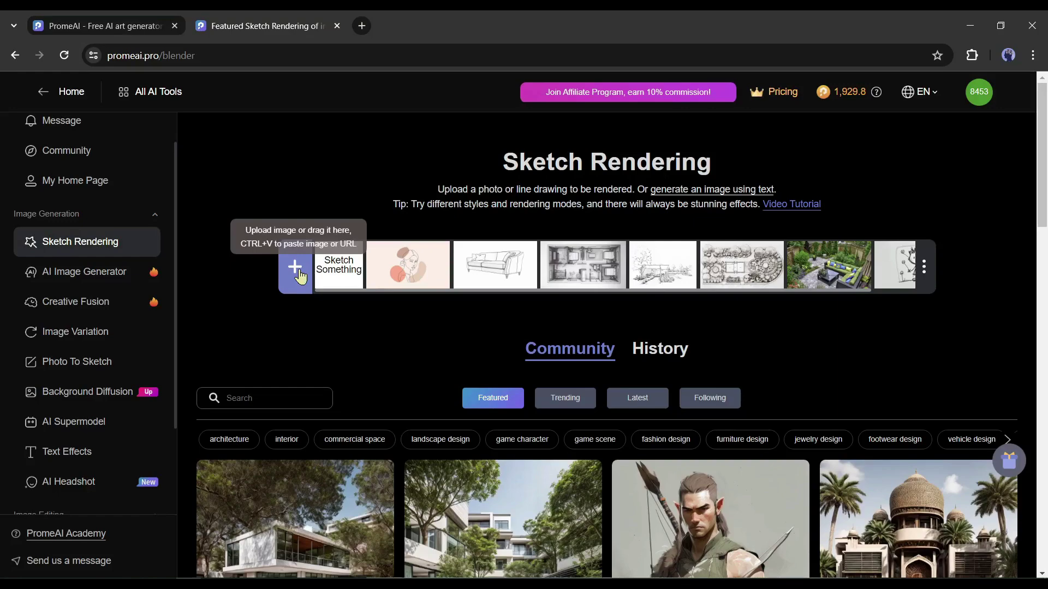
{"action": "left_click", "coordinate": [299, 270]}
{"action": "double_click", "coordinate": [319, 175]}
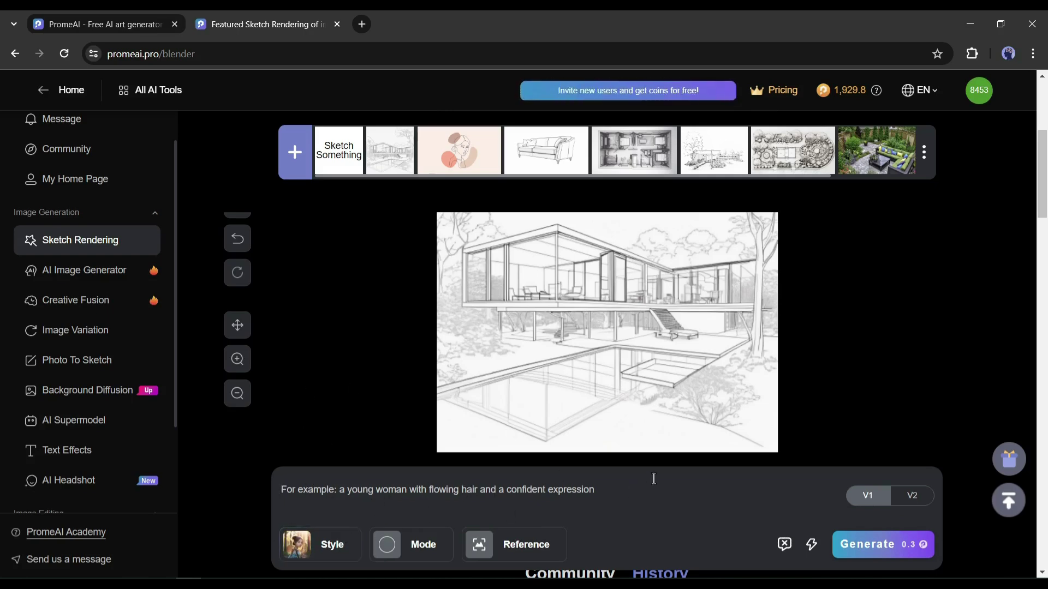
{"action": "left_click", "coordinate": [329, 548]}
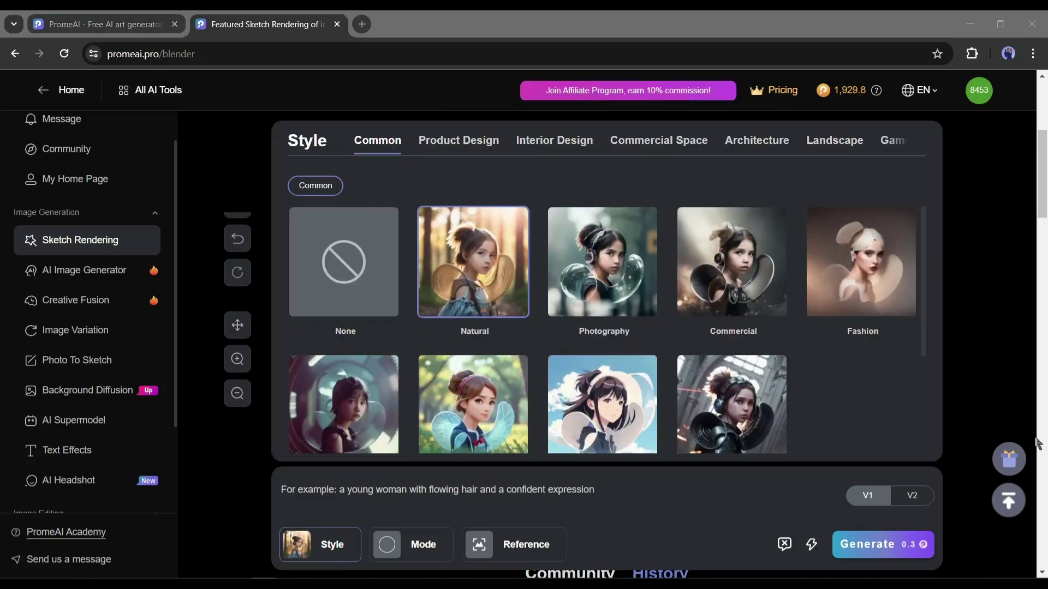
Browse the Product Design, Interior, Commercial, Architecture, Landscape and Game style categories
{"action": "left_click", "coordinate": [451, 146]}
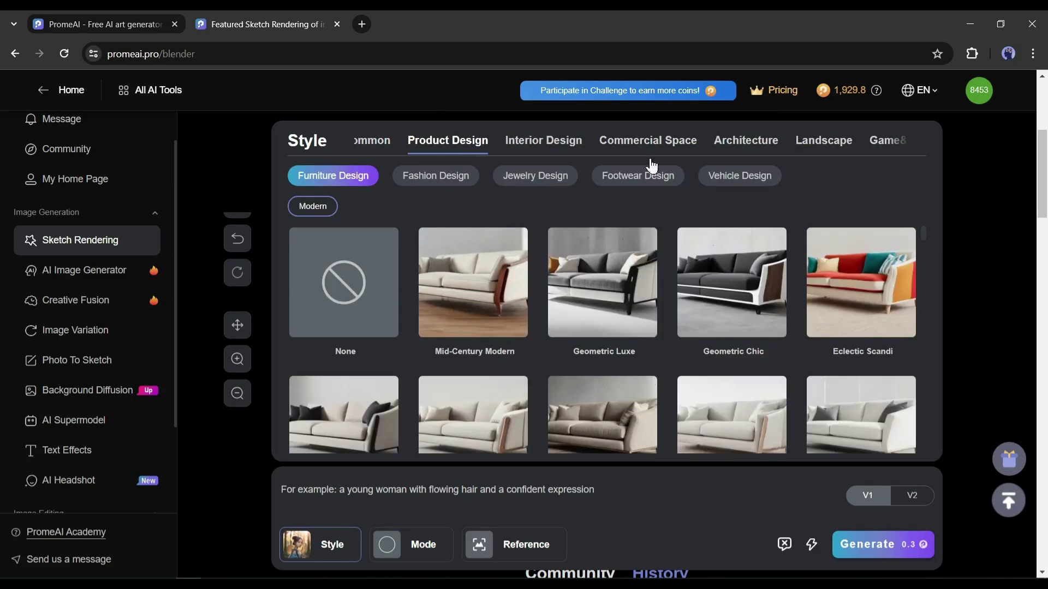
{"action": "left_click", "coordinate": [542, 143]}
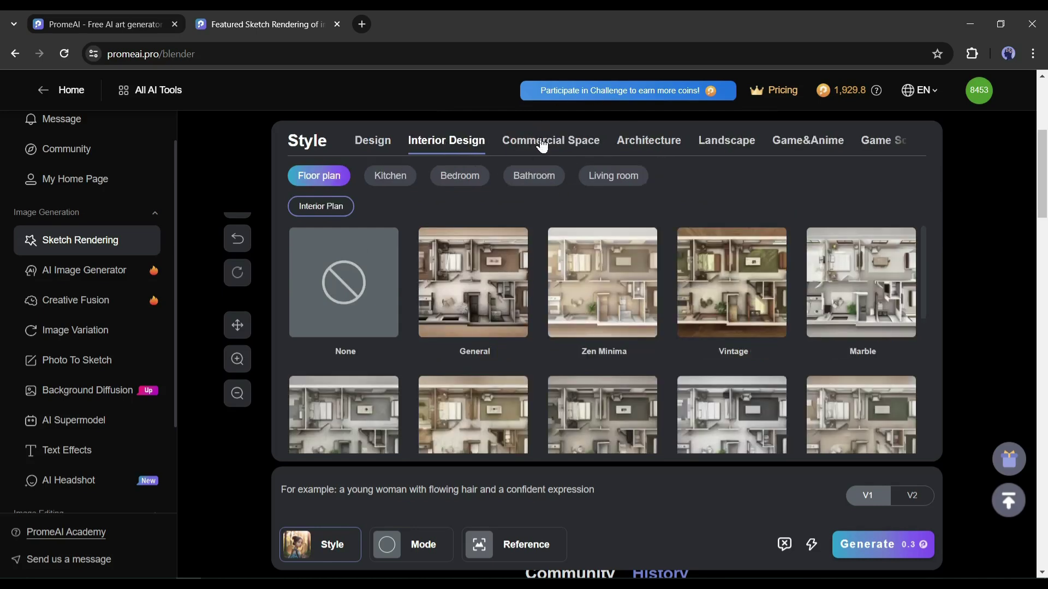
{"action": "left_click", "coordinate": [577, 140]}
{"action": "left_click", "coordinate": [588, 143]}
{"action": "left_click", "coordinate": [649, 142]}
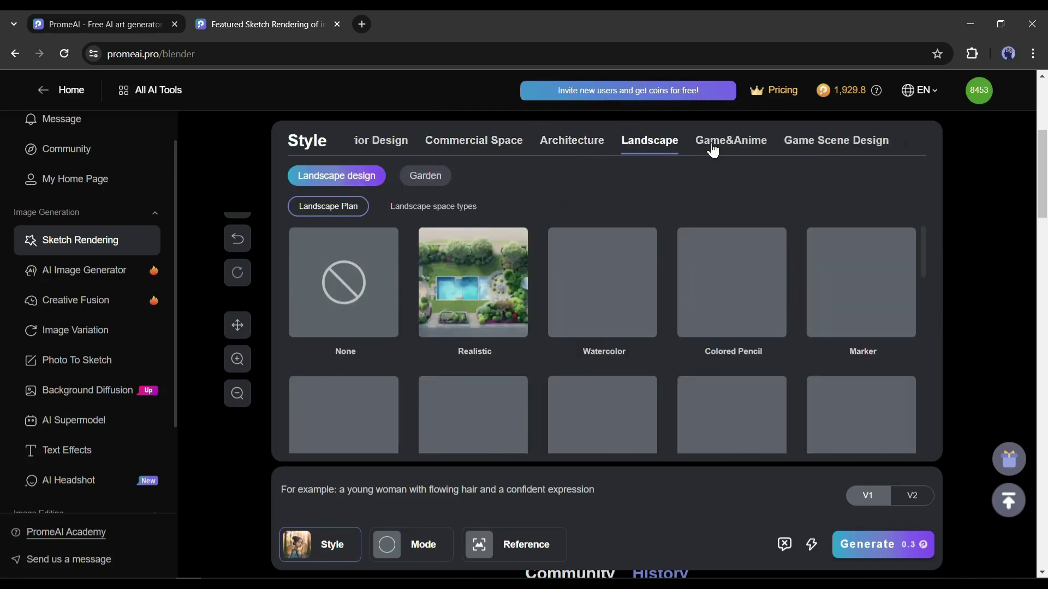
{"action": "left_click", "coordinate": [705, 144]}
{"action": "left_click", "coordinate": [843, 150]}
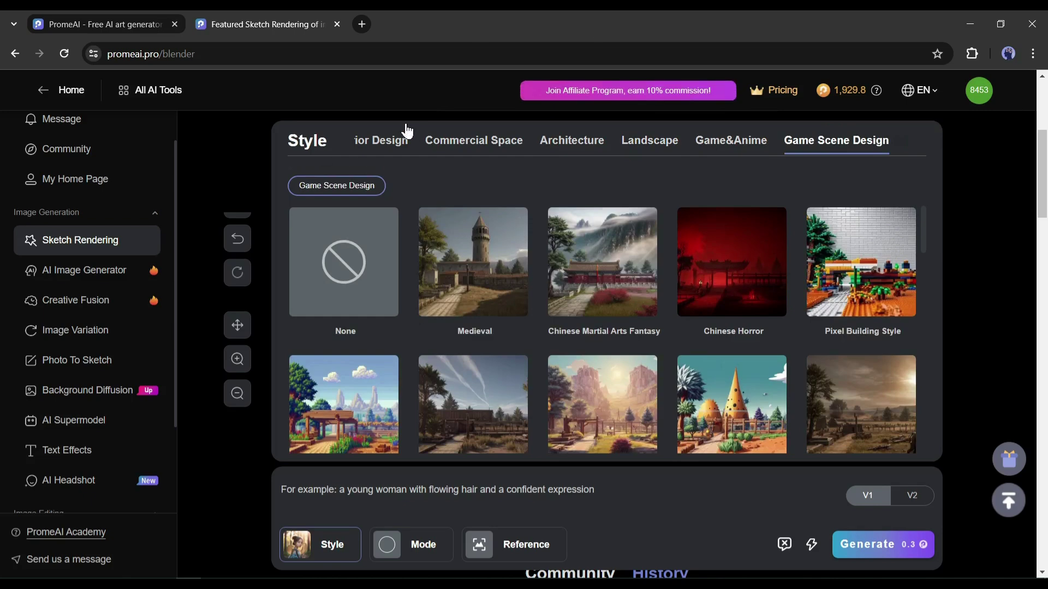
{"action": "left_click", "coordinate": [969, 222]}
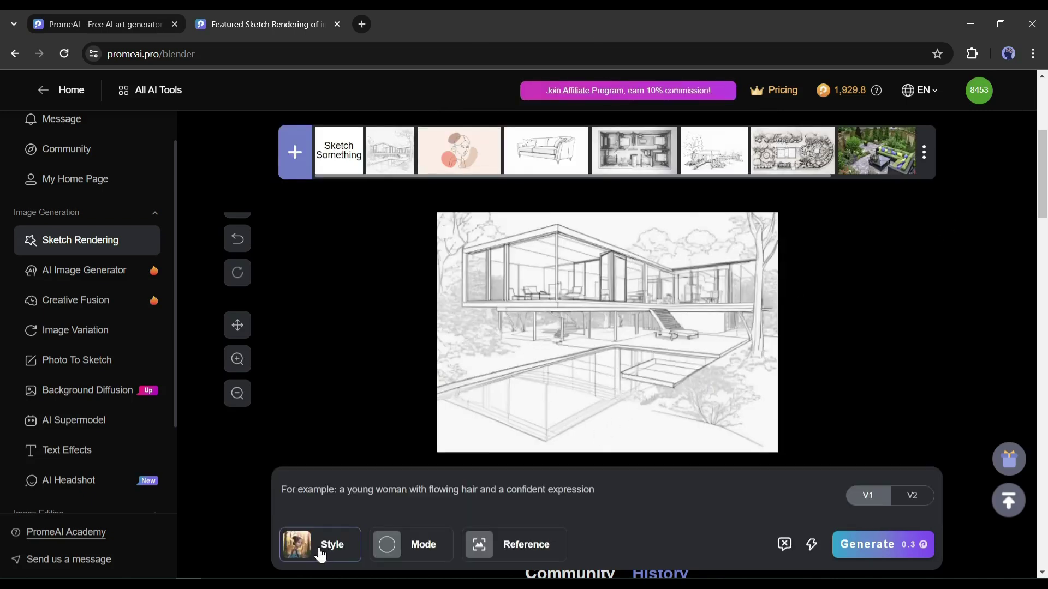
Pick Organic Modernism 2 from the Architecture > Villa Residence styles
{"action": "left_click", "coordinate": [322, 545]}
{"action": "left_click", "coordinate": [736, 143]}
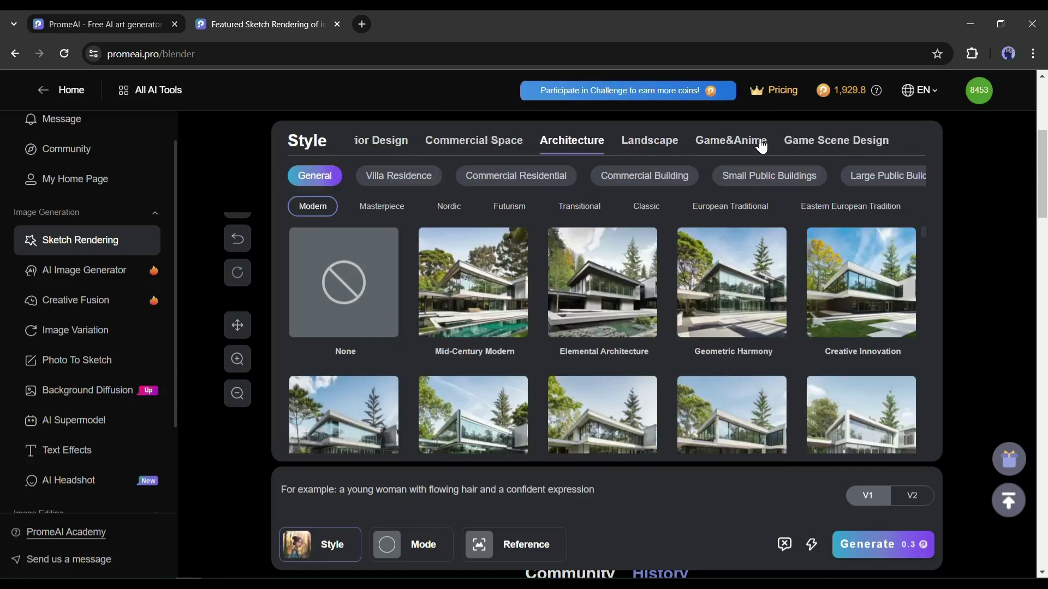
{"action": "scroll", "coordinate": [506, 247], "scroll_direction": "down", "scroll_amount": 8}
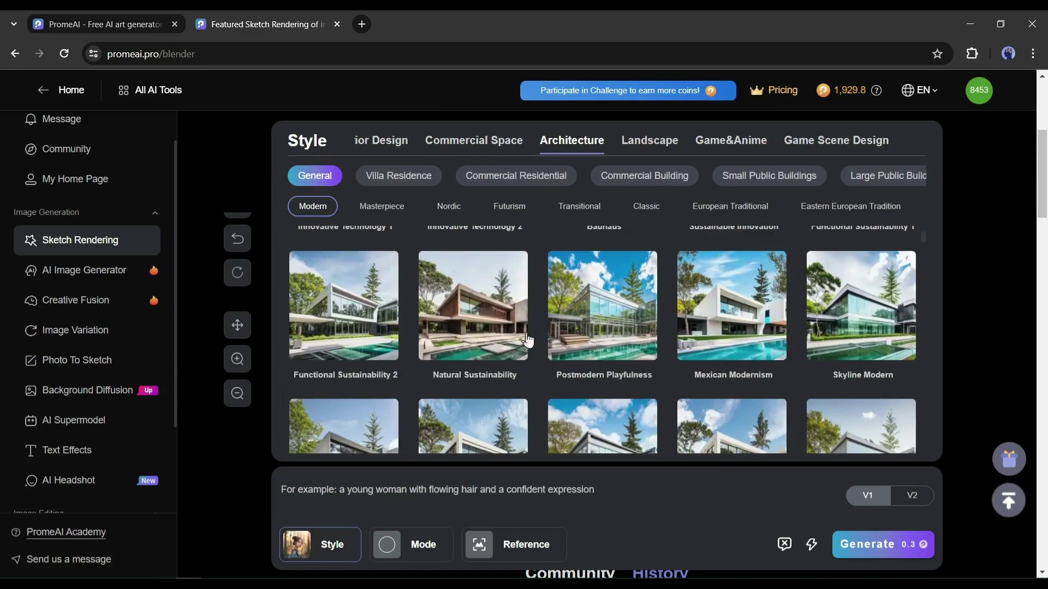
{"action": "scroll", "coordinate": [614, 336], "scroll_direction": "up", "scroll_amount": 2}
{"action": "left_click", "coordinate": [530, 178]}
{"action": "left_click", "coordinate": [385, 176]}
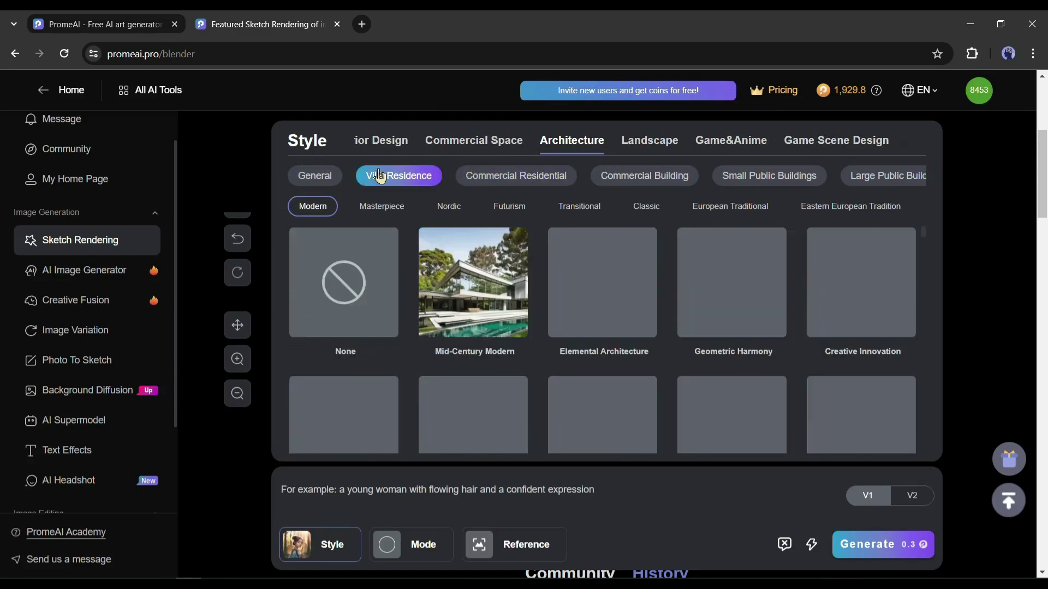
{"action": "scroll", "coordinate": [548, 320], "scroll_direction": "down", "scroll_amount": 8}
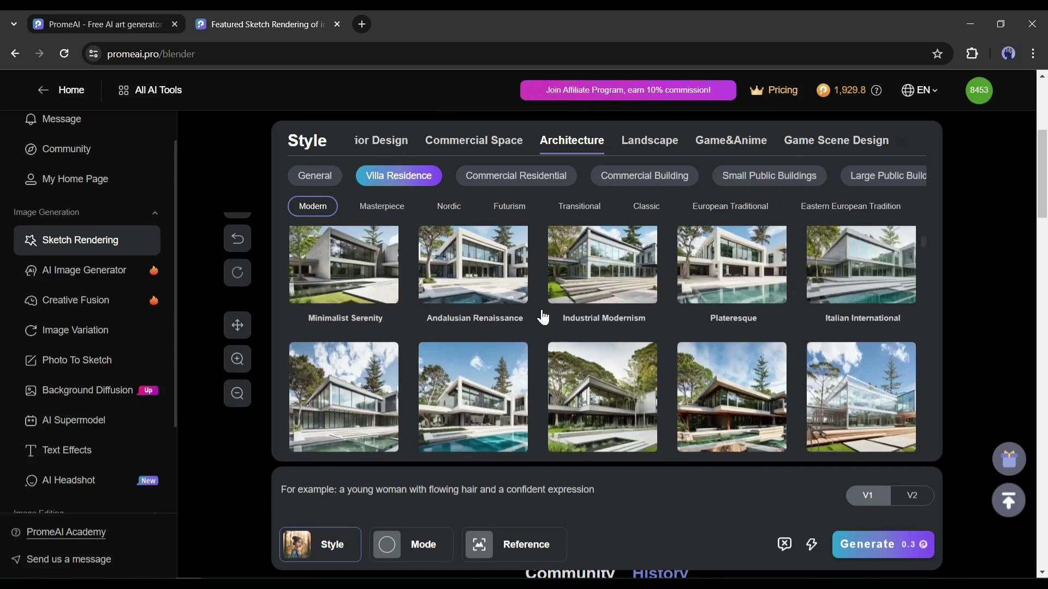
{"action": "scroll", "coordinate": [542, 327], "scroll_direction": "up", "scroll_amount": 2}
{"action": "scroll", "coordinate": [542, 326], "scroll_direction": "down", "scroll_amount": 2}
{"action": "scroll", "coordinate": [503, 389], "scroll_direction": "down", "scroll_amount": 1}
{"action": "left_click", "coordinate": [748, 337]}
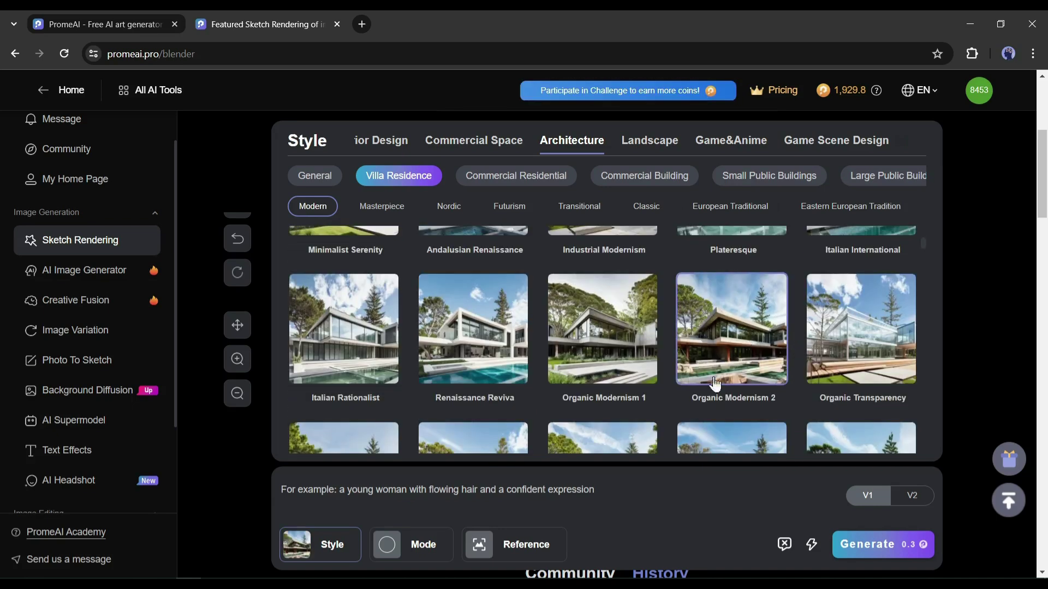
Review the render mode, style reference, negative prompt and quality options, then generate the renders
{"action": "left_click", "coordinate": [398, 546]}
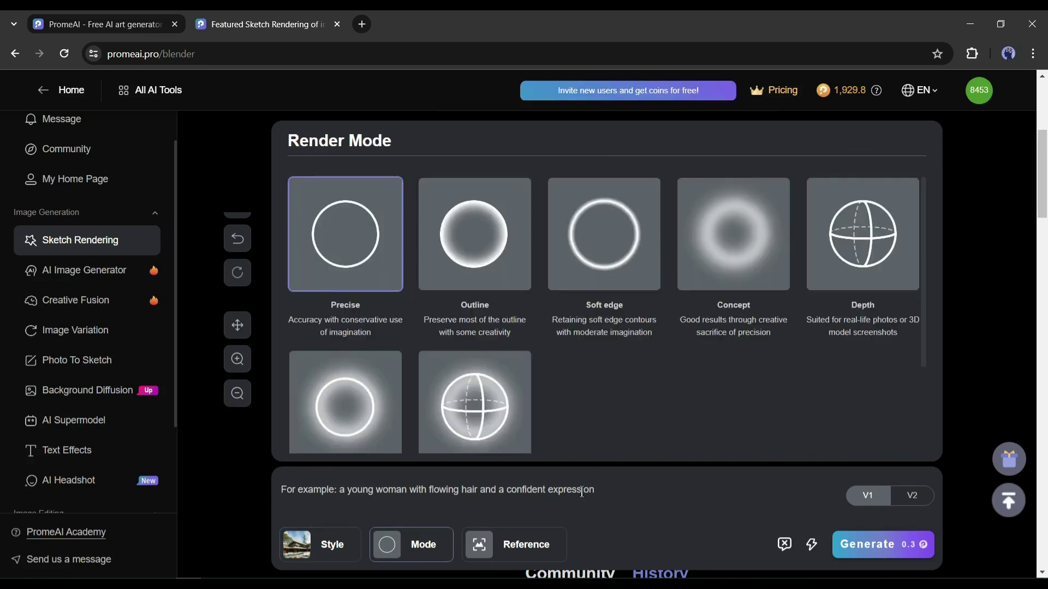
{"action": "left_click", "coordinate": [508, 546]}
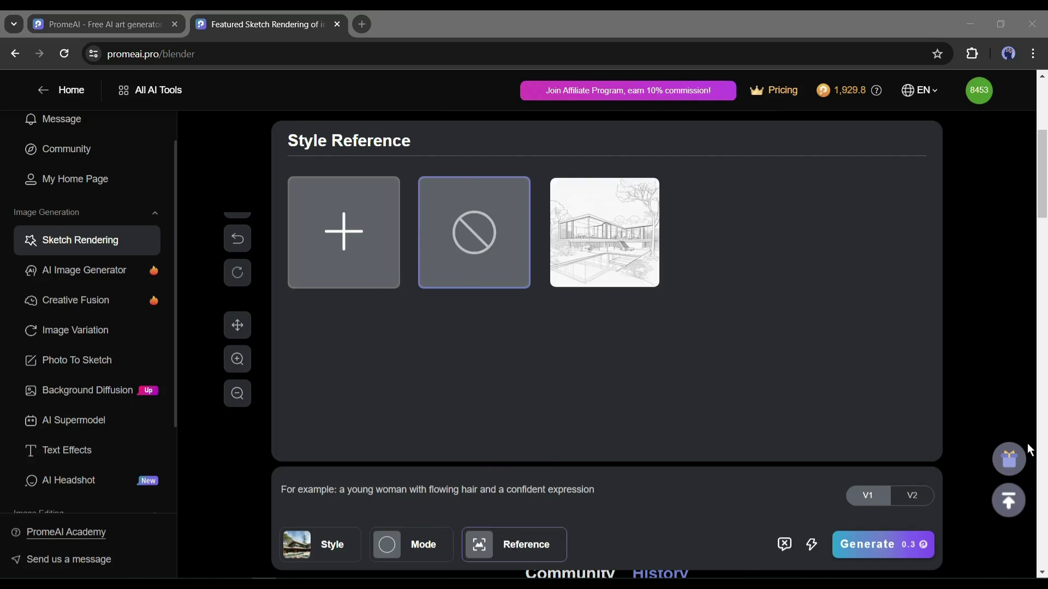
{"action": "left_click", "coordinate": [259, 575]}
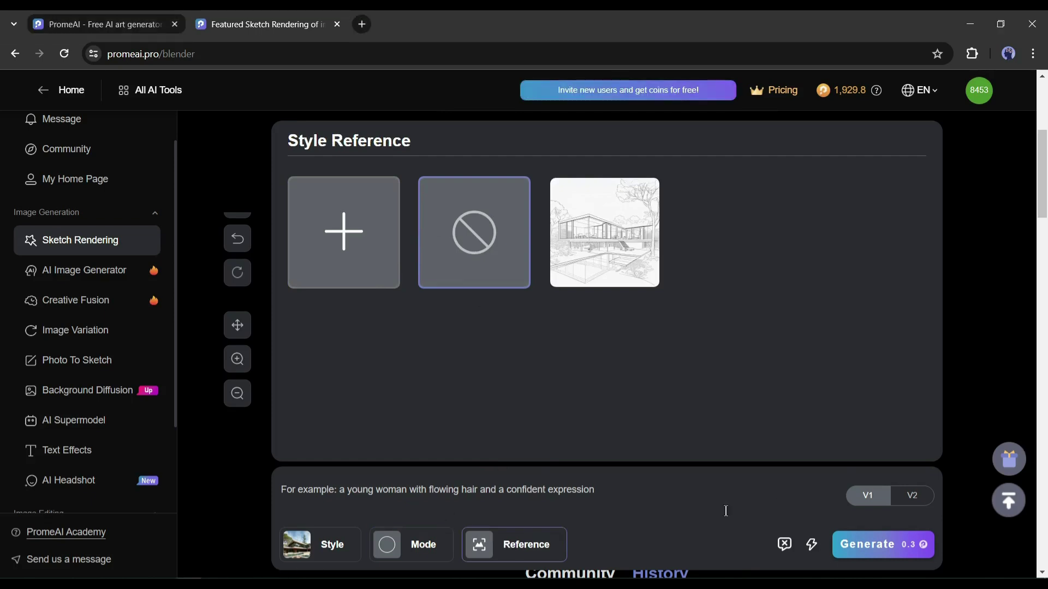
{"action": "left_click", "coordinate": [777, 552]}
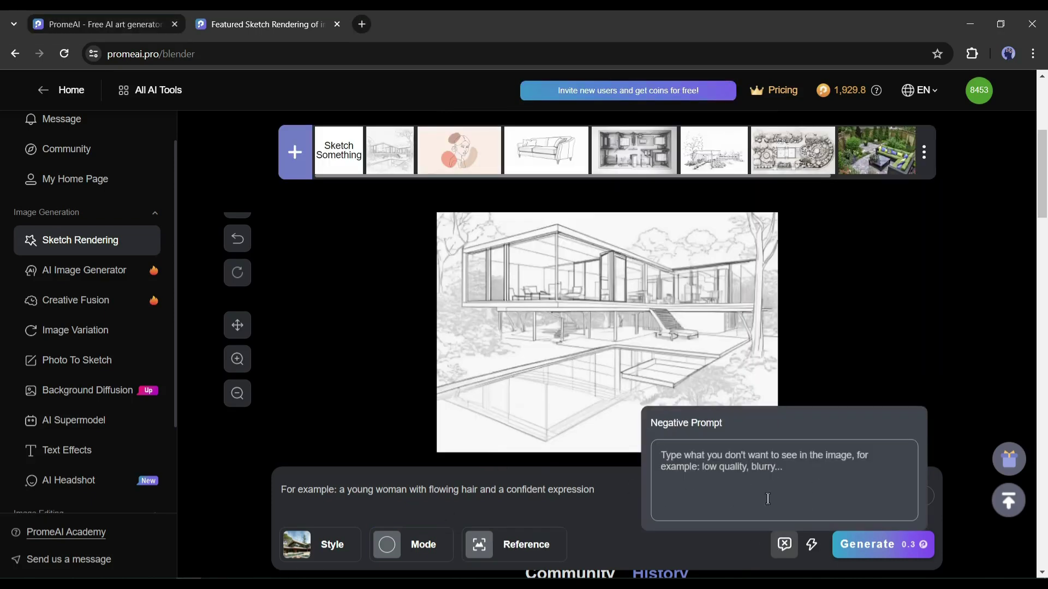
{"action": "left_click", "coordinate": [811, 546]}
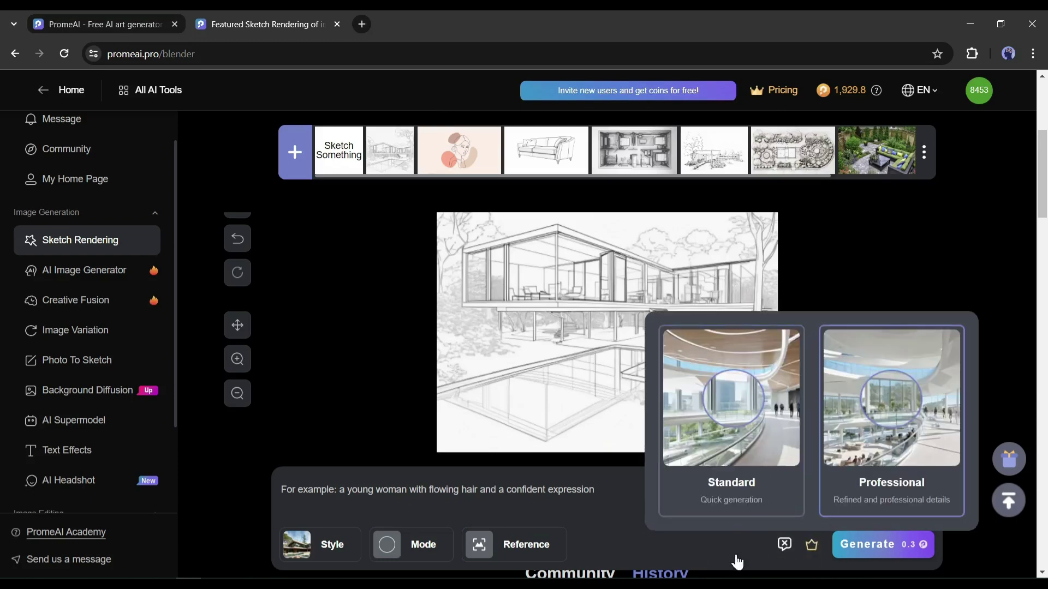
{"action": "left_click", "coordinate": [808, 506]}
{"action": "left_click", "coordinate": [867, 546]}
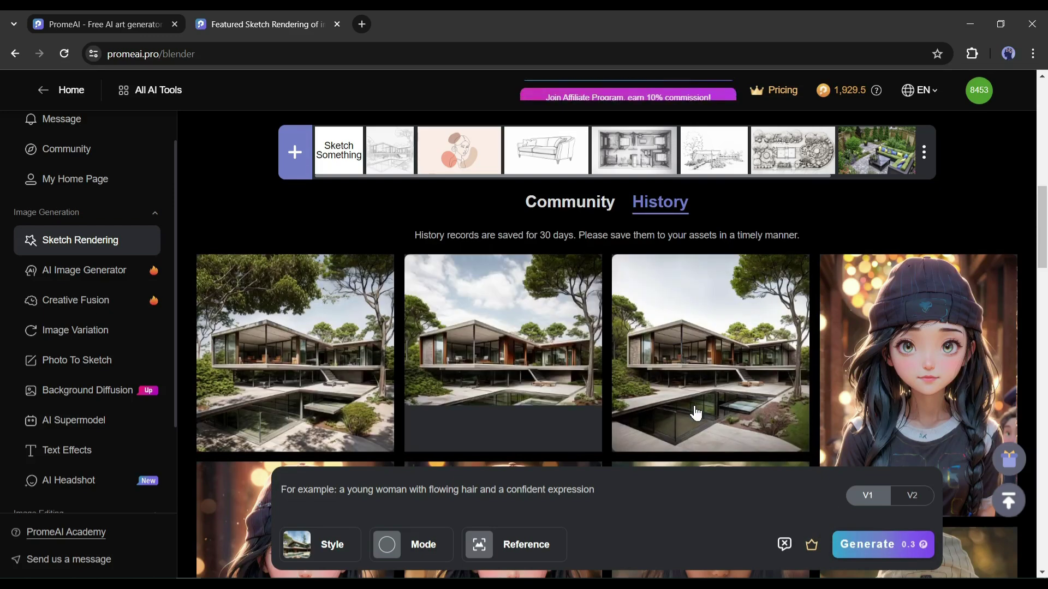
Preview the third house render and flip back and forth between the variants
{"action": "mouse_move", "coordinate": [488, 372]}
{"action": "mouse_move", "coordinate": [737, 376]}
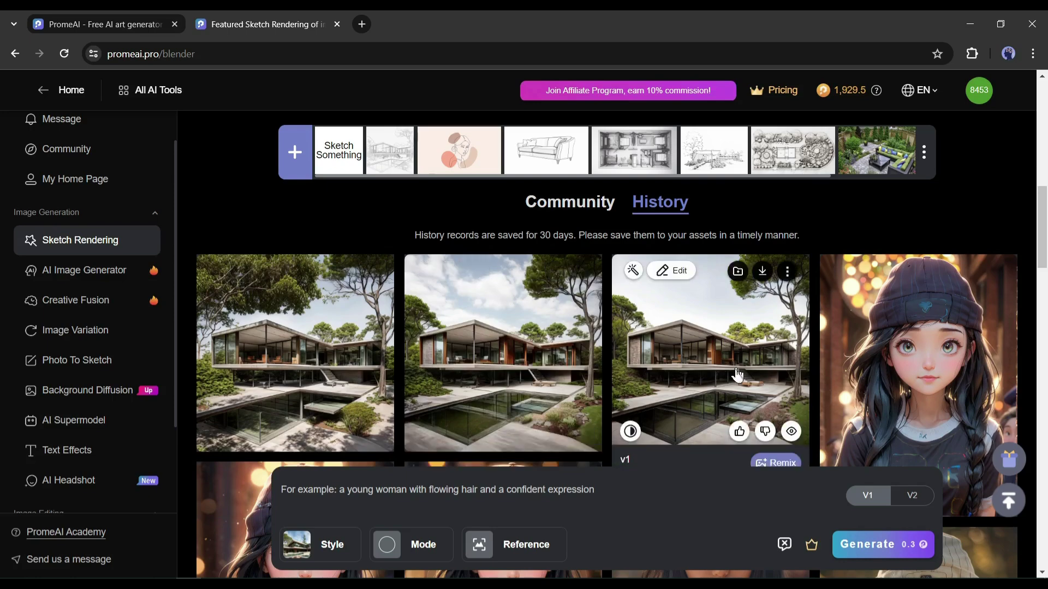
{"action": "left_click", "coordinate": [318, 353]}
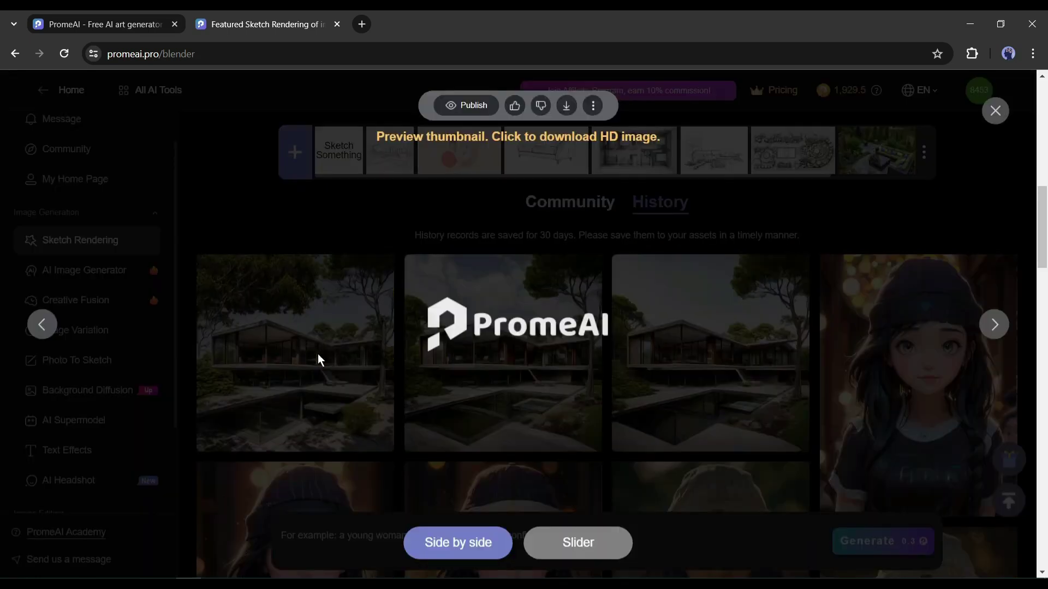
{"action": "left_click", "coordinate": [992, 338]}
{"action": "left_click", "coordinate": [993, 337]}
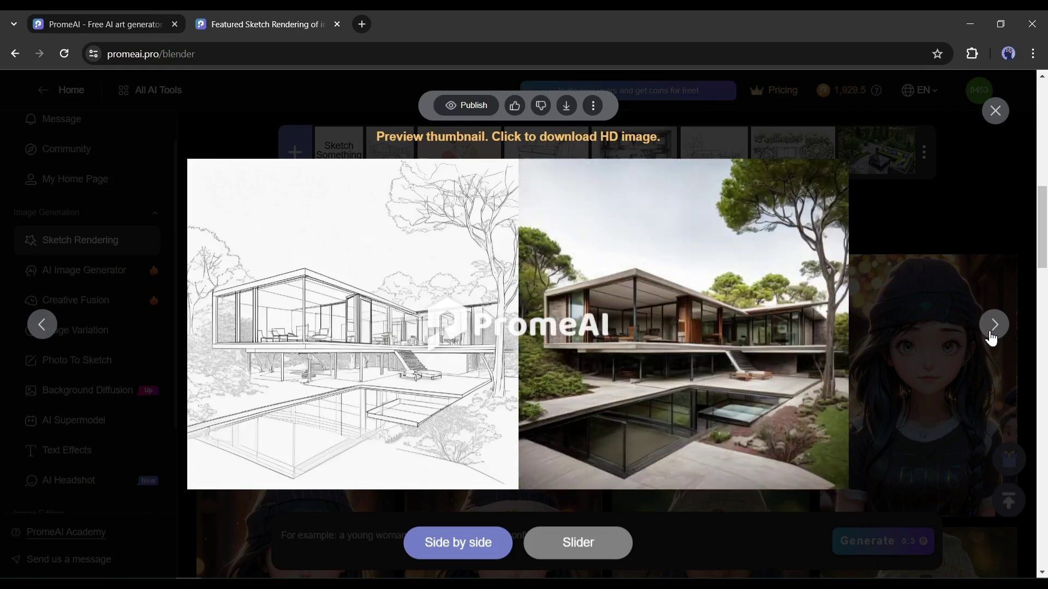
{"action": "left_click", "coordinate": [43, 324]}
{"action": "left_click", "coordinate": [43, 324]}
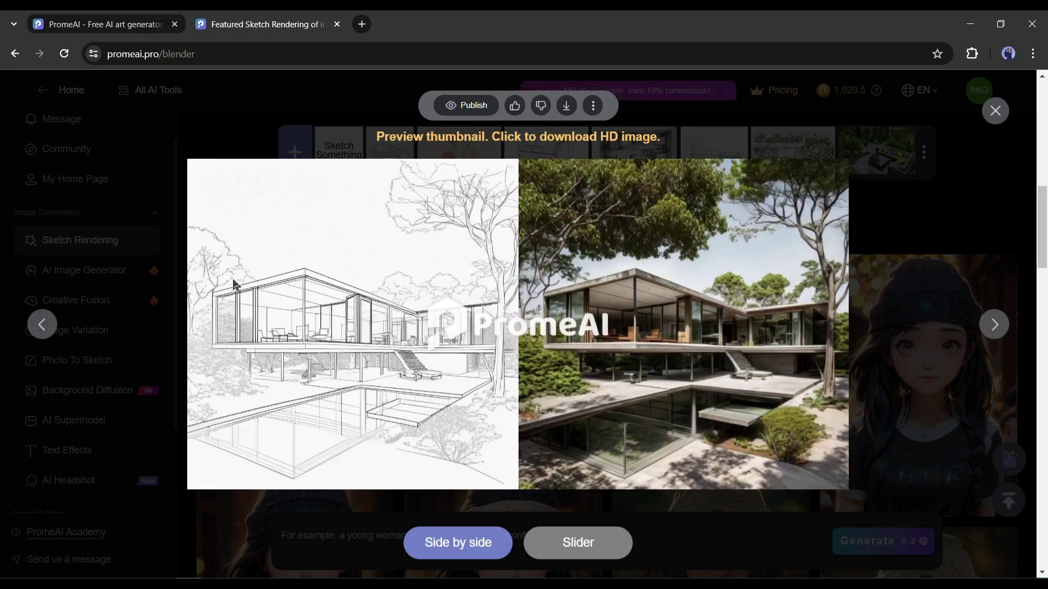
{"action": "left_click", "coordinate": [982, 328]}
{"action": "left_click", "coordinate": [983, 328]}
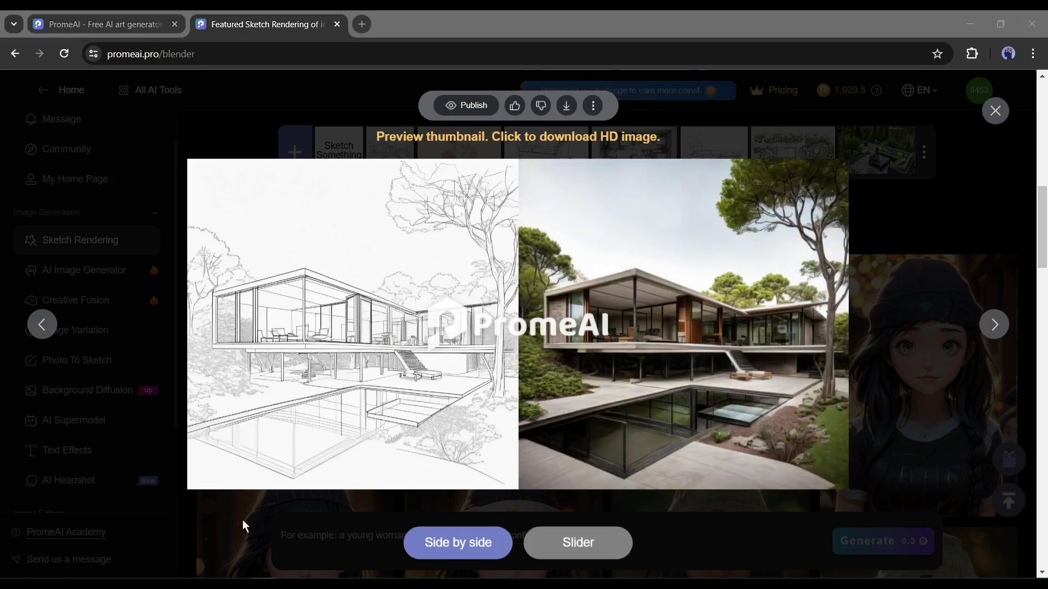
Download the render at full 1024 x 1024 and close the preview
{"action": "left_click", "coordinate": [1043, 130]}
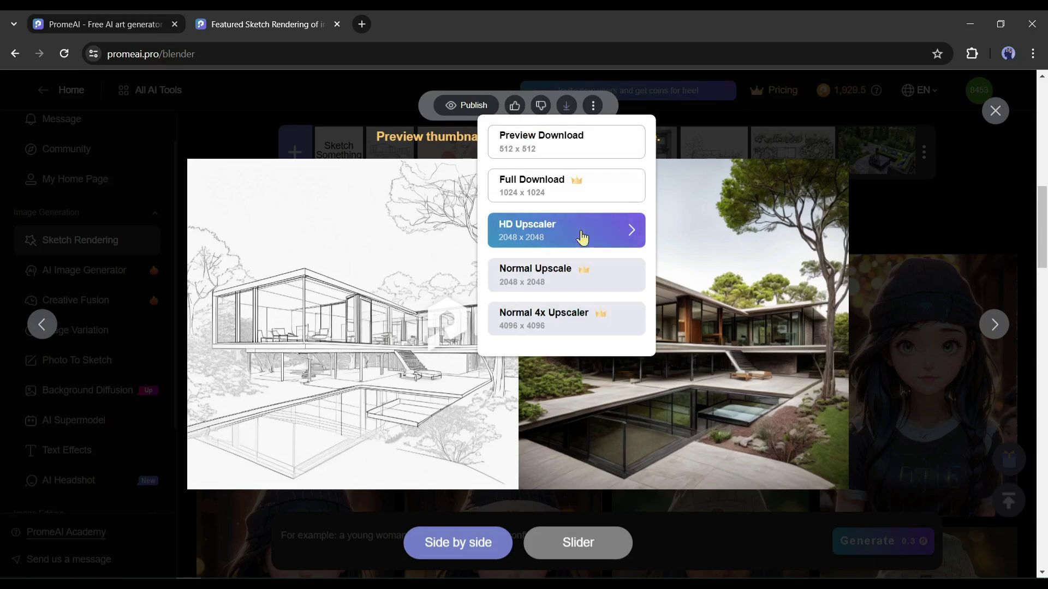
{"action": "left_click", "coordinate": [588, 187]}
{"action": "left_click", "coordinate": [1003, 132]}
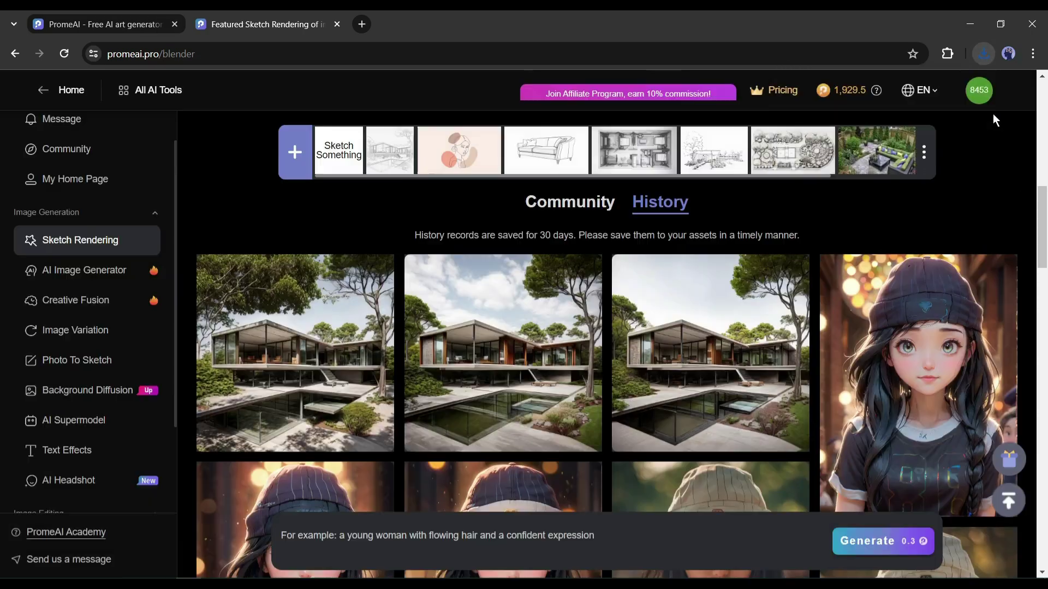
Reopen the style chooser on Commercial Space and scroll to the Shopping Mall styles
{"action": "scroll", "coordinate": [506, 295], "scroll_direction": "up", "scroll_amount": 4}
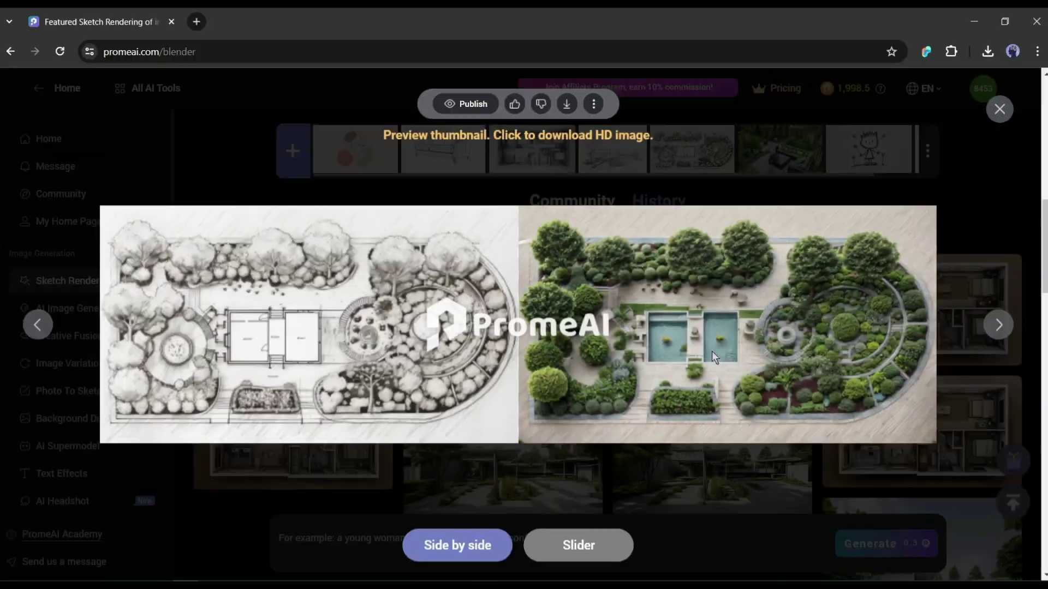
{"action": "left_click", "coordinate": [1001, 323]}
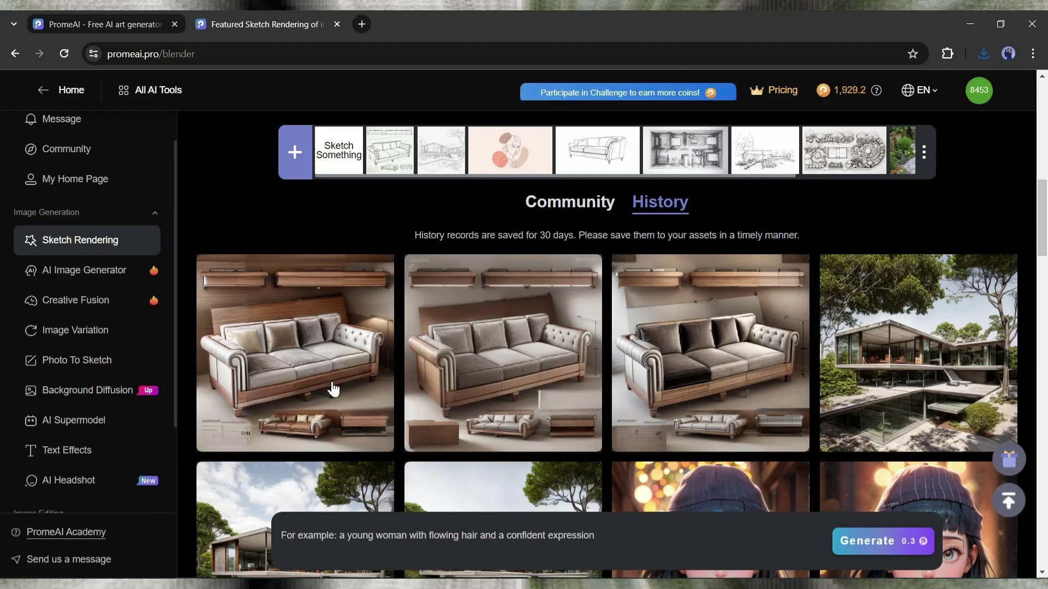
{"action": "mouse_move", "coordinate": [252, 432]}
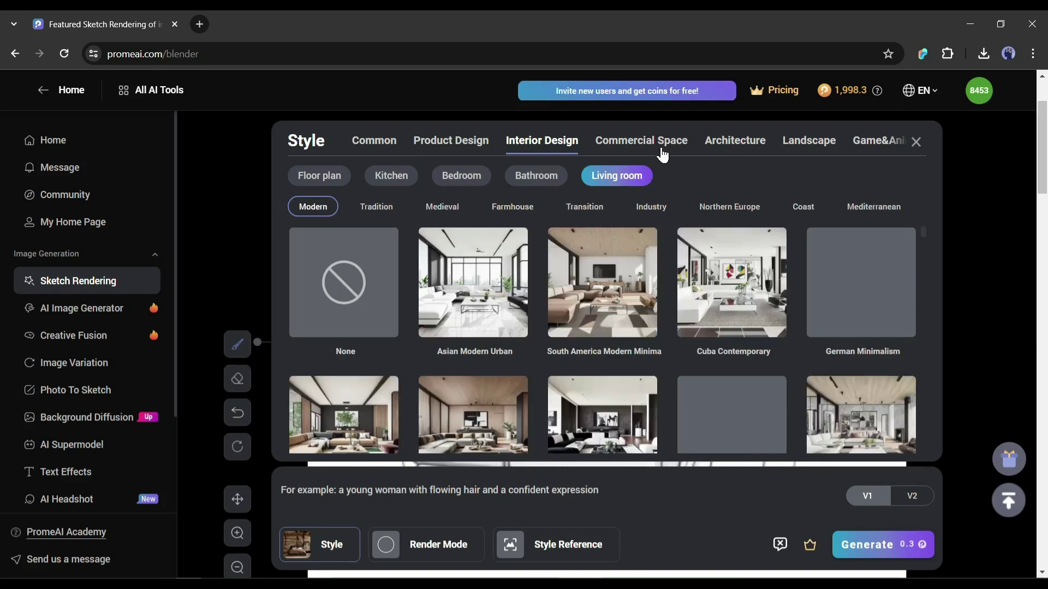
{"action": "left_click", "coordinate": [663, 155]}
{"action": "scroll", "coordinate": [534, 296], "scroll_direction": "down", "scroll_amount": 10}
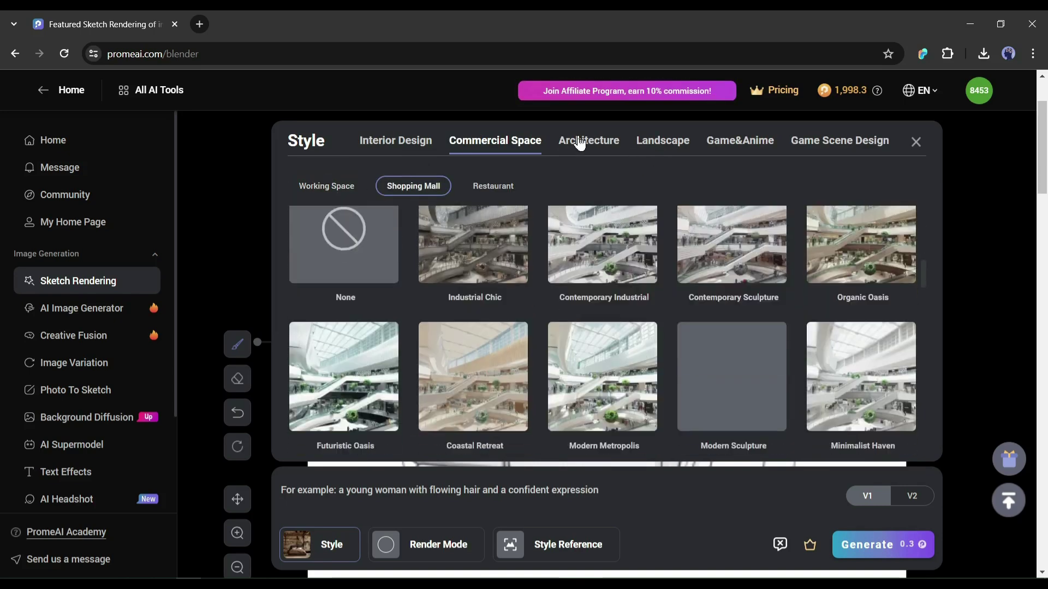
View the Interior bathroom and living-room styles and Commercial restaurant styles, then close the library
{"action": "left_click", "coordinate": [396, 142]}
{"action": "left_click", "coordinate": [529, 181]}
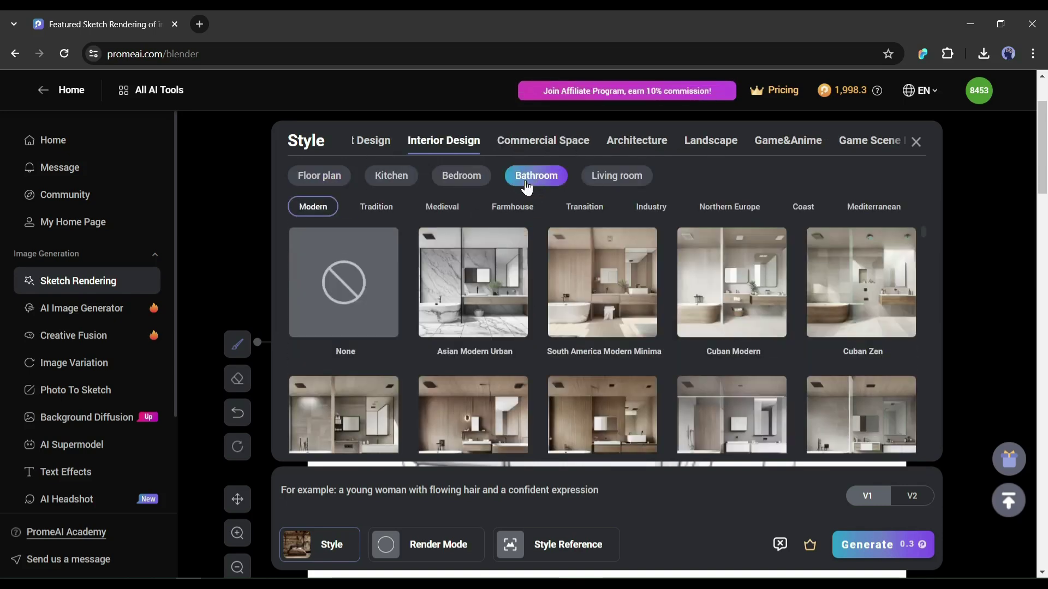
{"action": "left_click", "coordinate": [610, 180]}
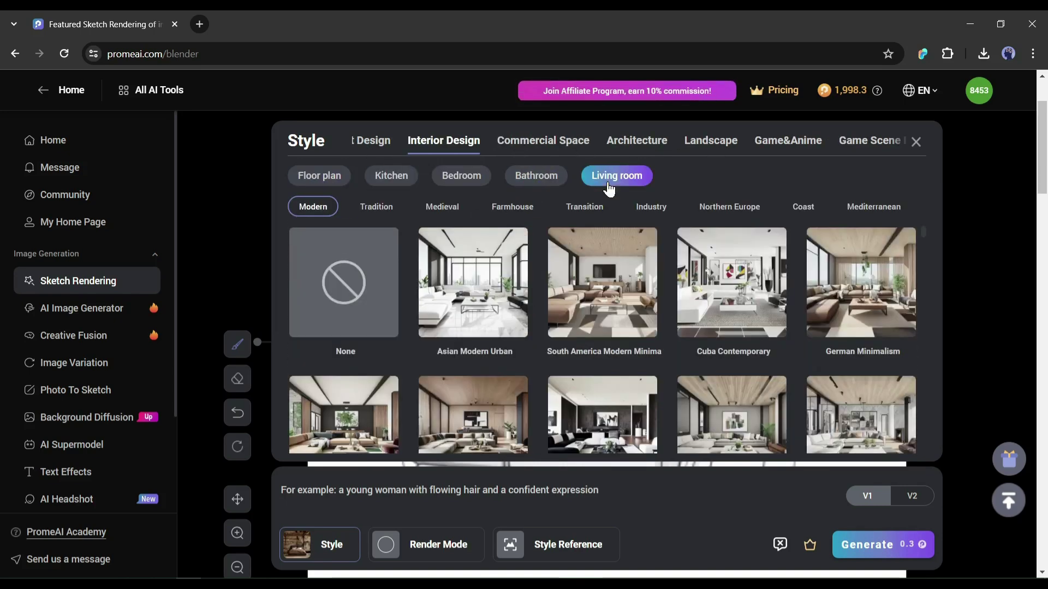
{"action": "left_click", "coordinate": [543, 145]}
{"action": "left_click", "coordinate": [480, 187]}
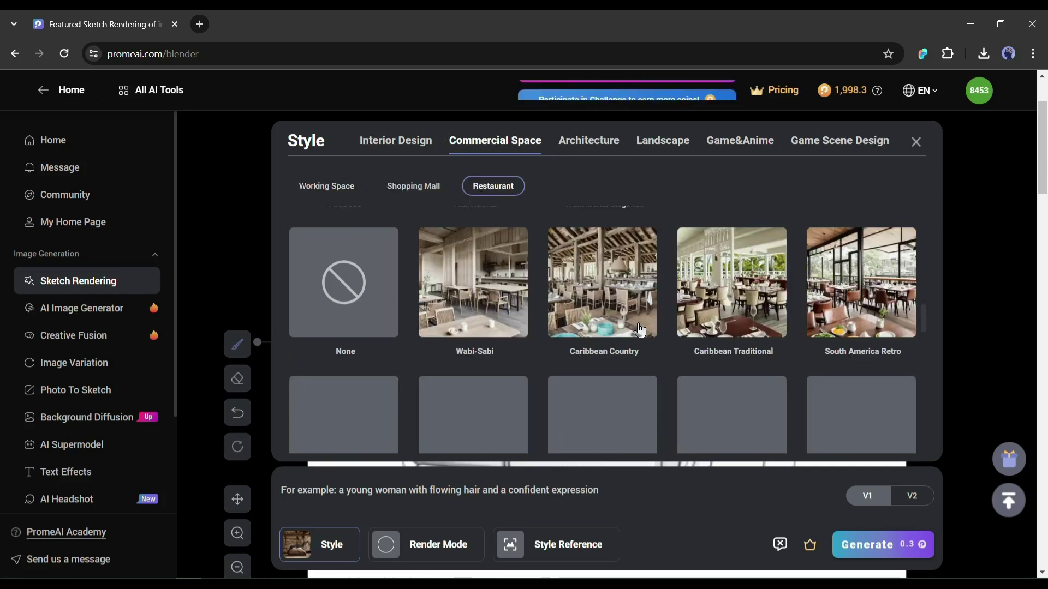
{"action": "scroll", "coordinate": [564, 348], "scroll_direction": "down", "scroll_amount": 3}
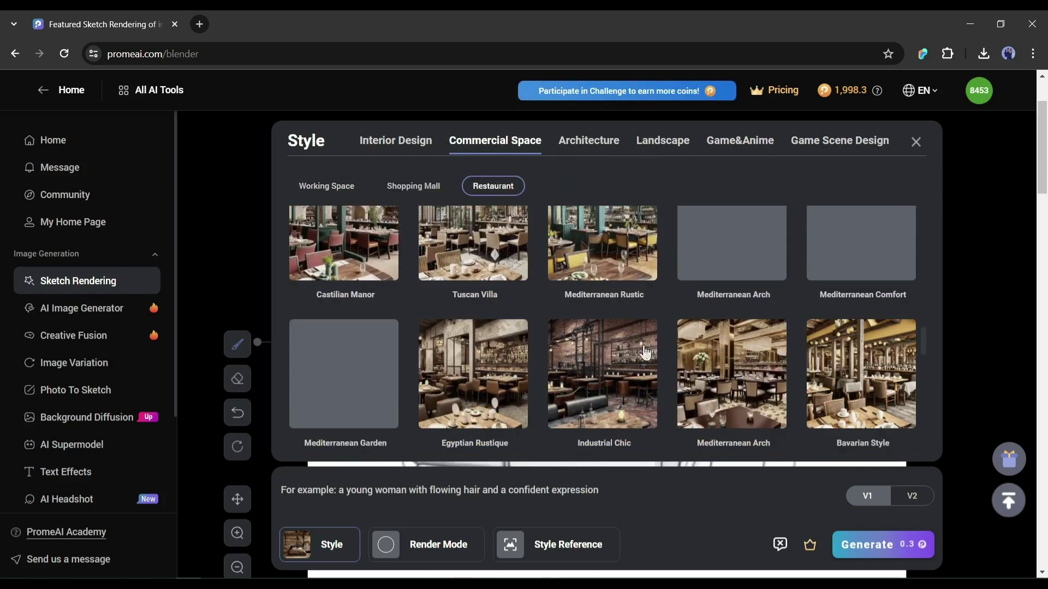
{"action": "left_click", "coordinate": [917, 143]}
{"action": "scroll", "coordinate": [356, 315], "scroll_direction": "up", "scroll_amount": 2}
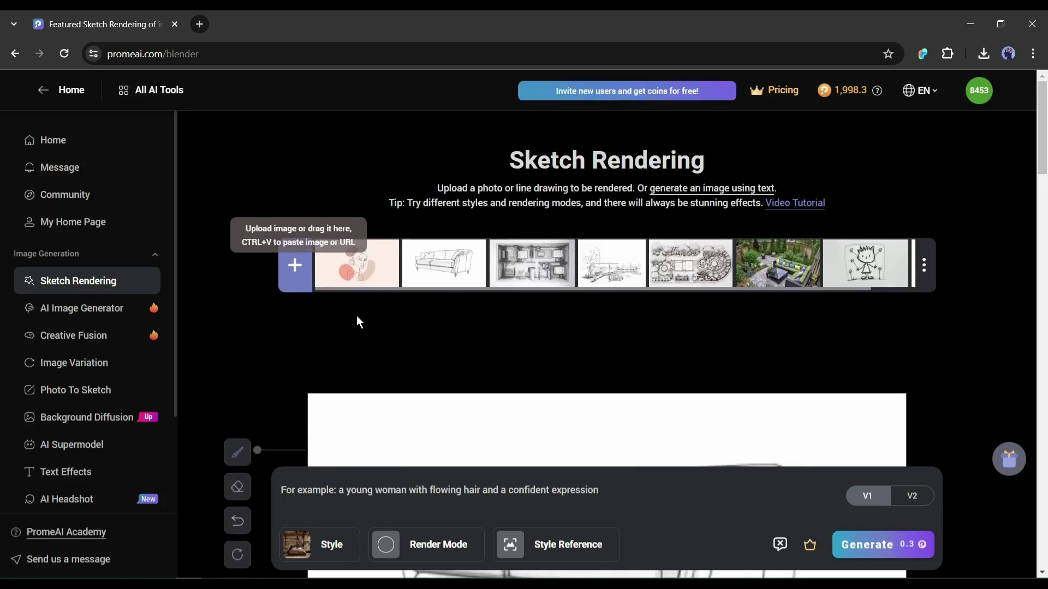
{"action": "scroll", "coordinate": [271, 185], "scroll_direction": "down", "scroll_amount": 2}
Open the AI Image Generator, scroll its Community gallery, and expand the prompt box
{"action": "left_click", "coordinate": [77, 313]}
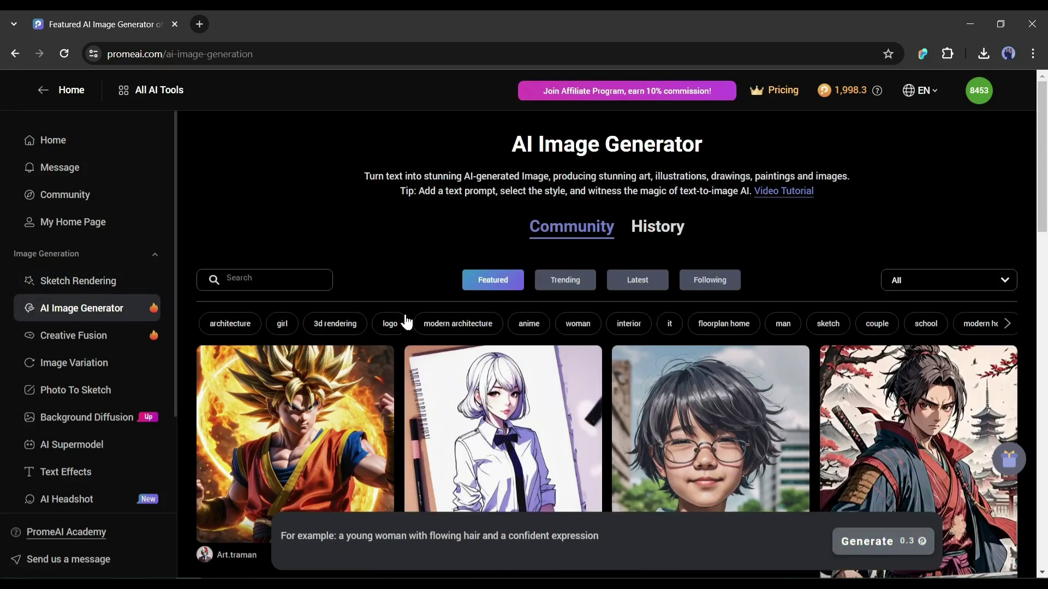
{"action": "scroll", "coordinate": [505, 289], "scroll_direction": "down", "scroll_amount": 3}
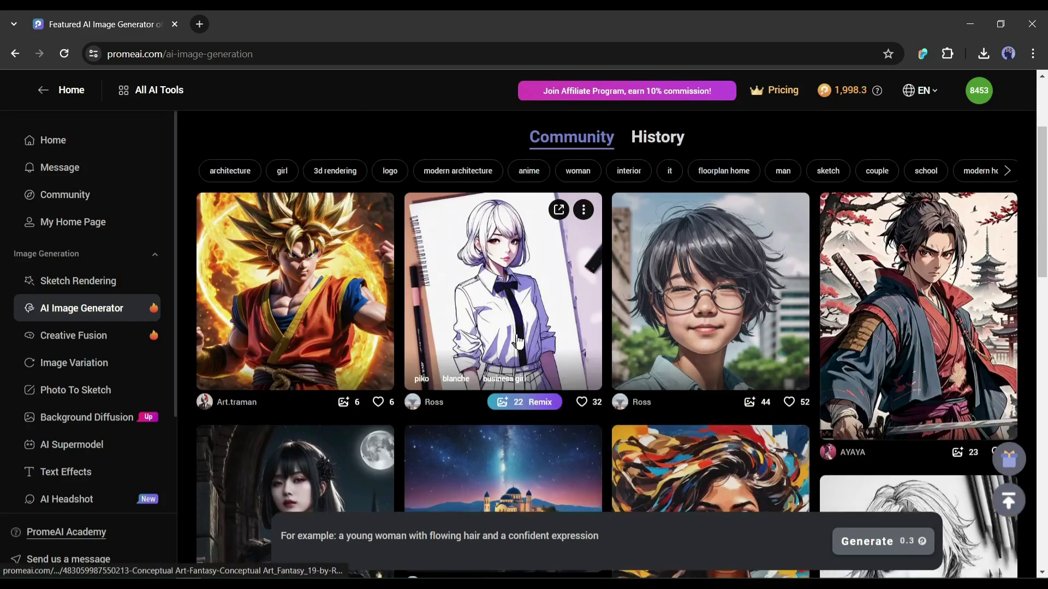
{"action": "scroll", "coordinate": [517, 341], "scroll_direction": "down", "scroll_amount": 3}
{"action": "scroll", "coordinate": [602, 363], "scroll_direction": "down", "scroll_amount": 5}
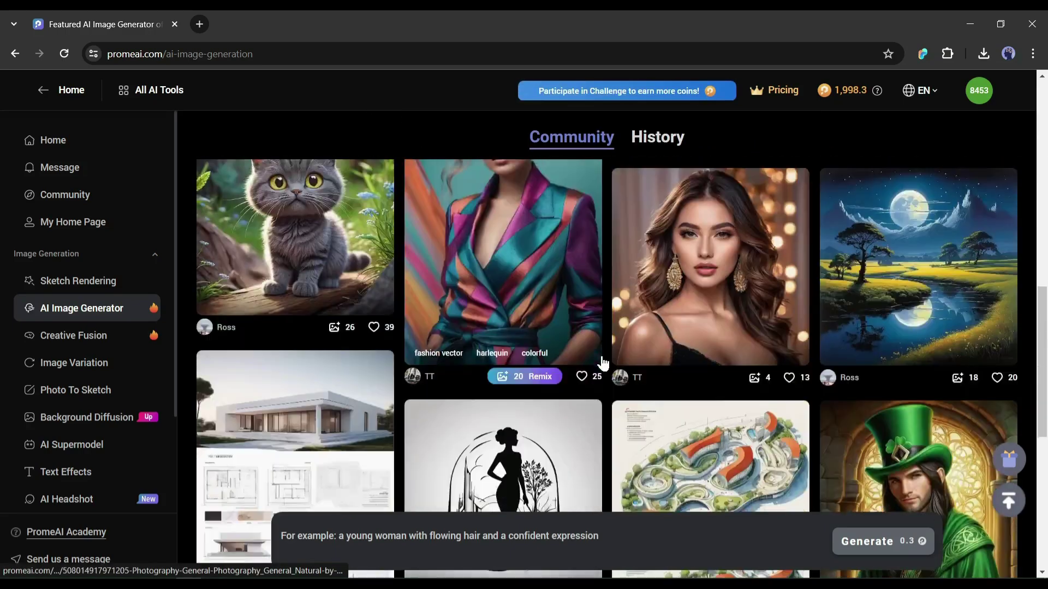
{"action": "scroll", "coordinate": [602, 363], "scroll_direction": "down", "scroll_amount": 10}
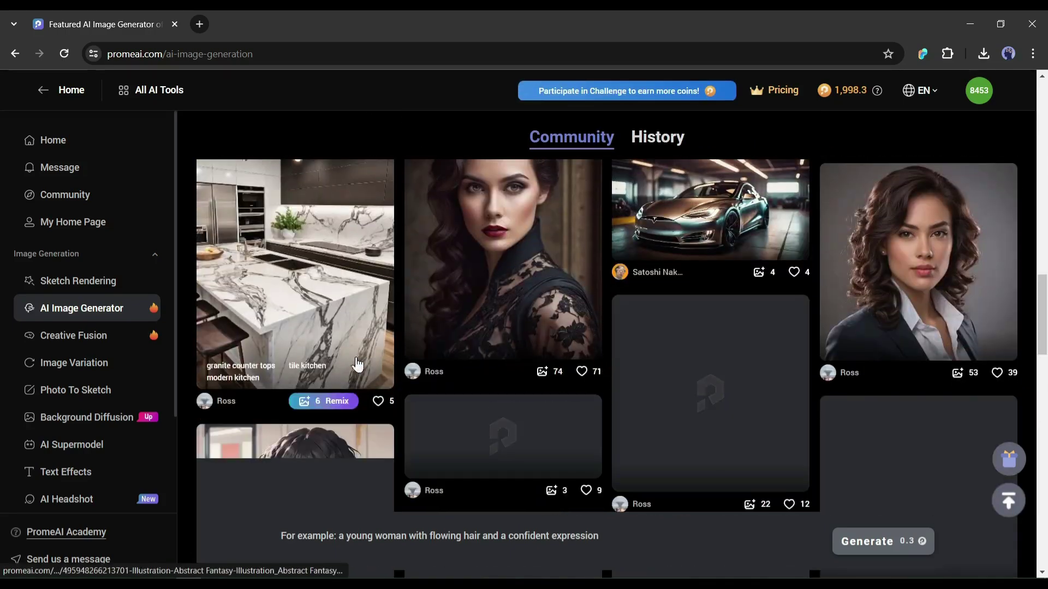
{"action": "scroll", "coordinate": [489, 372], "scroll_direction": "up", "scroll_amount": 15}
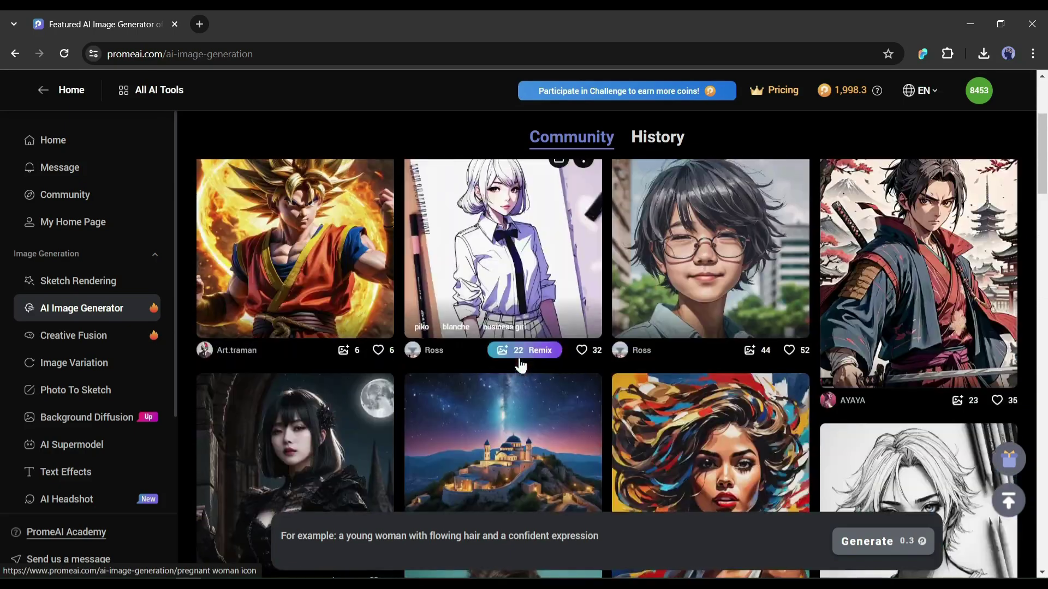
{"action": "scroll", "coordinate": [521, 366], "scroll_direction": "up", "scroll_amount": 4}
{"action": "left_click", "coordinate": [397, 524]}
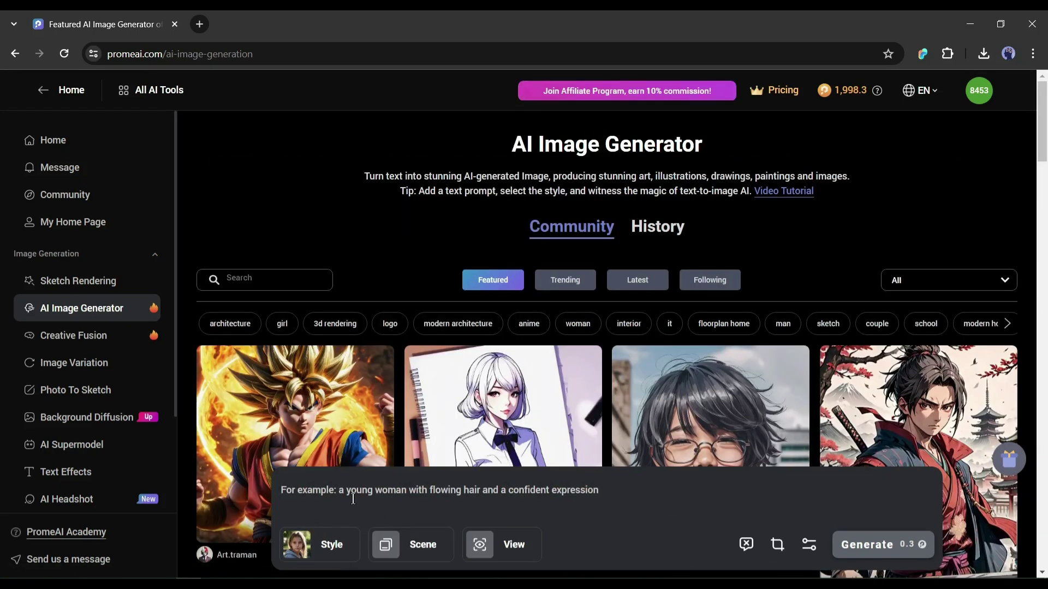
Enter the prompt 'A beautiful lady standing on a sea beach'
{"action": "type", "text": "A beautiful lady standing on"}
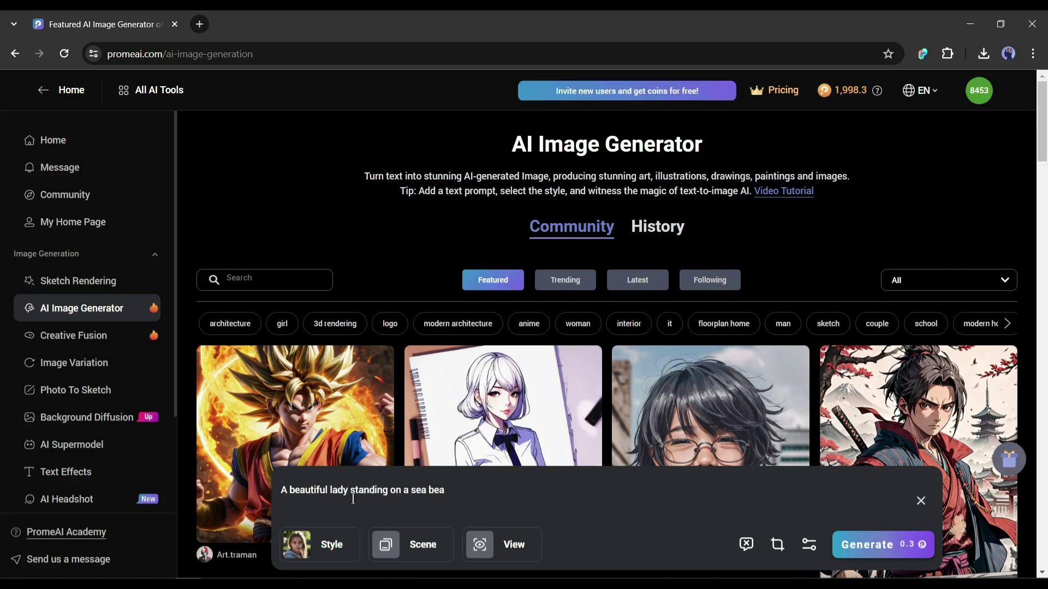
{"action": "type", "text": " a sea beach"}
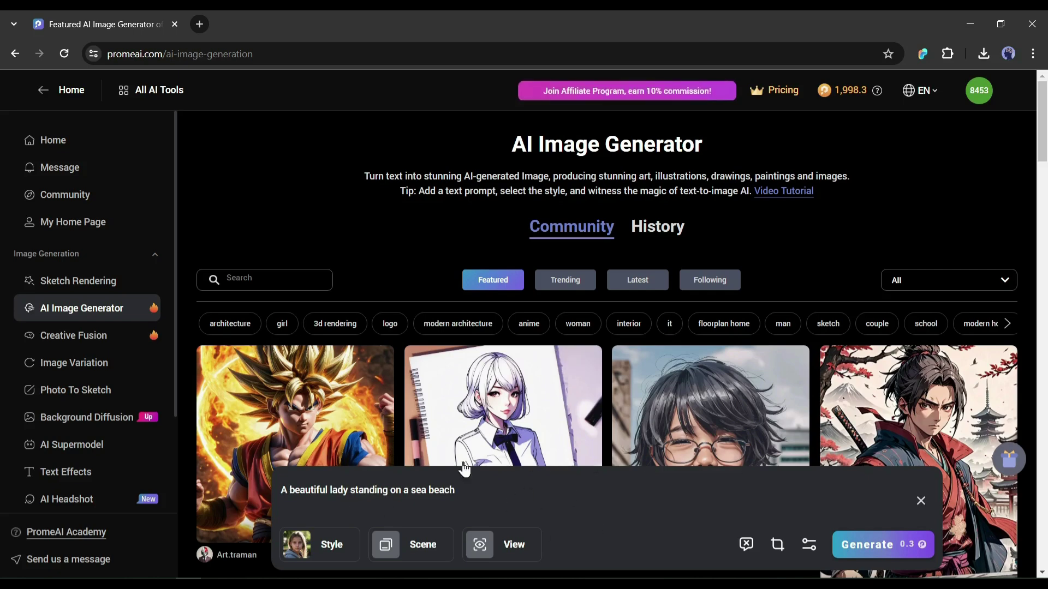
Pick the Cinematic photography style, then browse the Anime, Conceptual Art, Illustration, Unique and Art families
{"action": "left_click", "coordinate": [316, 554]}
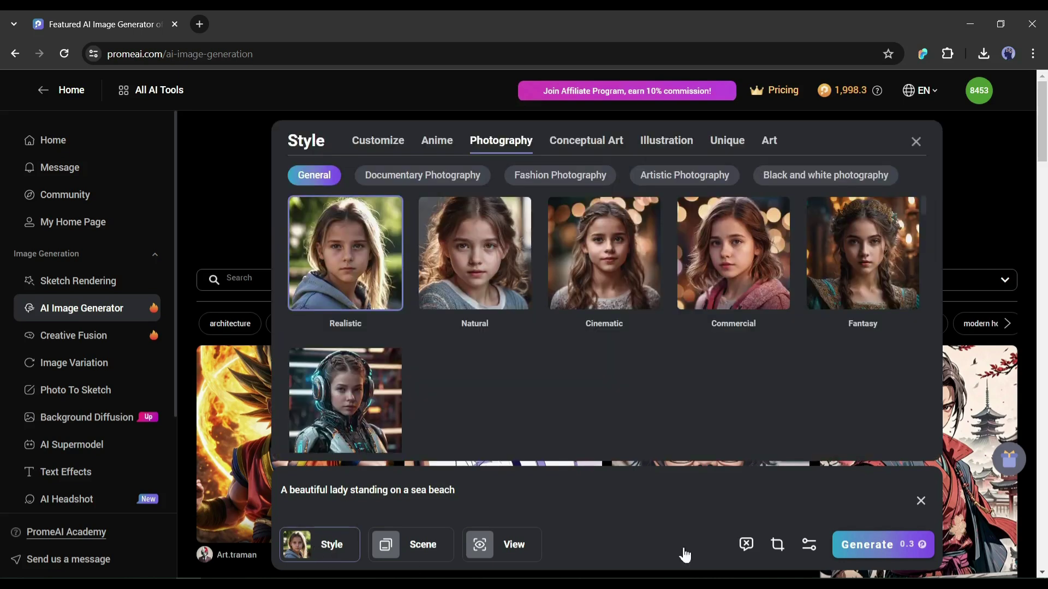
{"action": "left_click", "coordinate": [604, 253]}
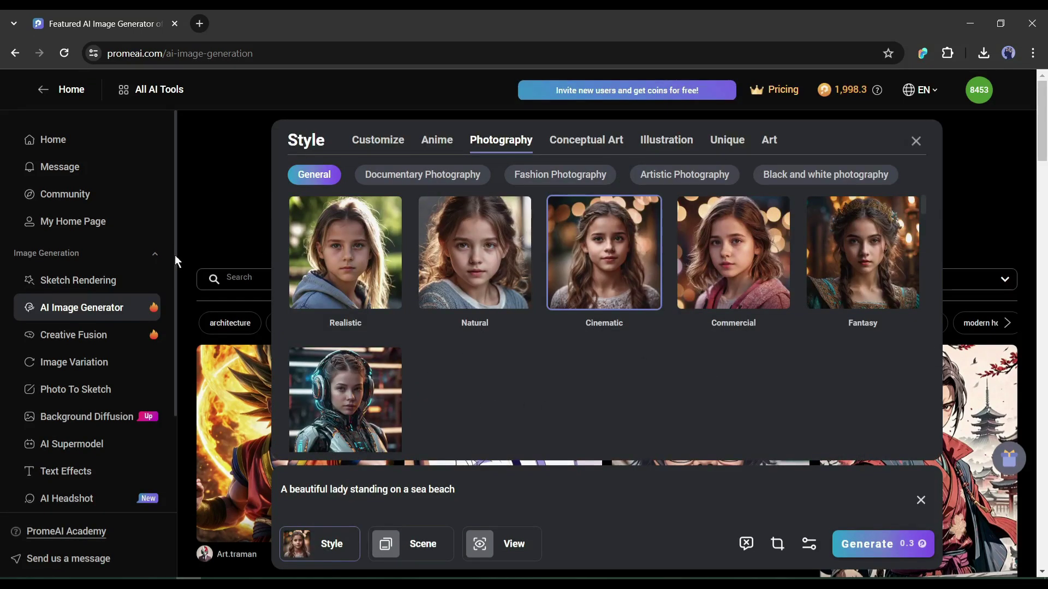
{"action": "left_click", "coordinate": [391, 143]}
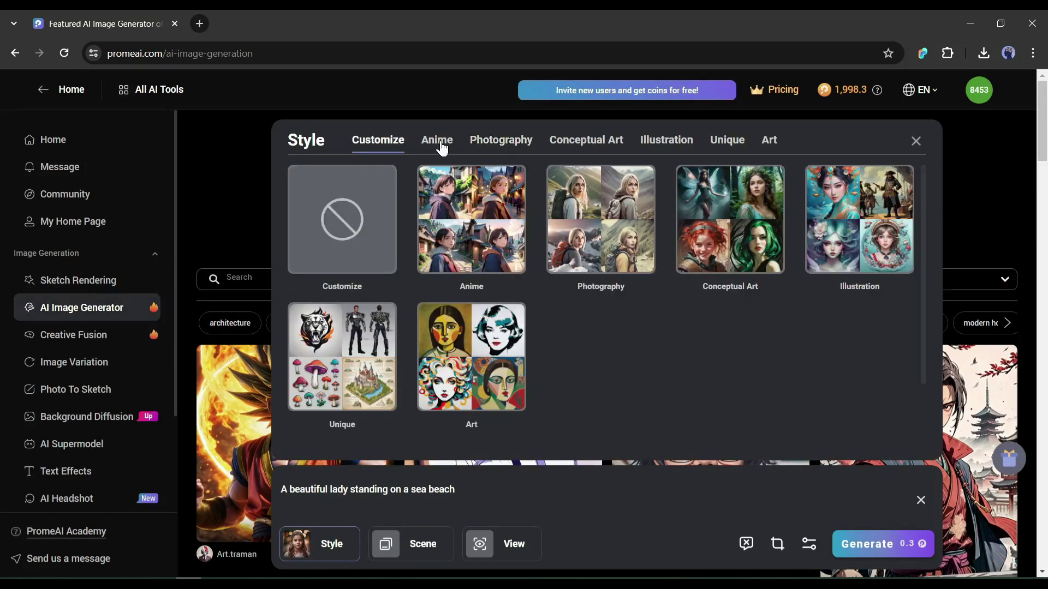
{"action": "left_click", "coordinate": [441, 145]}
{"action": "left_click", "coordinate": [501, 143]}
{"action": "left_click", "coordinate": [573, 143]}
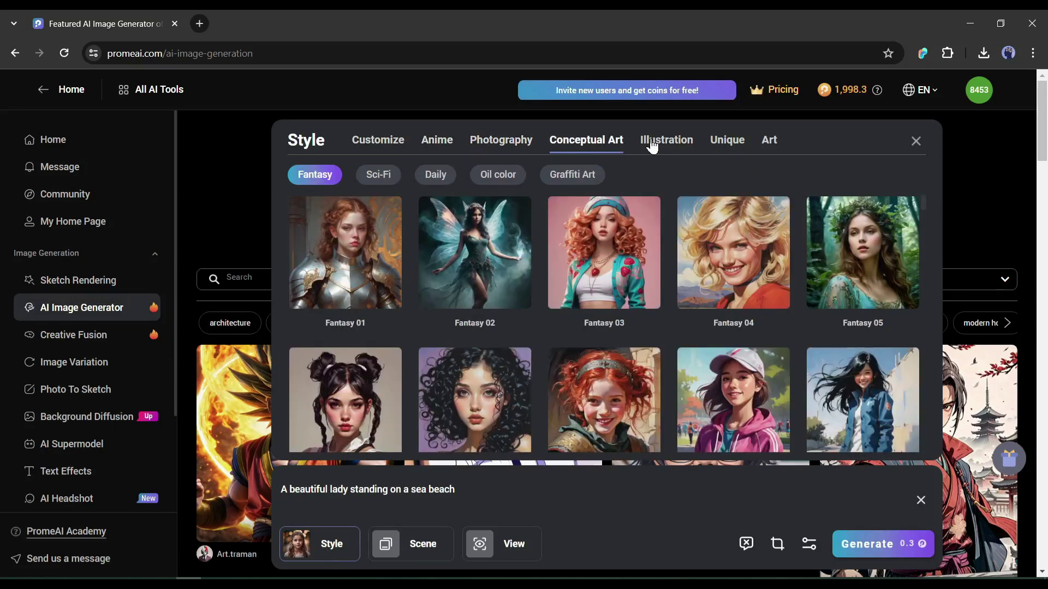
{"action": "left_click", "coordinate": [668, 143]}
{"action": "left_click", "coordinate": [728, 142]}
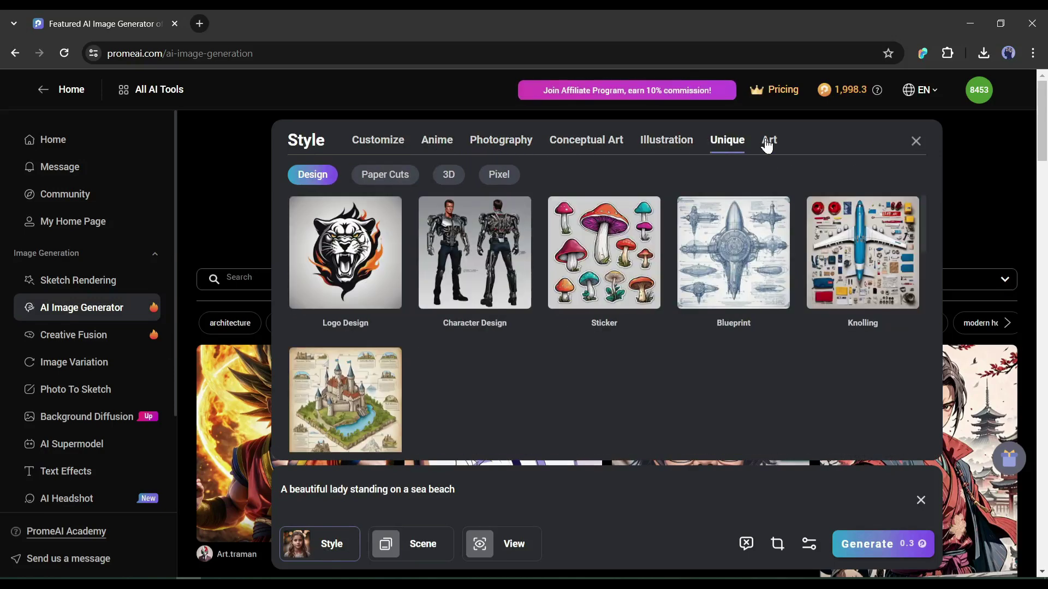
{"action": "left_click", "coordinate": [770, 142]}
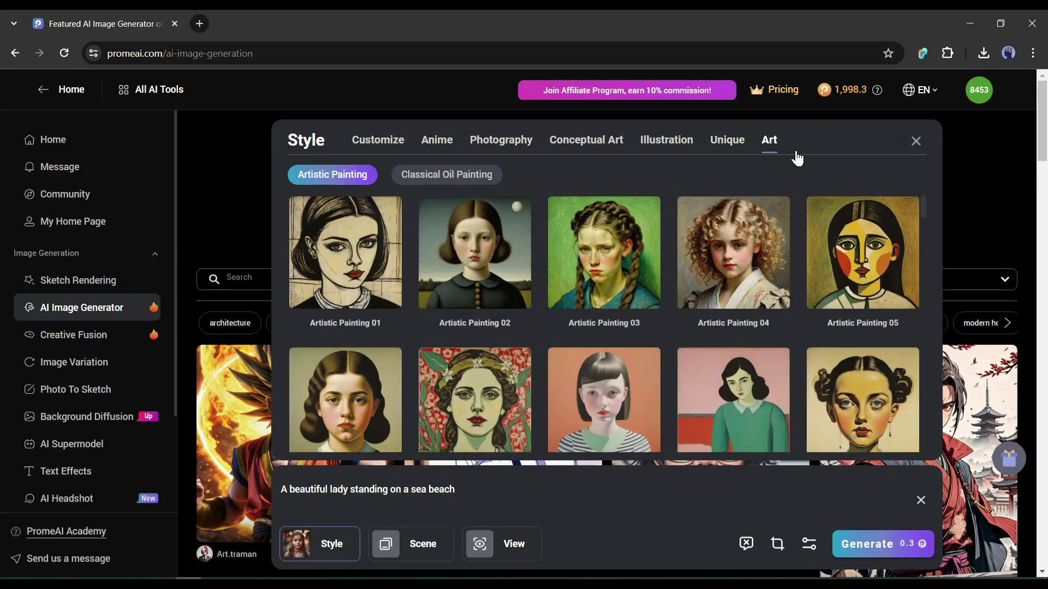
Compare Fashion, Documentary and Artistic photography styles, return to General, and bring up the Scene choices
{"action": "left_click", "coordinate": [485, 146]}
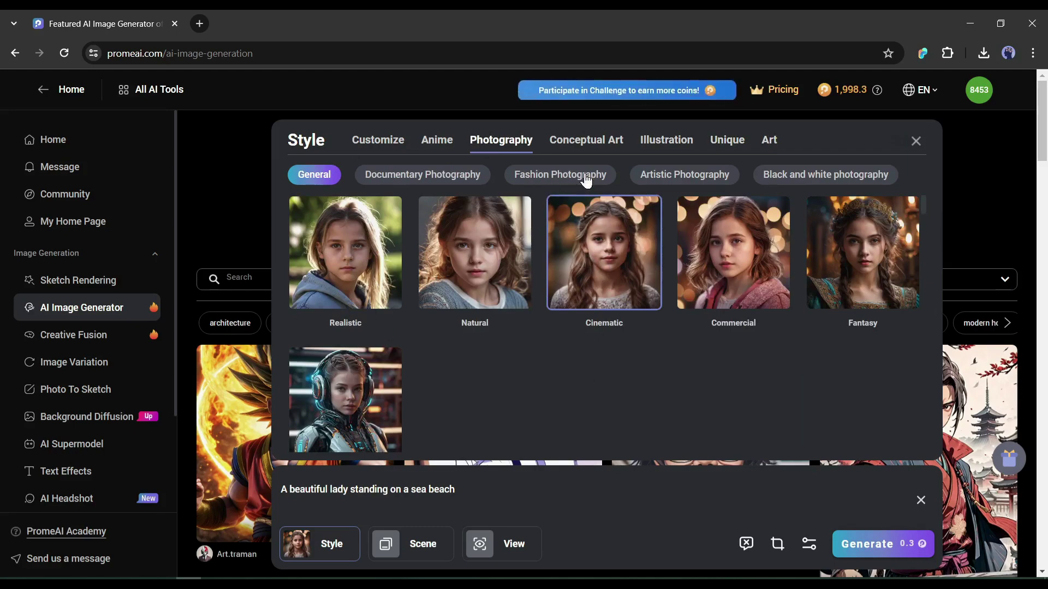
{"action": "left_click", "coordinate": [566, 175]}
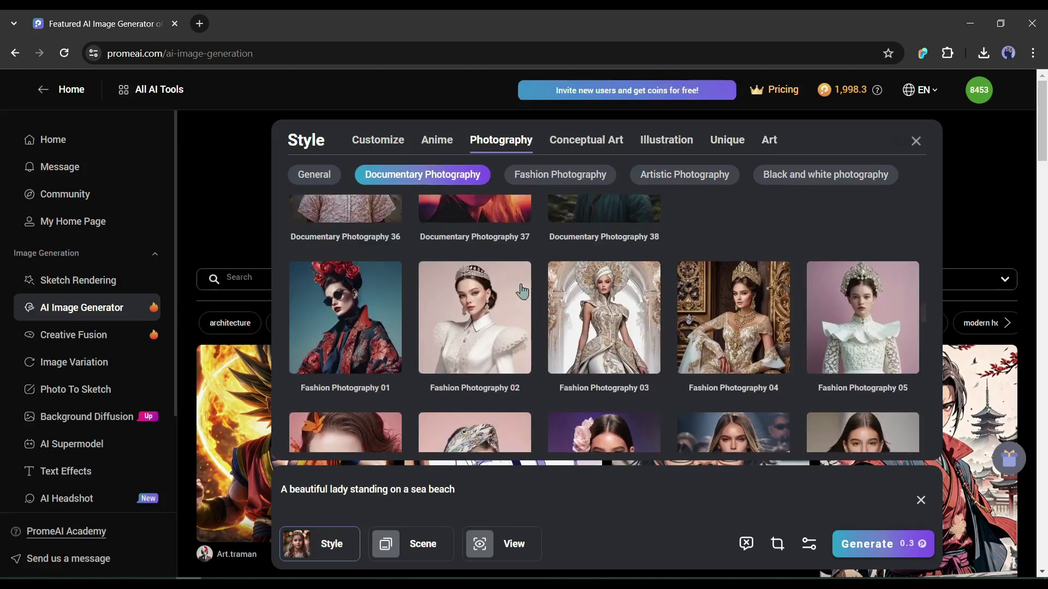
{"action": "scroll", "coordinate": [507, 262], "scroll_direction": "up", "scroll_amount": 3}
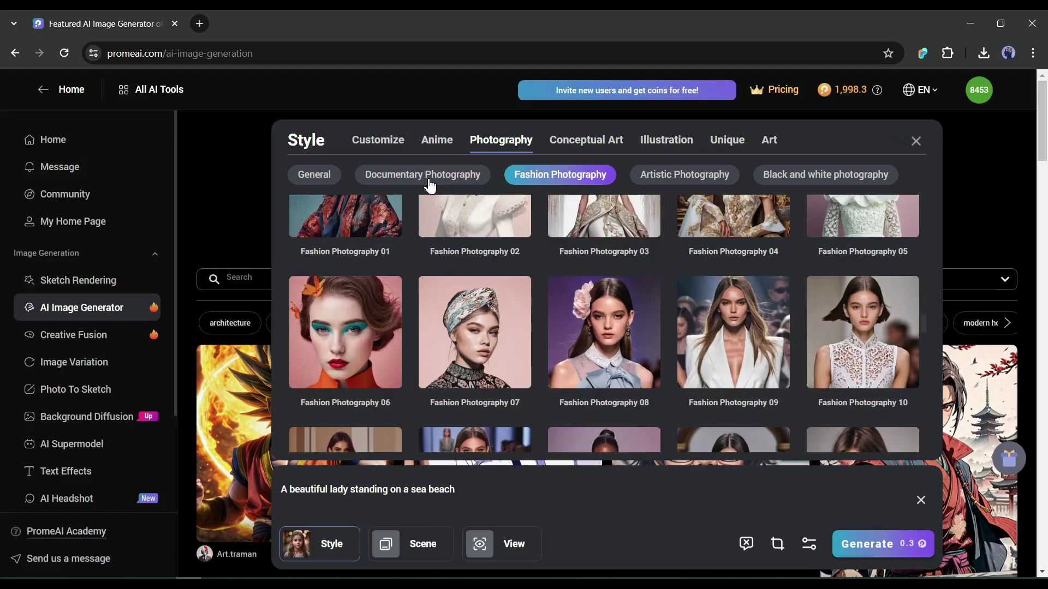
{"action": "left_click", "coordinate": [428, 182]}
{"action": "left_click", "coordinate": [665, 182]}
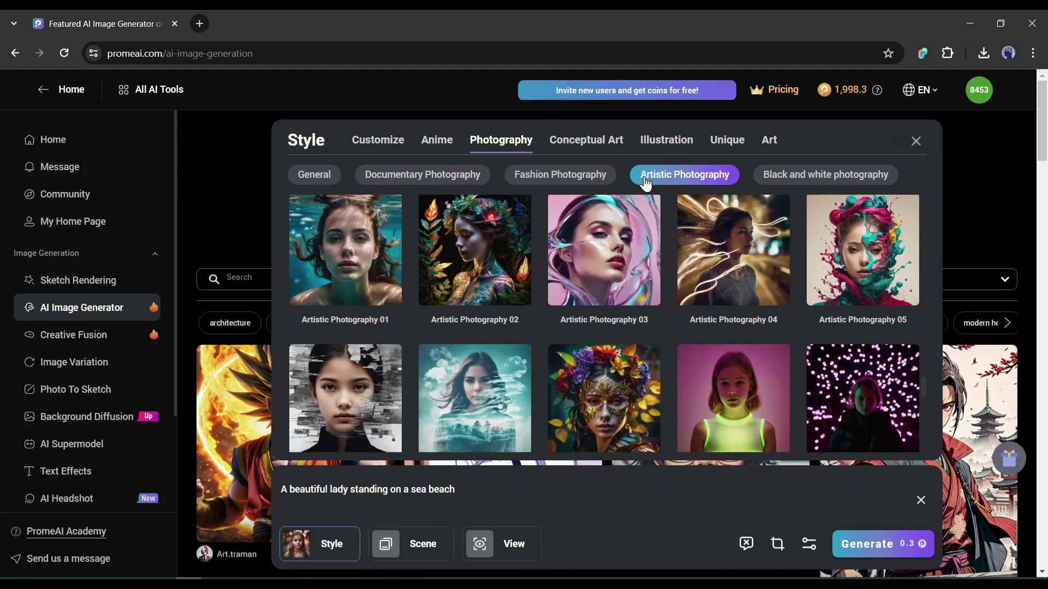
{"action": "left_click", "coordinate": [316, 177]}
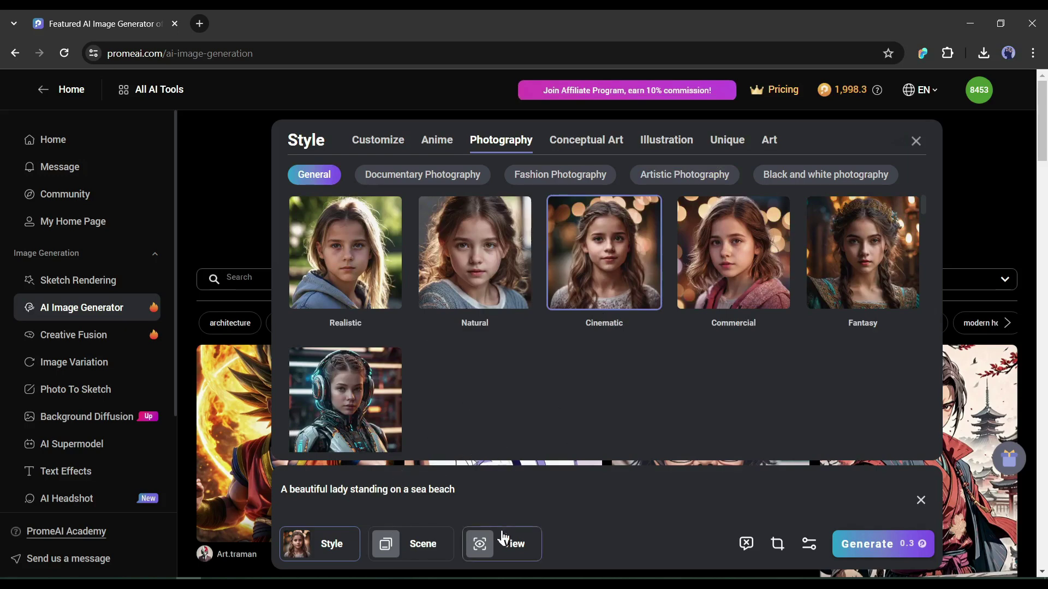
{"action": "left_click", "coordinate": [418, 543]}
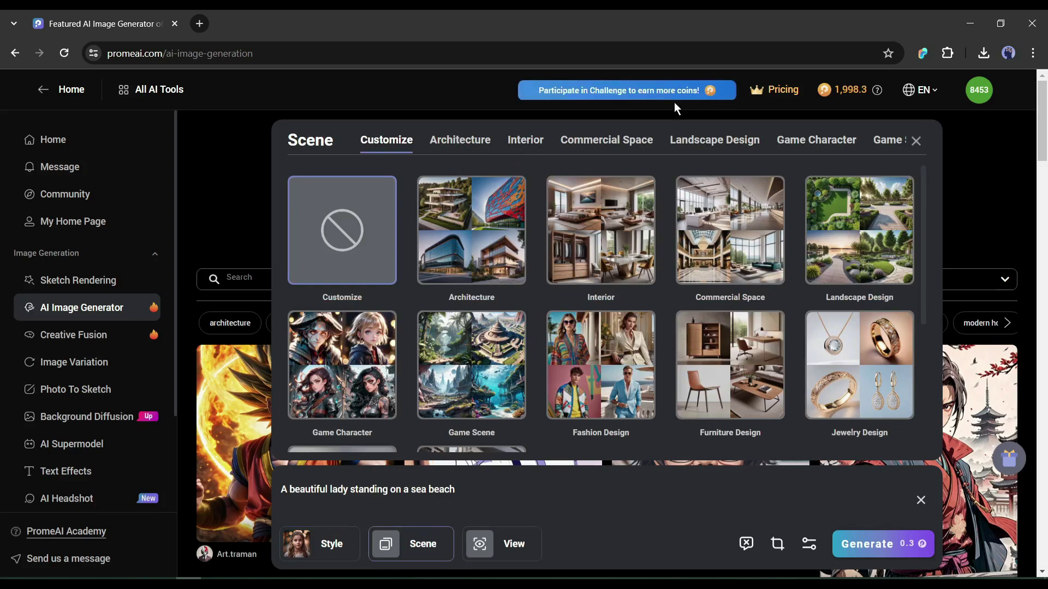
After browsing Architecture, Commercial Space and Landscape scenes, add Opulent Grace and other Women's Fashion scenes
{"action": "left_click", "coordinate": [472, 149]}
{"action": "left_click", "coordinate": [572, 144]}
{"action": "left_click", "coordinate": [602, 146]}
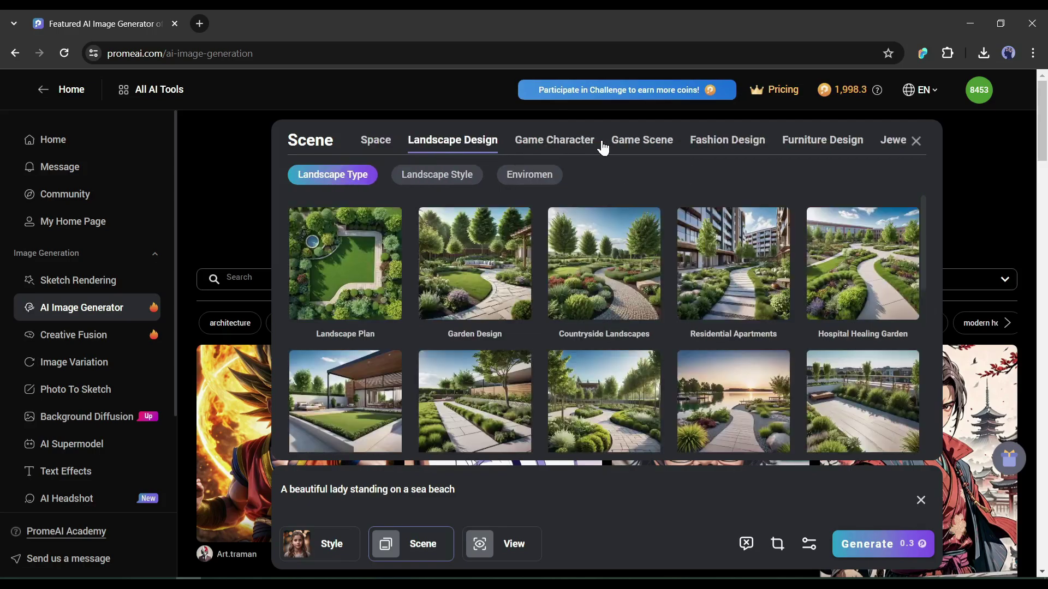
{"action": "left_click", "coordinate": [728, 140]}
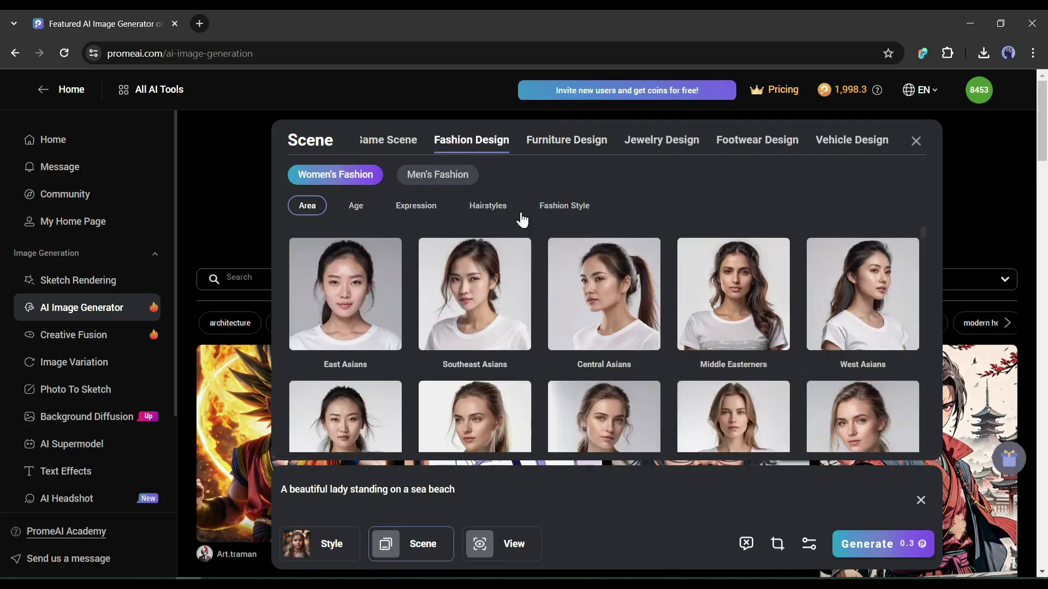
{"action": "scroll", "coordinate": [547, 306], "scroll_direction": "down", "scroll_amount": 15}
{"action": "scroll", "coordinate": [473, 374], "scroll_direction": "down", "scroll_amount": 8}
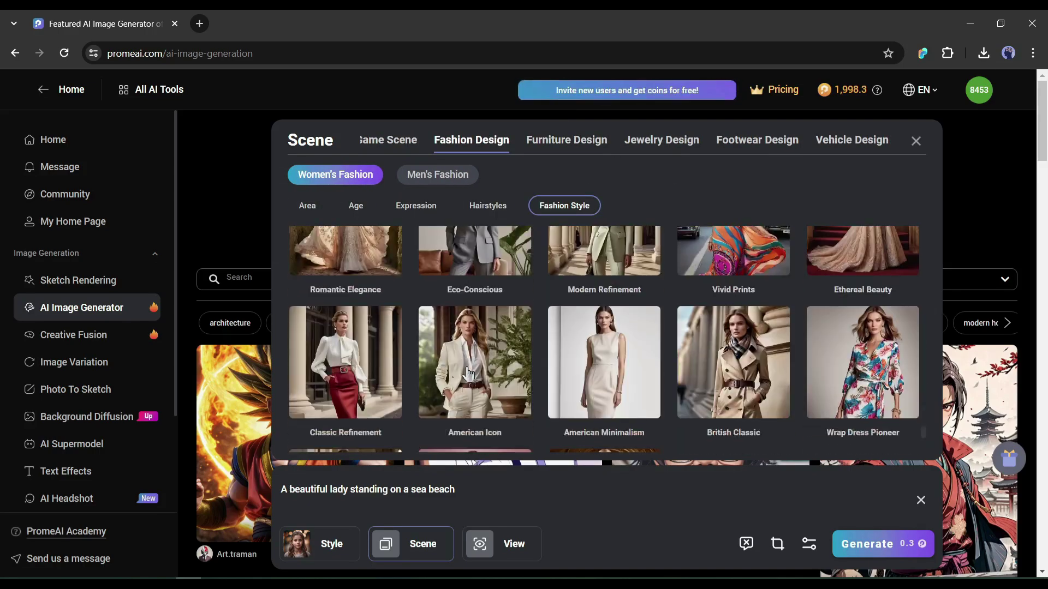
{"action": "left_click", "coordinate": [474, 371]}
{"action": "scroll", "coordinate": [565, 375], "scroll_direction": "up", "scroll_amount": 15}
{"action": "left_click", "coordinate": [565, 375]}
{"action": "scroll", "coordinate": [568, 415], "scroll_direction": "up", "scroll_amount": 15}
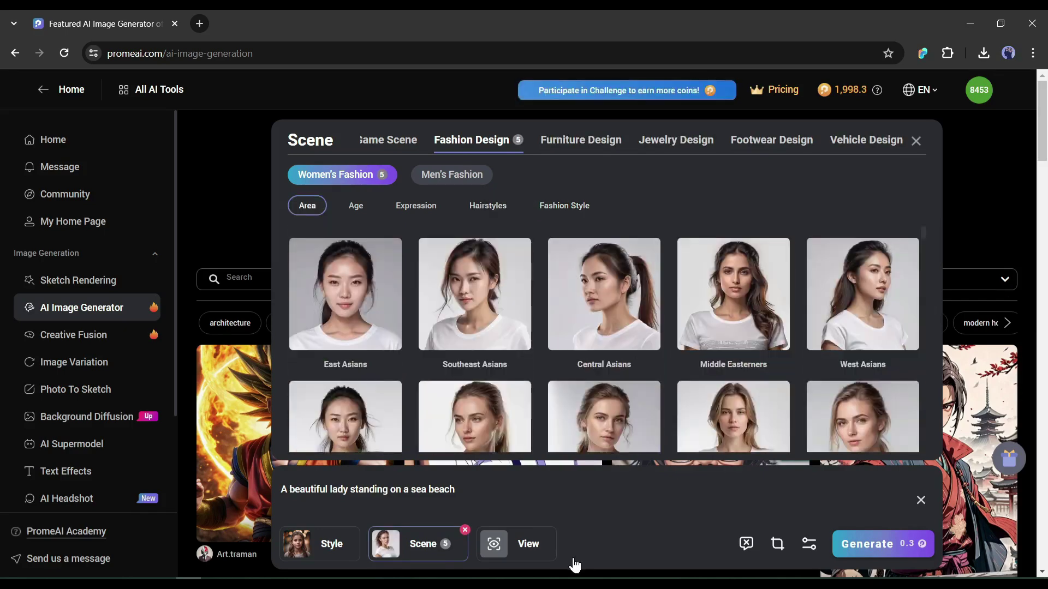
Set the camera view to Full Body Shot and bring up the empty Negative Prompt box
{"action": "left_click", "coordinate": [528, 544]}
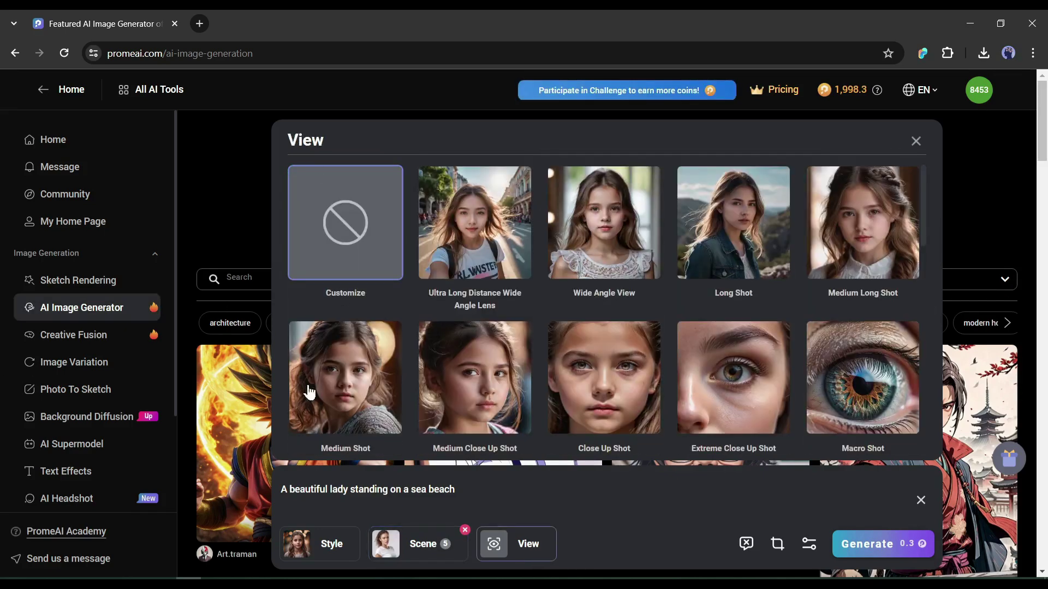
{"action": "scroll", "coordinate": [644, 298], "scroll_direction": "down", "scroll_amount": 1}
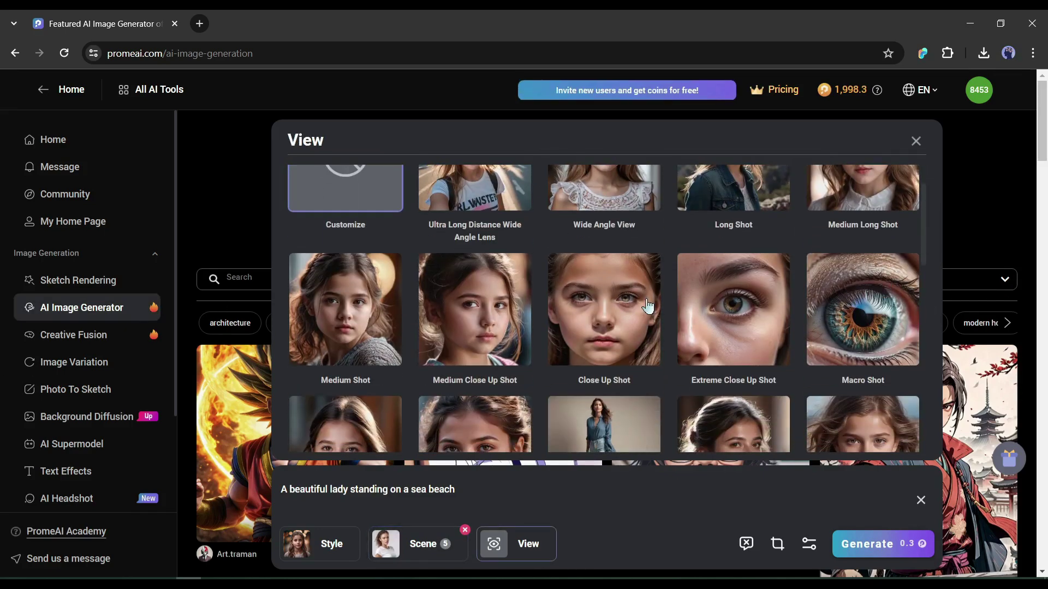
{"action": "scroll", "coordinate": [648, 307], "scroll_direction": "down", "scroll_amount": 5}
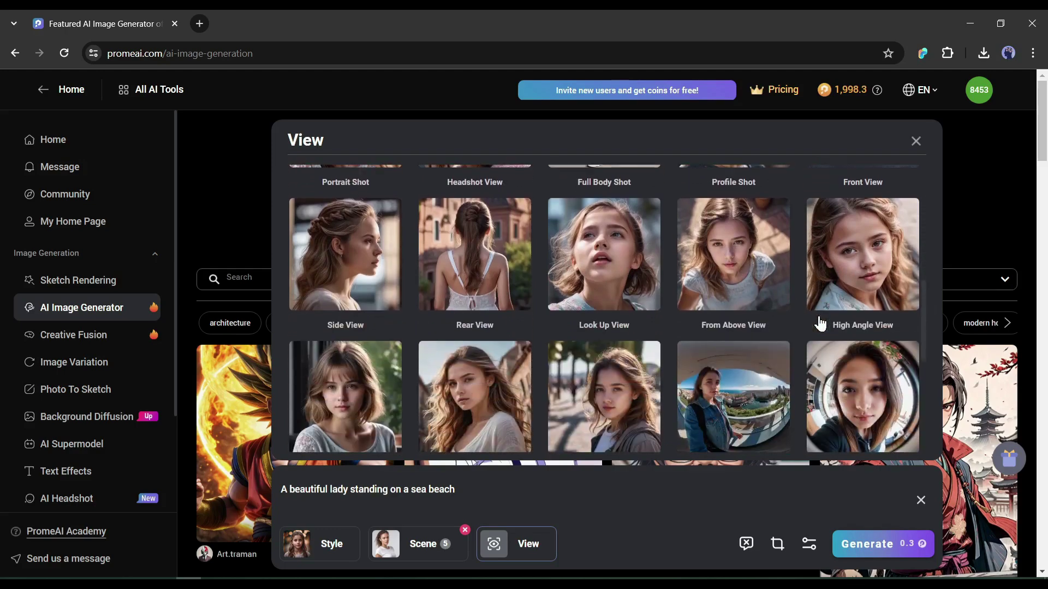
{"action": "scroll", "coordinate": [820, 325], "scroll_direction": "down", "scroll_amount": 2}
{"action": "scroll", "coordinate": [474, 342], "scroll_direction": "down", "scroll_amount": 4}
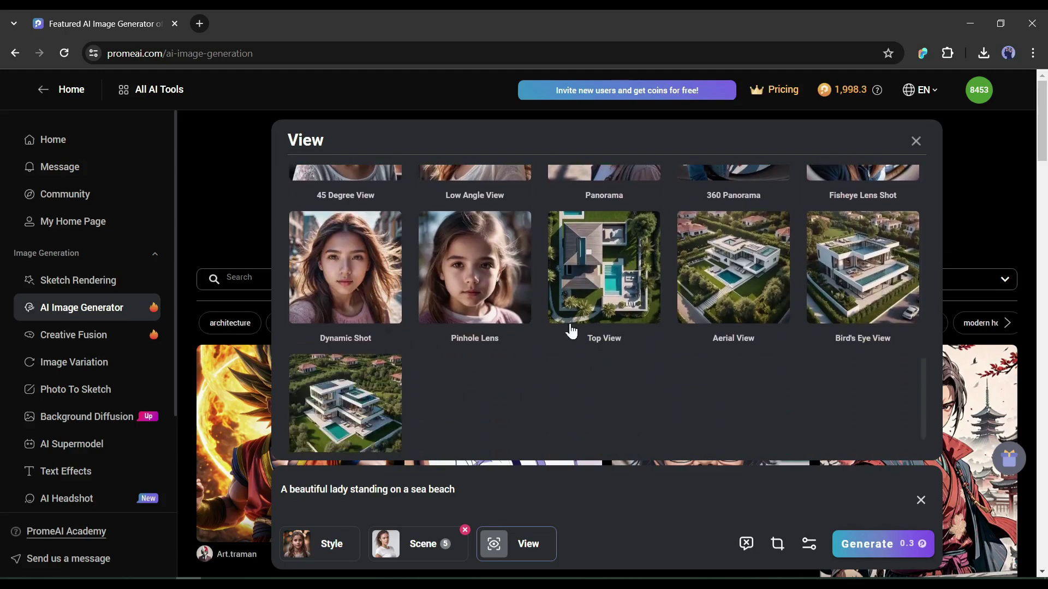
{"action": "scroll", "coordinate": [313, 410], "scroll_direction": "up", "scroll_amount": 5}
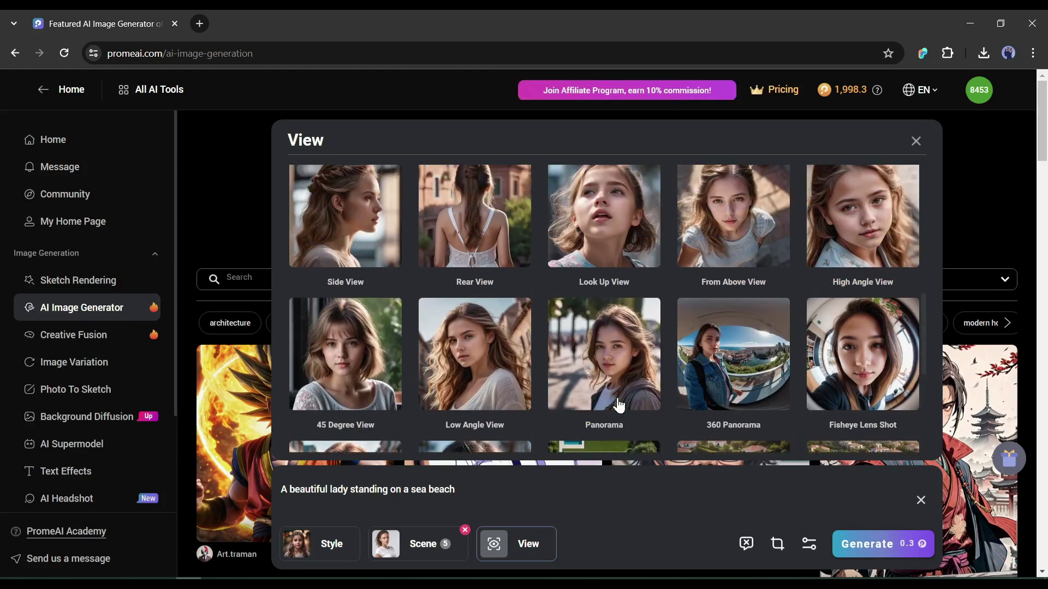
{"action": "scroll", "coordinate": [618, 405], "scroll_direction": "up", "scroll_amount": 3}
{"action": "scroll", "coordinate": [619, 405], "scroll_direction": "up", "scroll_amount": 1}
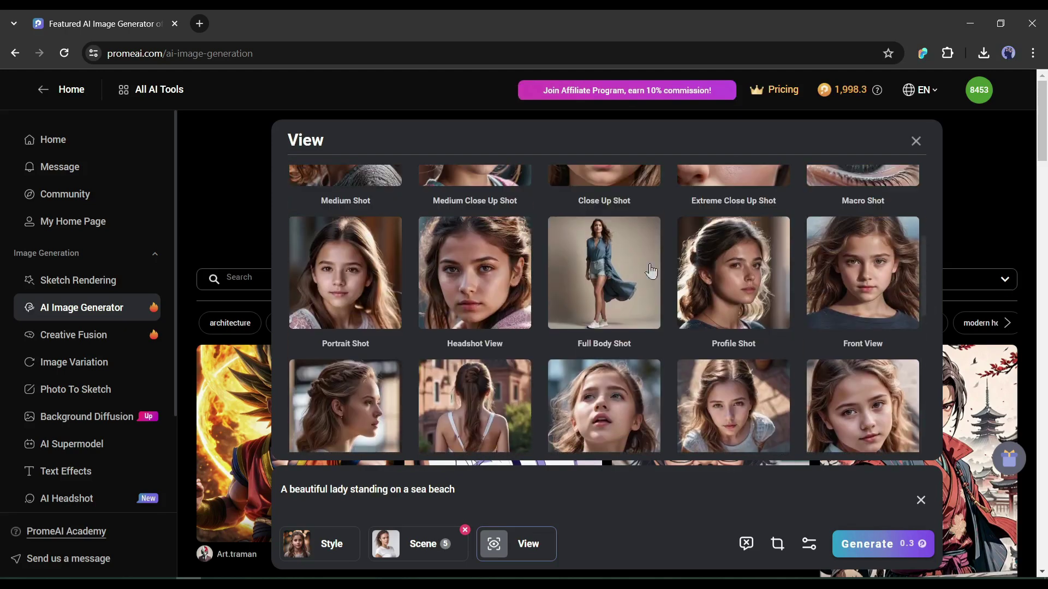
{"action": "left_click", "coordinate": [627, 270]}
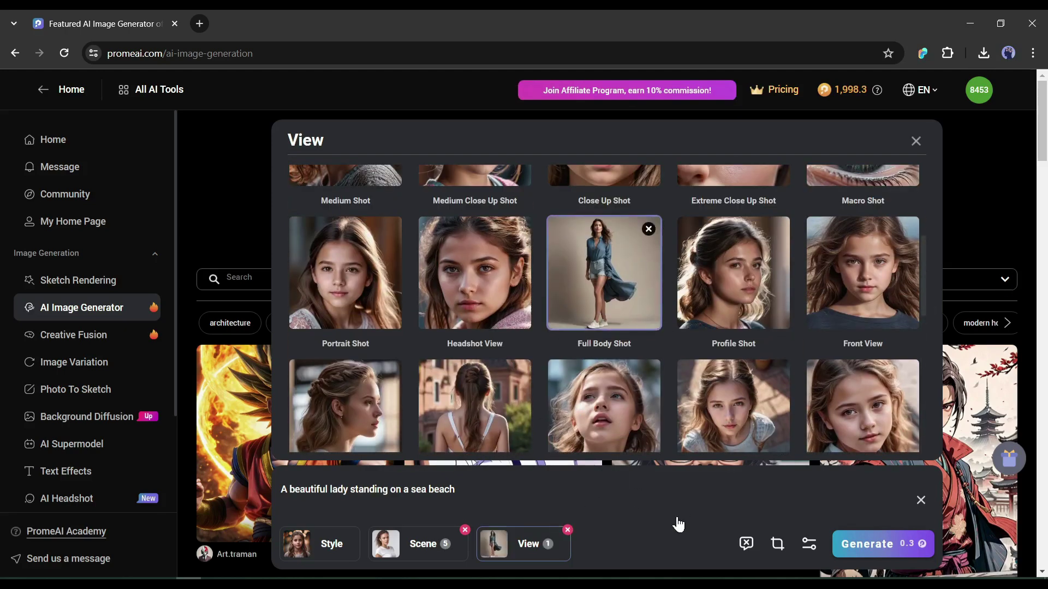
{"action": "left_click", "coordinate": [746, 543]}
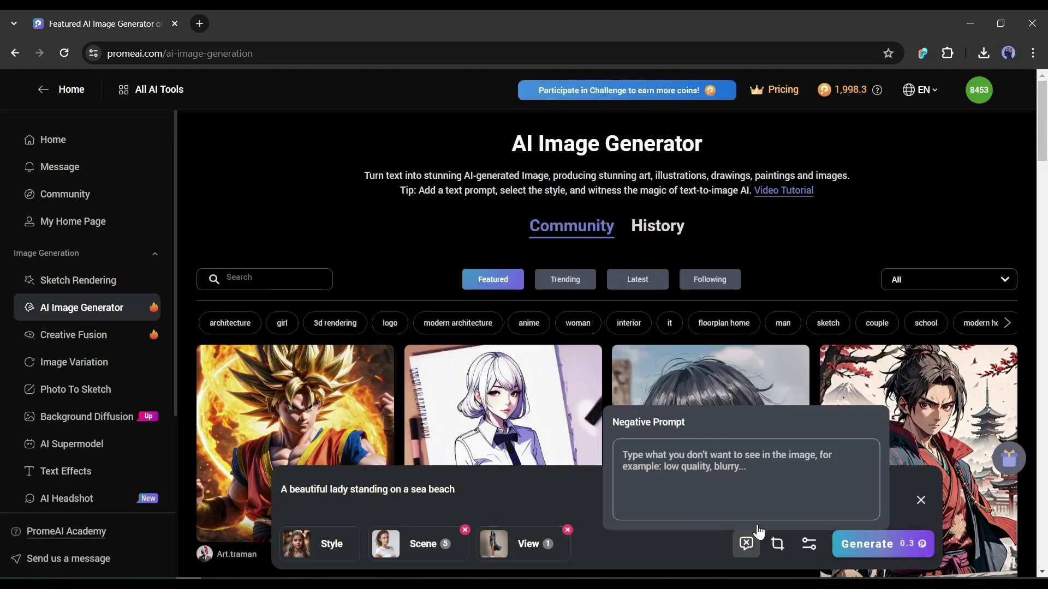
Keep the 2:3 ratio (836 x 1254) and drag Artistry to about two-thirds
{"action": "left_click", "coordinate": [778, 544]}
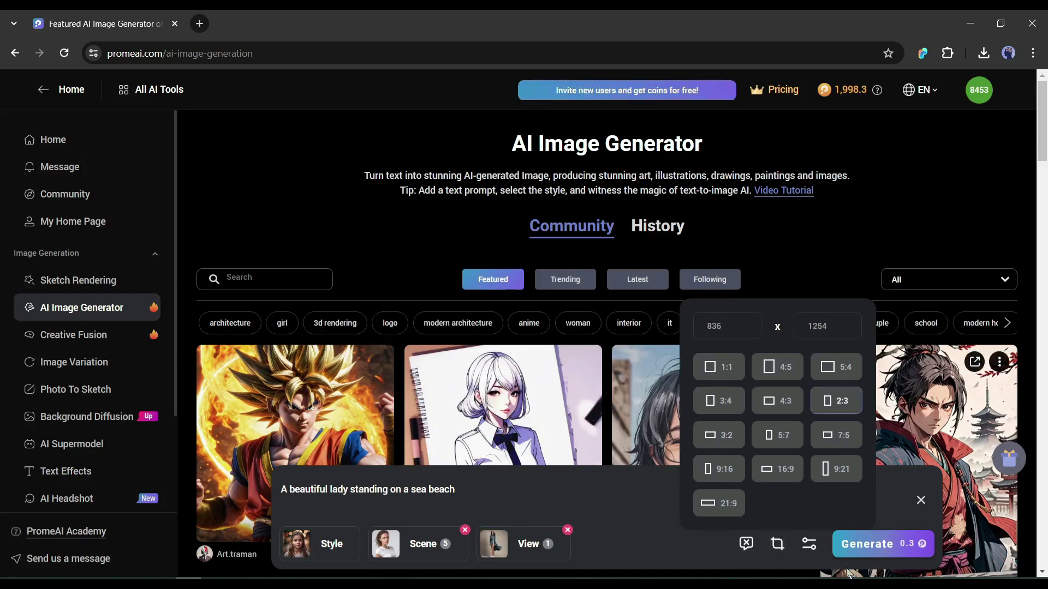
{"action": "left_click", "coordinate": [810, 544]}
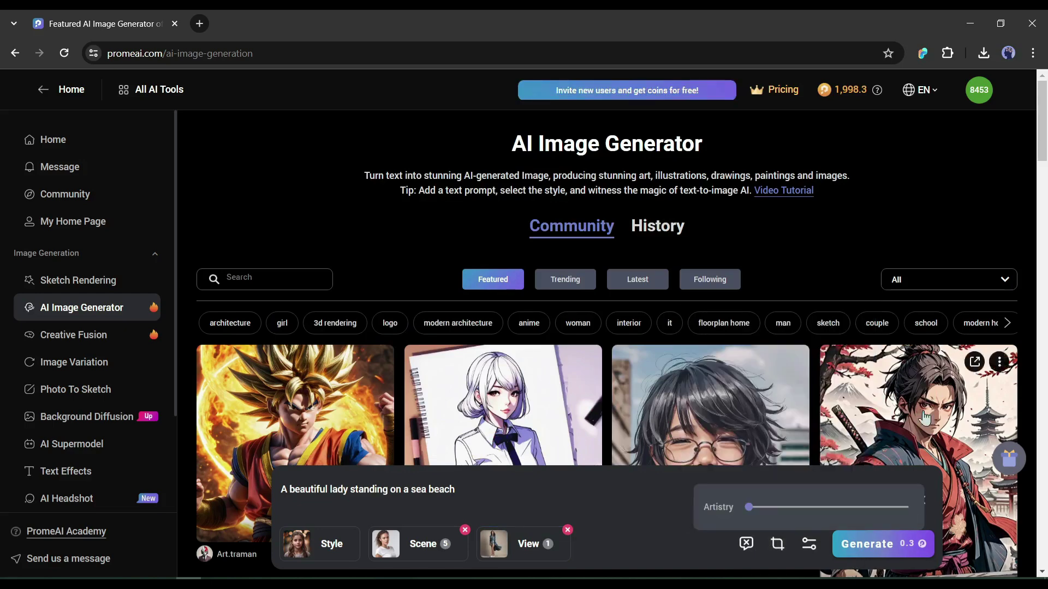
{"action": "left_click_drag", "start_coordinate": [748, 507], "coordinate": [852, 506]}
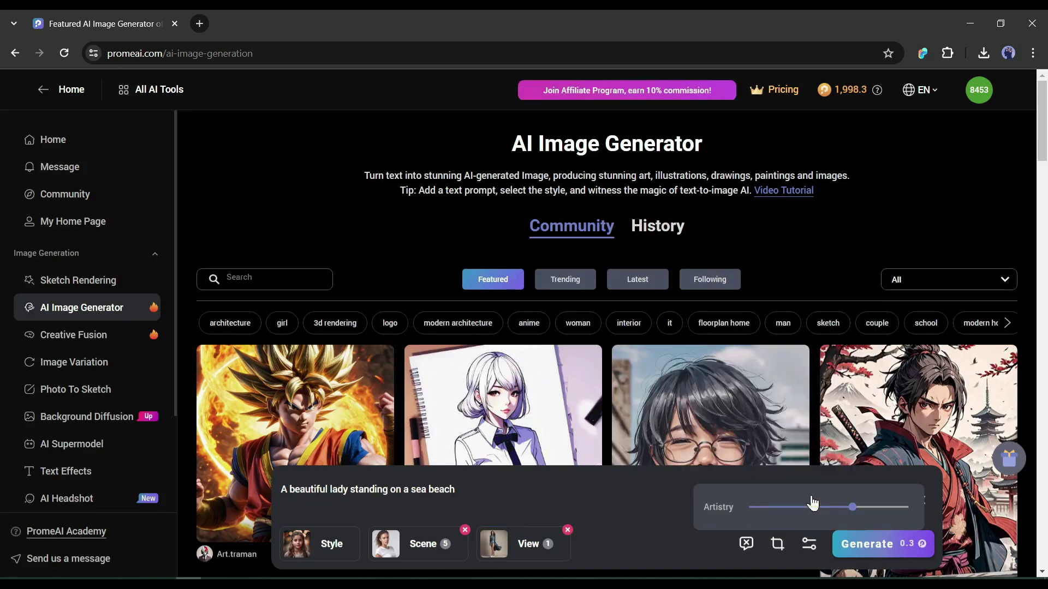
Generate the three beach-bride images, page through them in preview, then go to Creative Fusion
{"action": "left_click", "coordinate": [892, 550]}
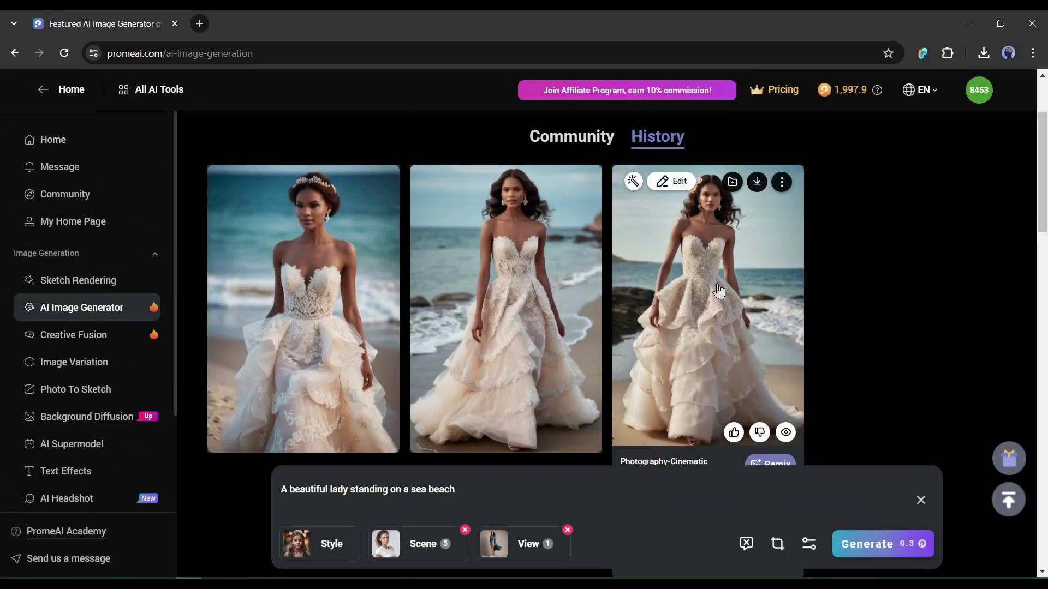
{"action": "left_click", "coordinate": [719, 291]}
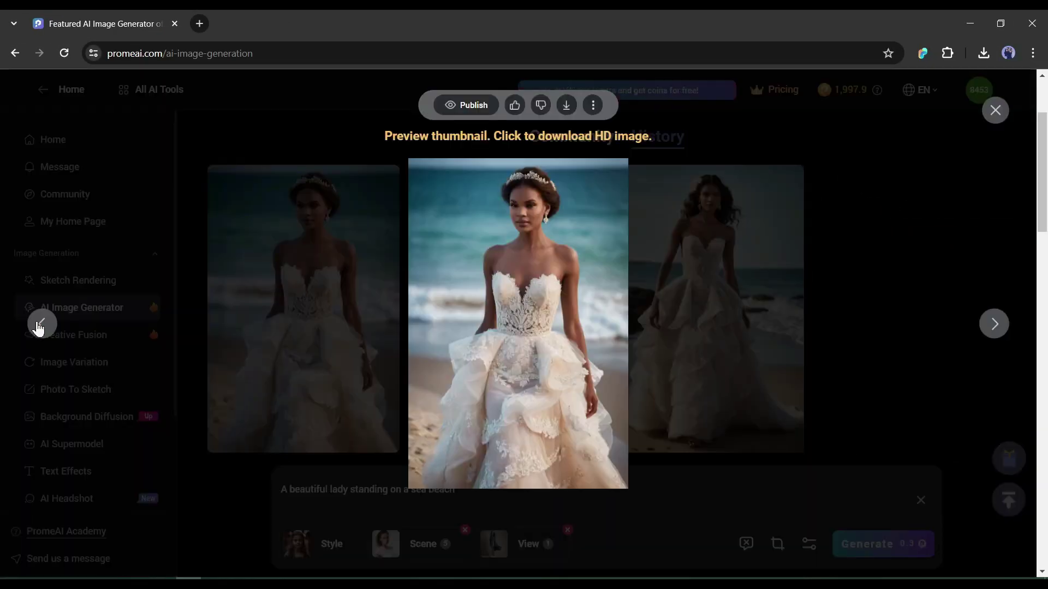
{"action": "left_click", "coordinate": [989, 337]}
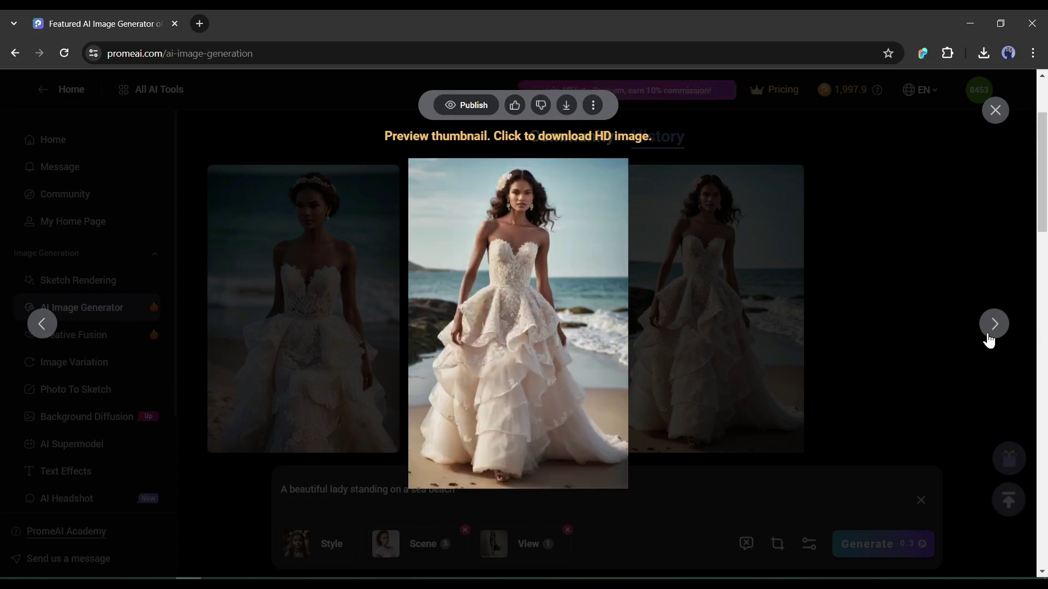
{"action": "left_click", "coordinate": [989, 339]}
{"action": "left_click", "coordinate": [989, 338]}
{"action": "left_click", "coordinate": [989, 338]}
{"action": "left_click", "coordinate": [999, 114]}
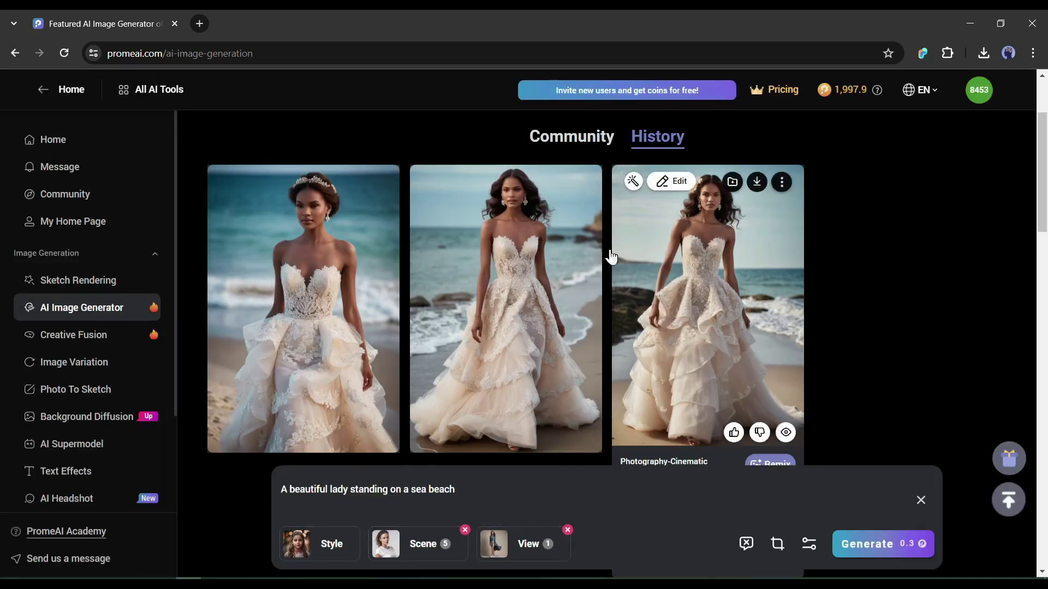
{"action": "scroll", "coordinate": [491, 273], "scroll_direction": "up", "scroll_amount": 3}
{"action": "left_click", "coordinate": [84, 345]}
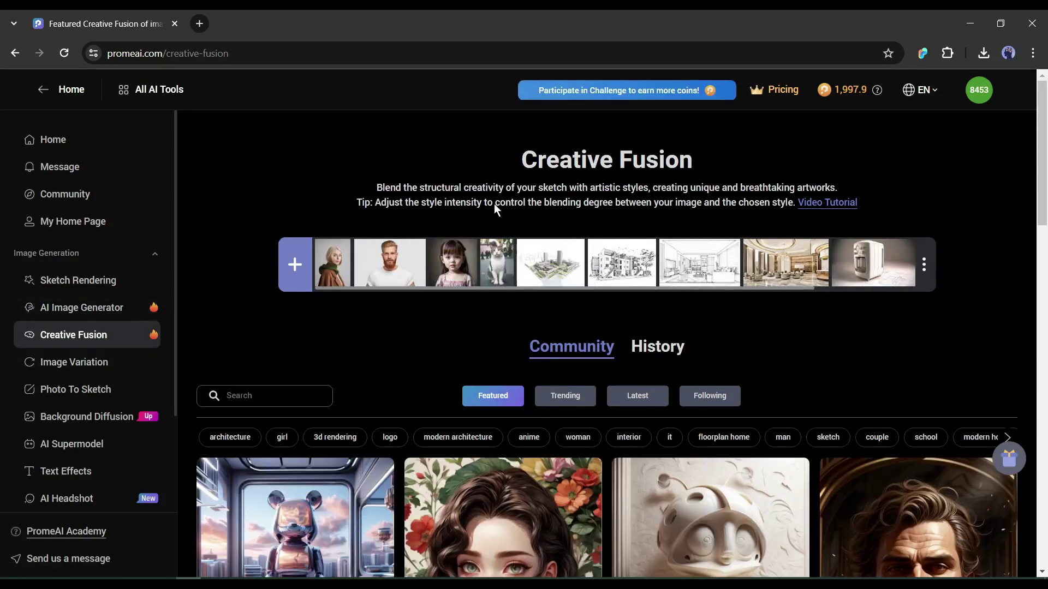
Load the living-room line sketch as the Creative Fusion source and check the custom style-image upload option
{"action": "left_click", "coordinate": [682, 266]}
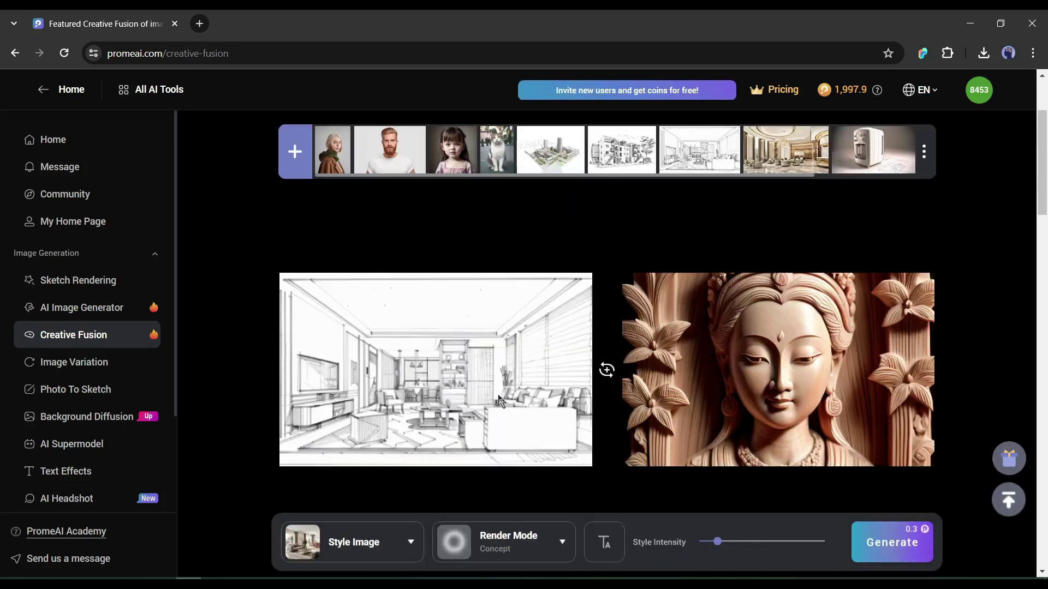
{"action": "left_click", "coordinate": [337, 545]}
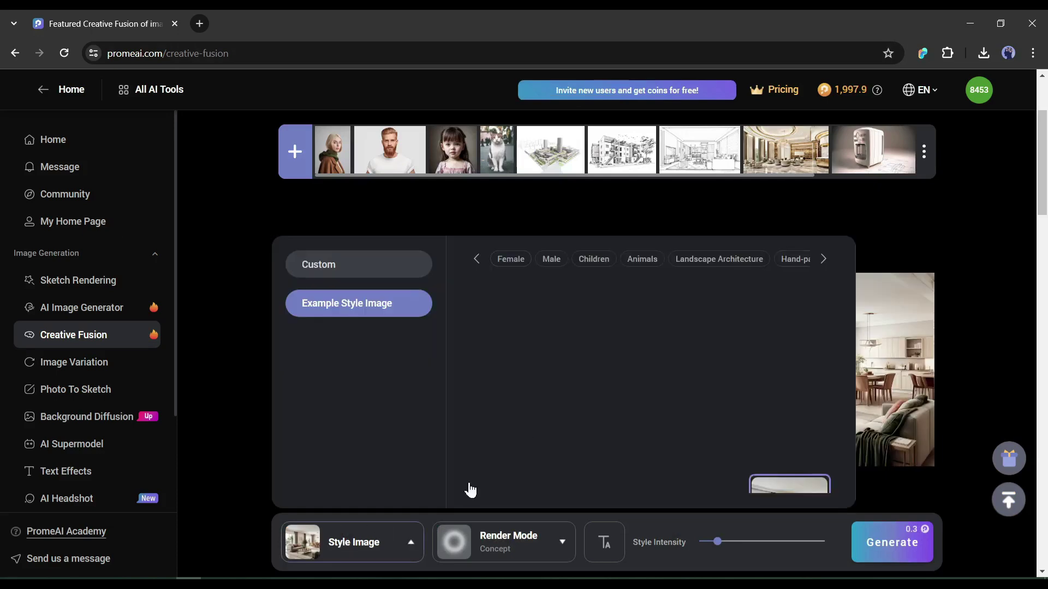
{"action": "left_click", "coordinate": [352, 267]}
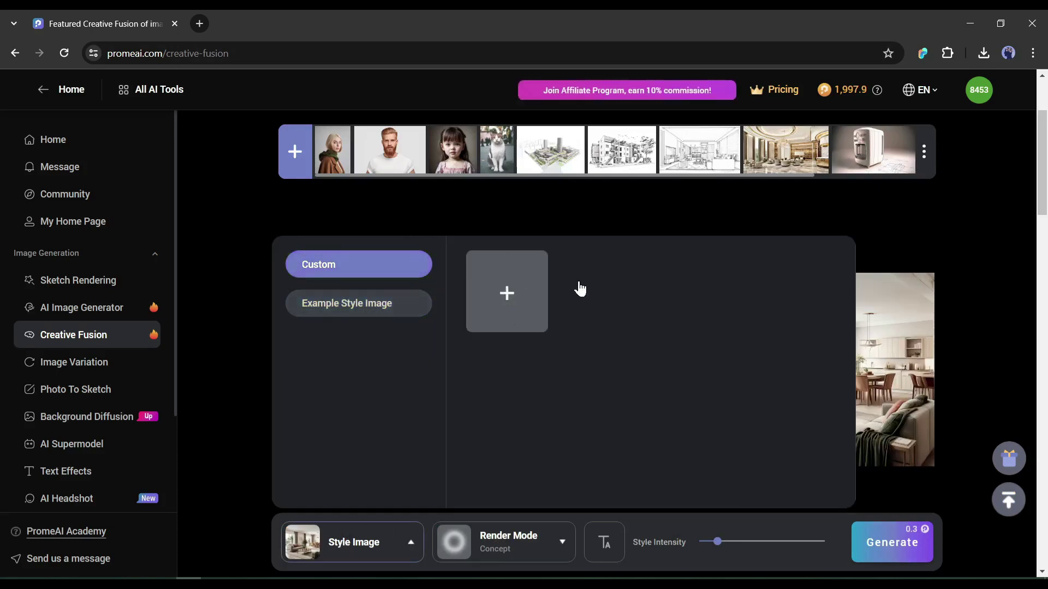
{"action": "left_click", "coordinate": [329, 216]}
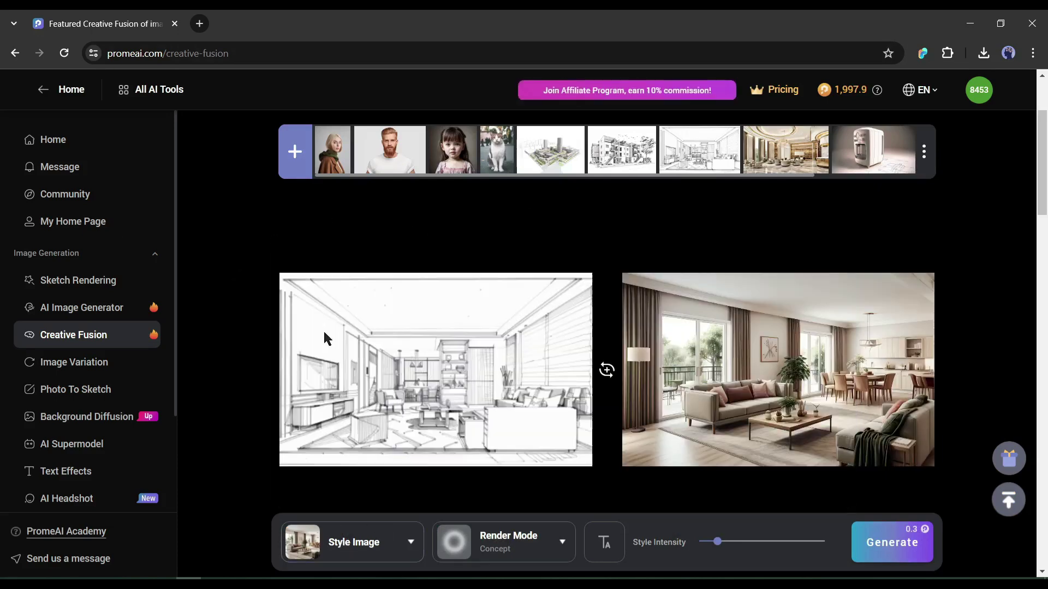
Browse example style categories and pick the first cave interior from Interior Design as style image
{"action": "left_click", "coordinate": [342, 563]}
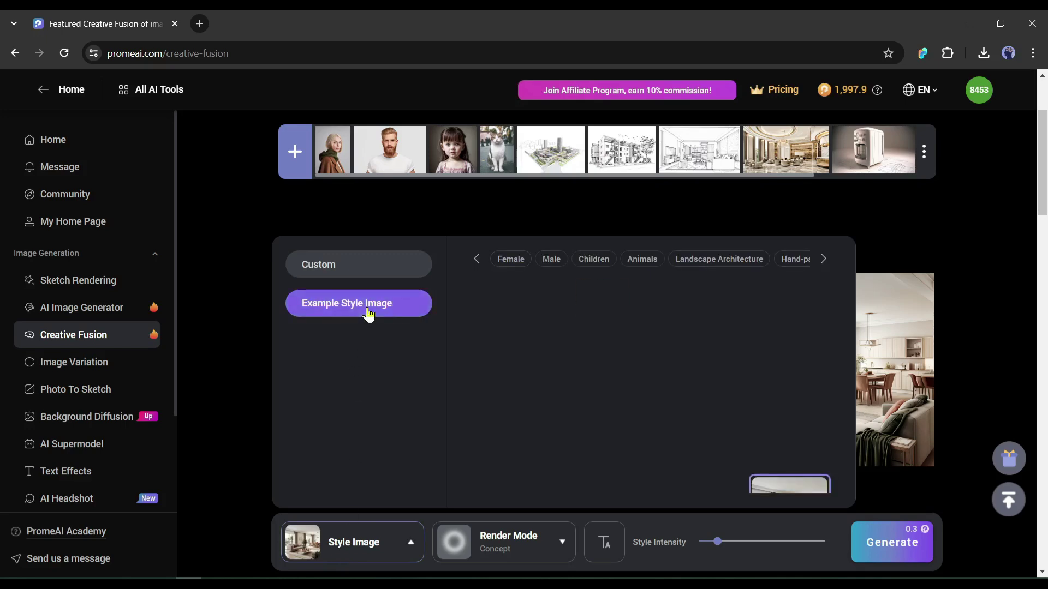
{"action": "left_click", "coordinate": [549, 260]}
{"action": "left_click", "coordinate": [594, 260]}
{"action": "left_click", "coordinate": [635, 261]}
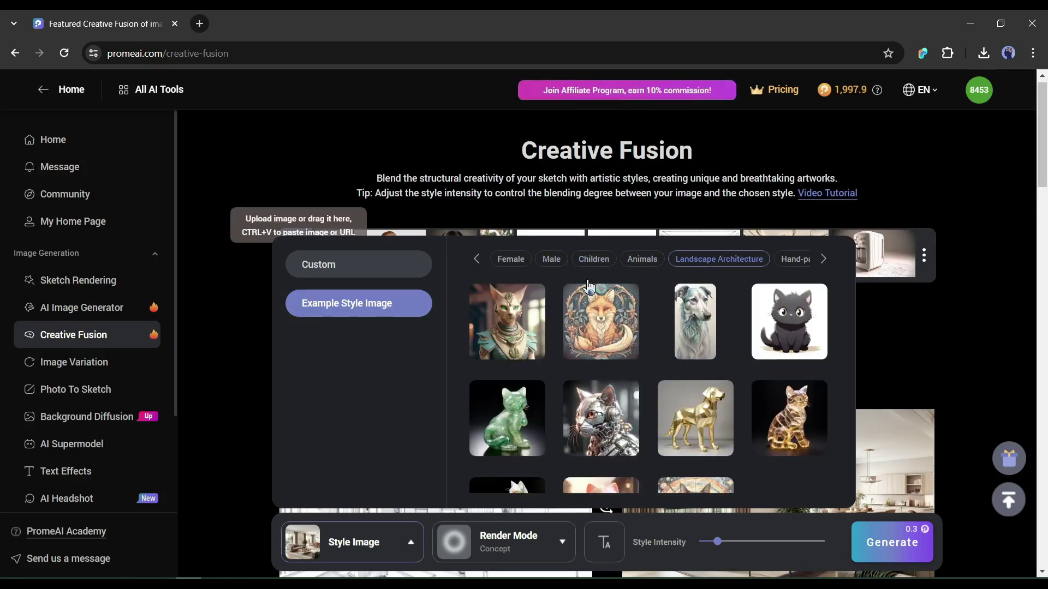
{"action": "left_click", "coordinate": [551, 260]}
{"action": "left_click", "coordinate": [594, 260]}
{"action": "left_click", "coordinate": [643, 261]}
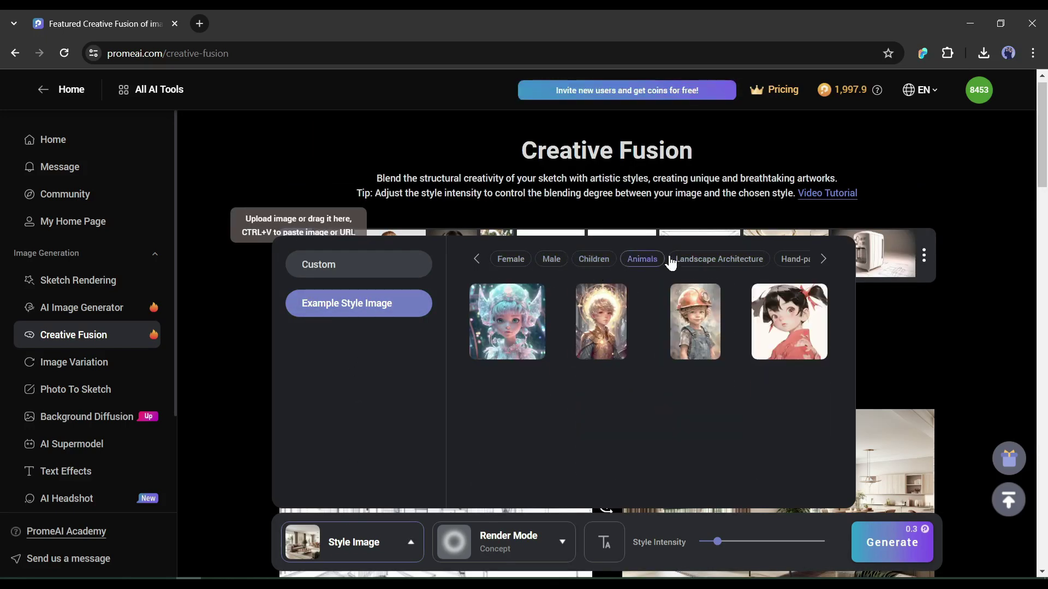
{"action": "left_click", "coordinate": [671, 262]}
{"action": "left_click", "coordinate": [823, 259]}
{"action": "scroll", "coordinate": [600, 382], "scroll_direction": "down", "scroll_amount": 1}
{"action": "left_click", "coordinate": [507, 357]}
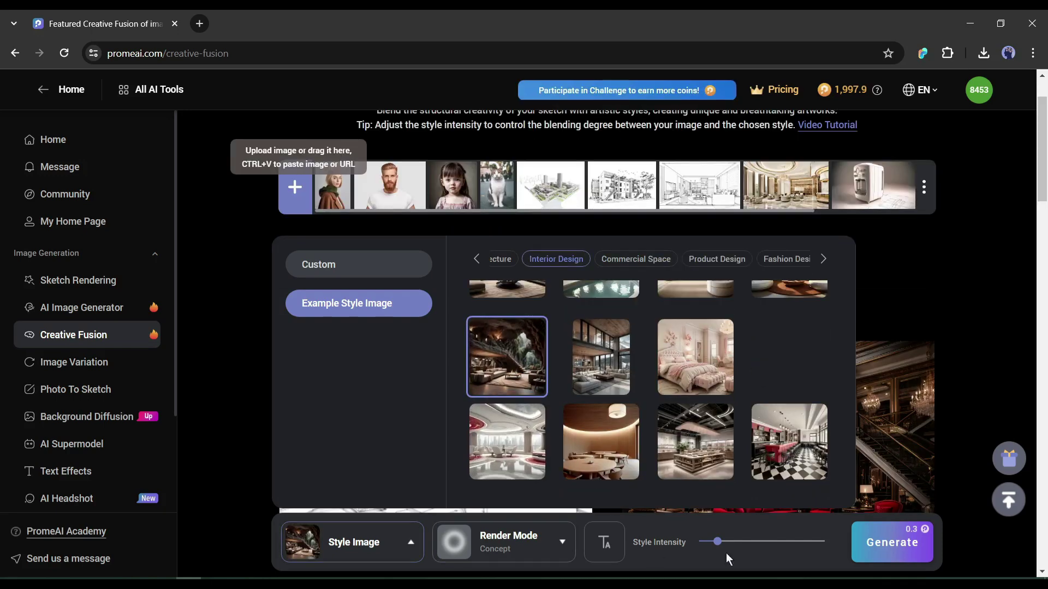
{"action": "scroll", "coordinate": [772, 421], "scroll_direction": "down", "scroll_amount": 1}
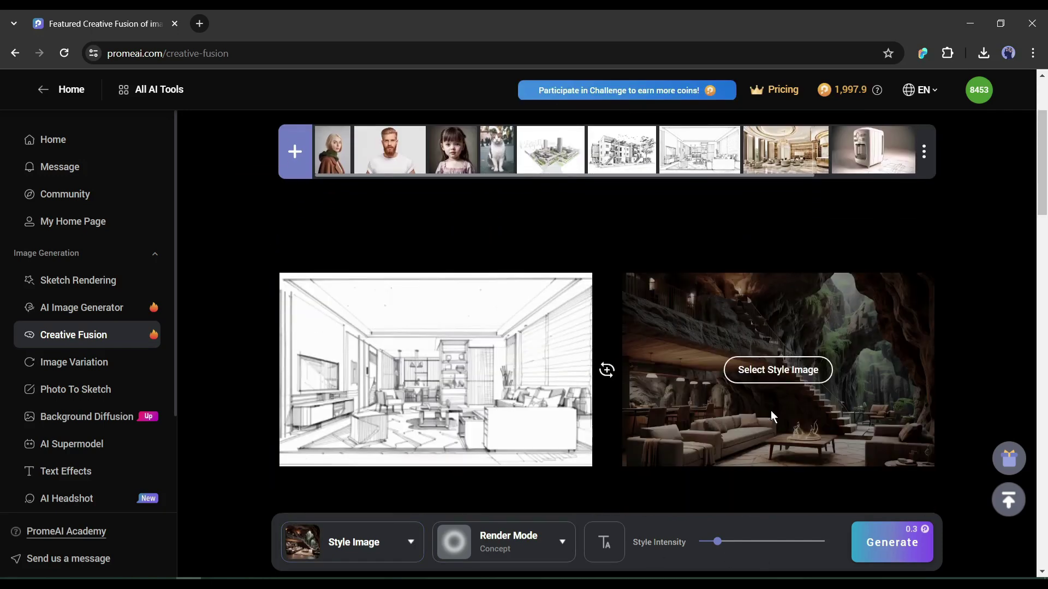
Switch render mode to Precise, raise Style Intensity to about 35, and generate the fused living-room renders
{"action": "left_click", "coordinate": [530, 533]}
{"action": "left_click", "coordinate": [437, 221]}
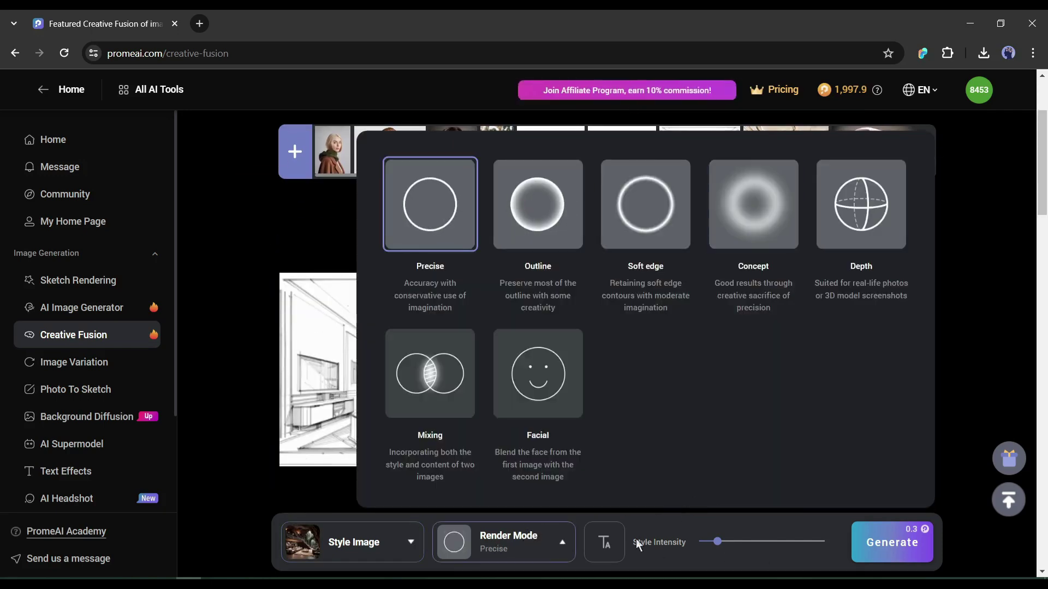
{"action": "left_click", "coordinate": [607, 542]}
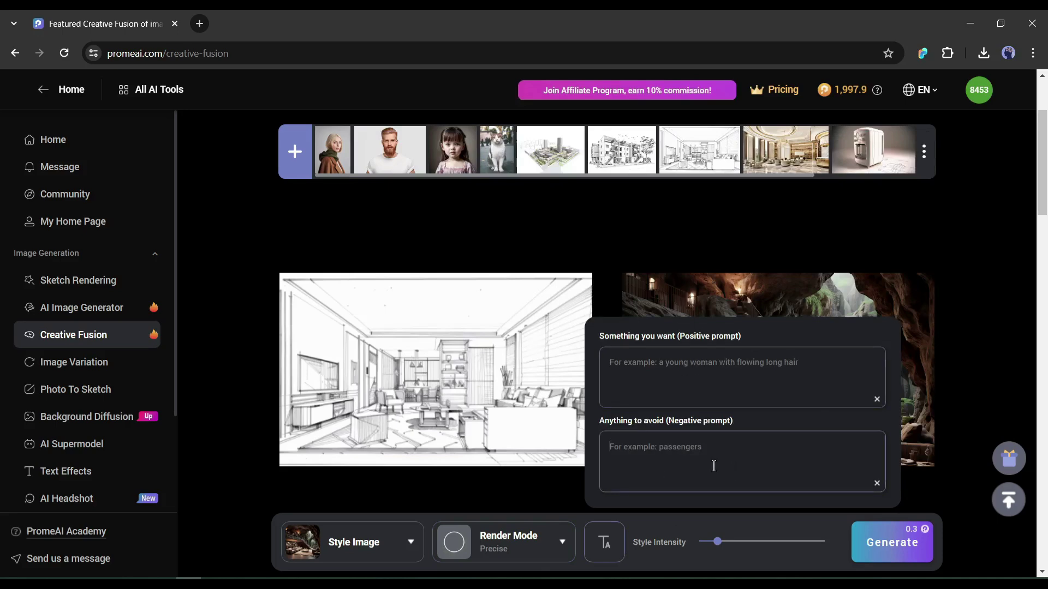
{"action": "left_click", "coordinate": [719, 543]}
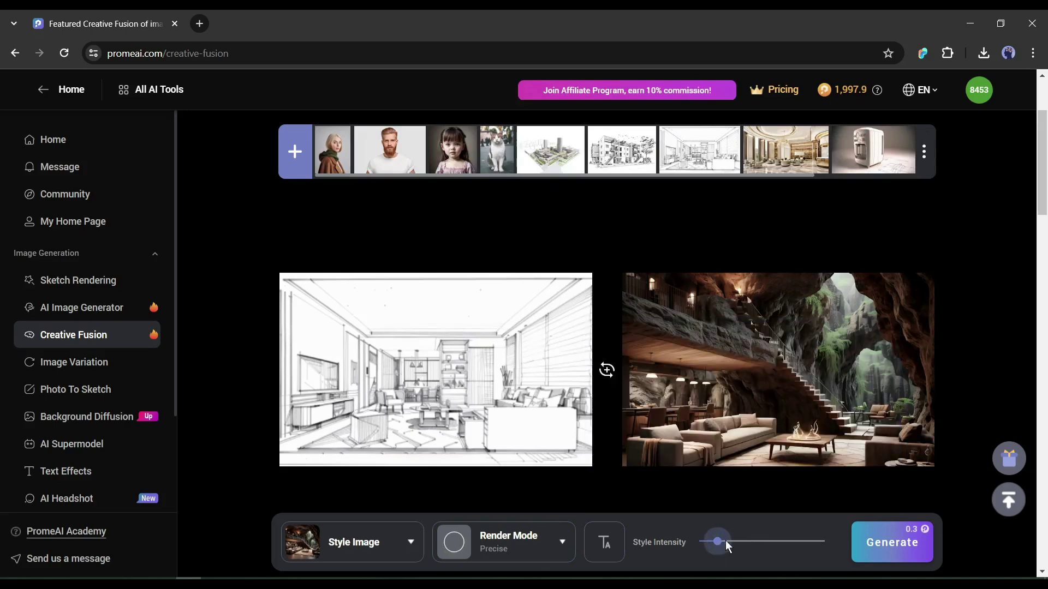
{"action": "left_click_drag", "start_coordinate": [726, 541], "coordinate": [747, 543]}
{"action": "left_click", "coordinate": [892, 543]}
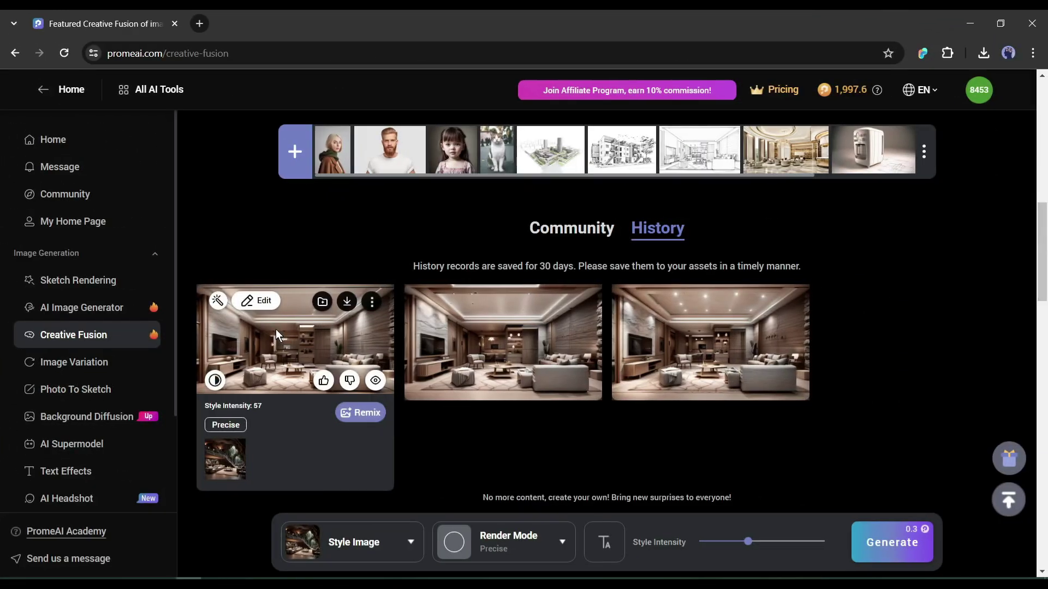
{"action": "left_click", "coordinate": [277, 329]}
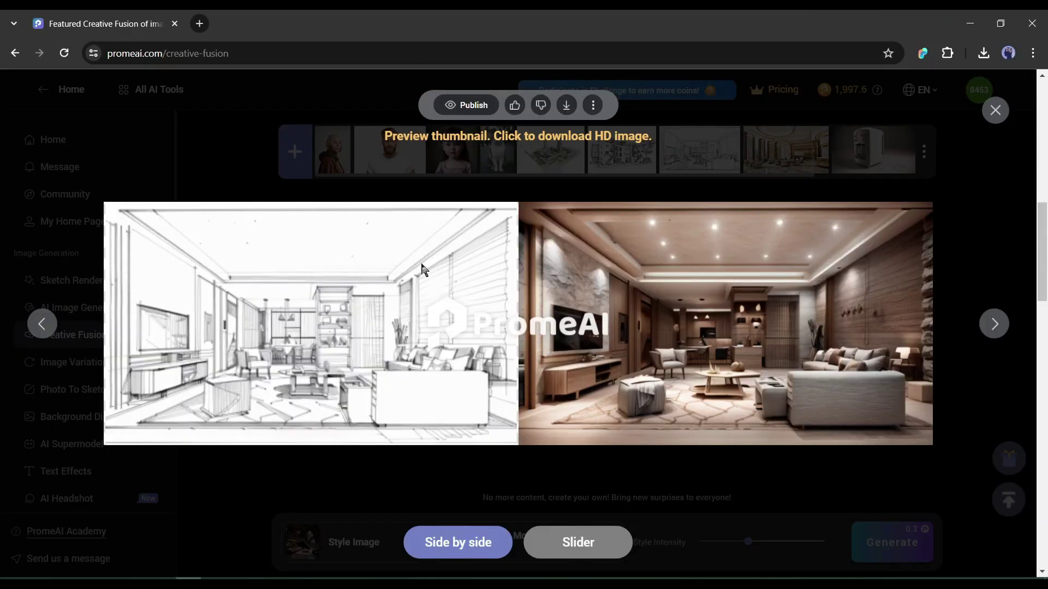
{"action": "left_click", "coordinate": [1002, 331]}
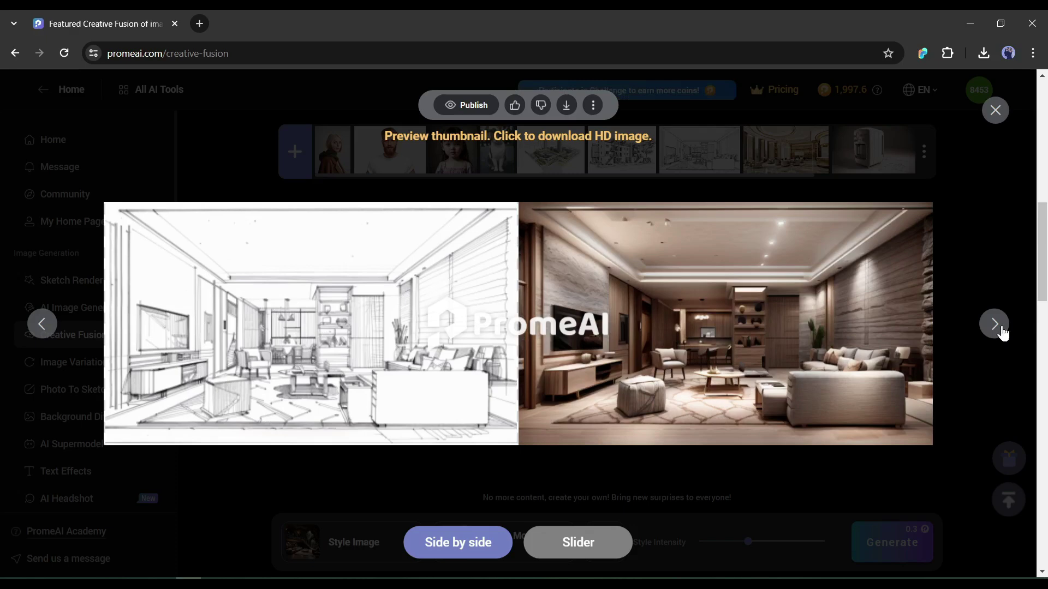
{"action": "left_click", "coordinate": [1002, 332]}
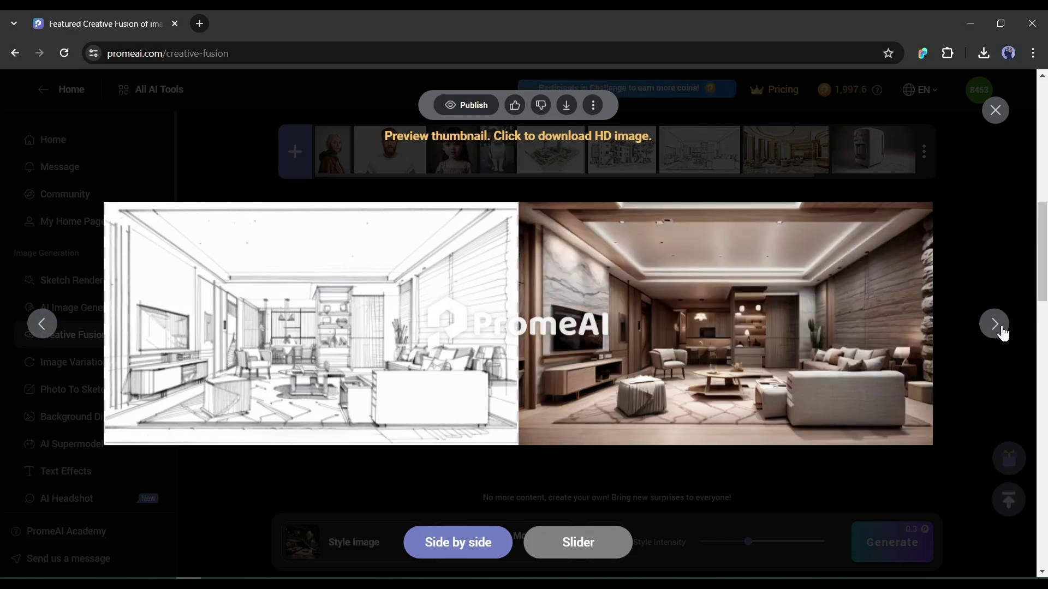
{"action": "left_click", "coordinate": [996, 112]}
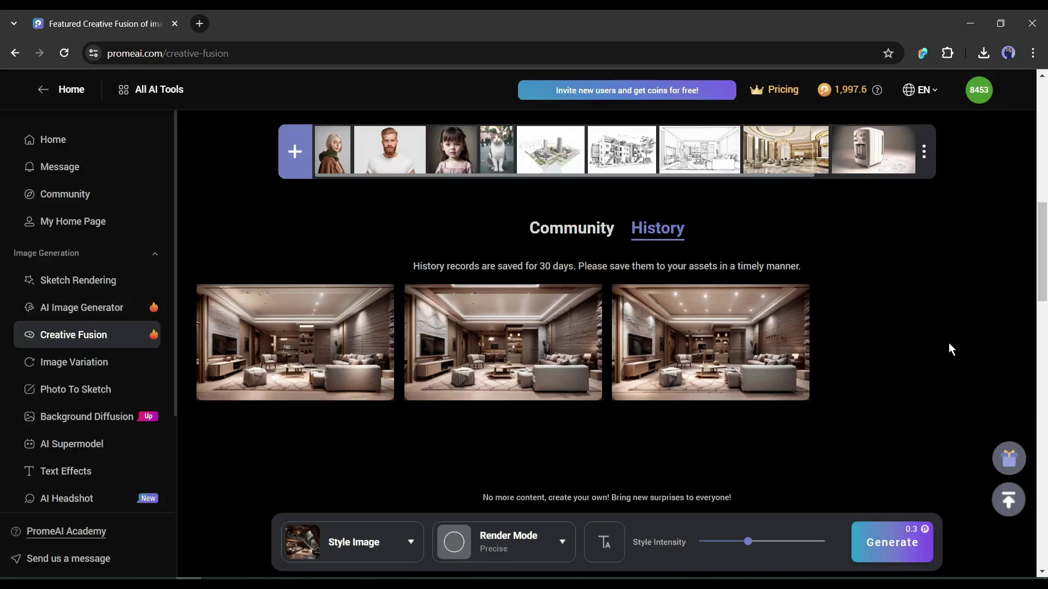
{"action": "mouse_move", "coordinate": [391, 387]}
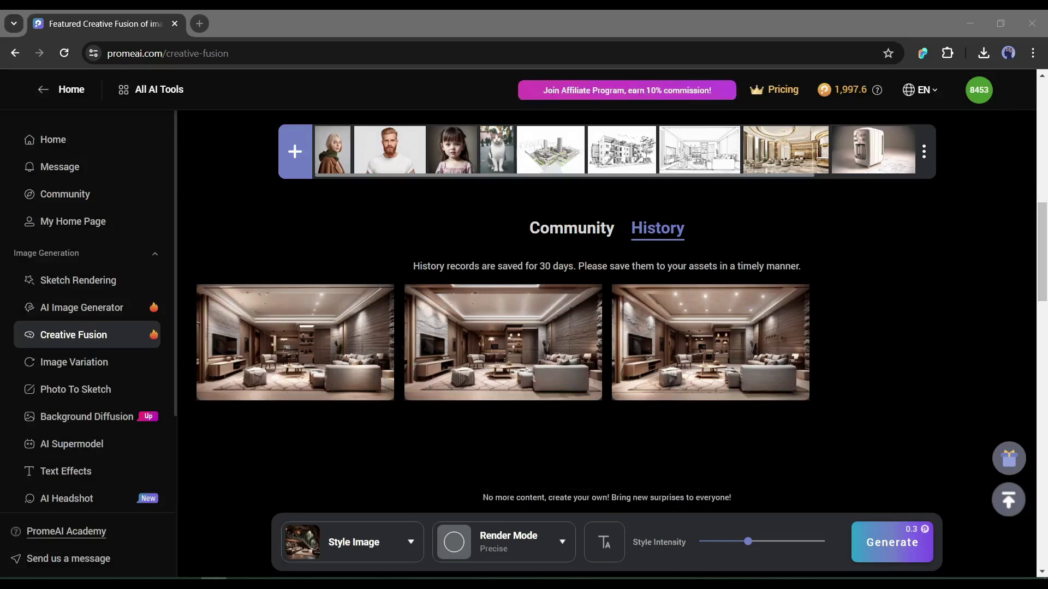
{"action": "scroll", "coordinate": [562, 211], "scroll_direction": "up", "scroll_amount": 5}
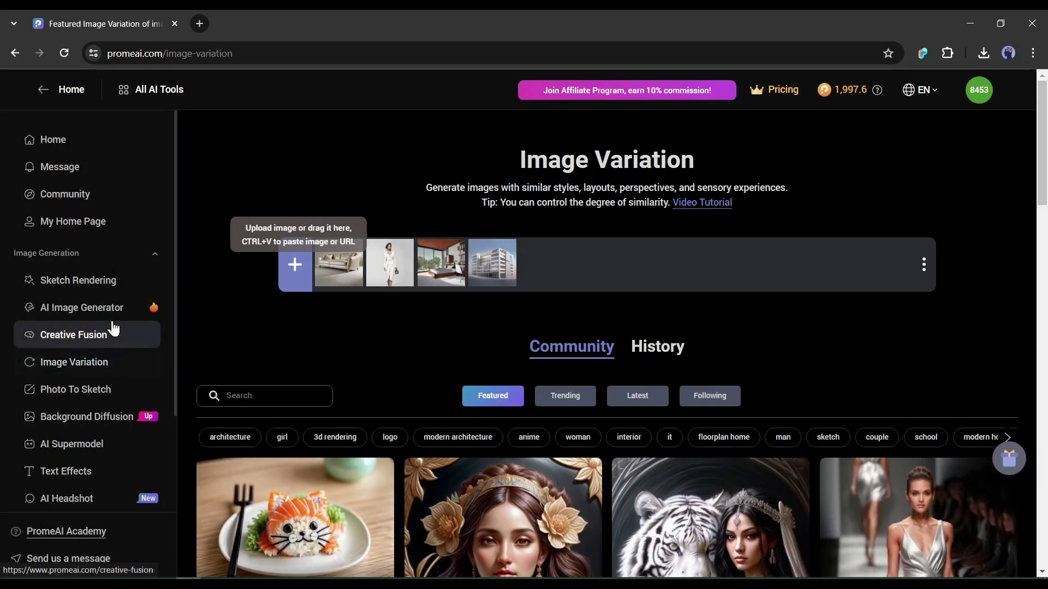
Browse community examples, then generate variations of the red-winged hooded figure at Variation 63
{"action": "scroll", "coordinate": [366, 334], "scroll_direction": "down", "scroll_amount": 4}
{"action": "left_click", "coordinate": [365, 338]}
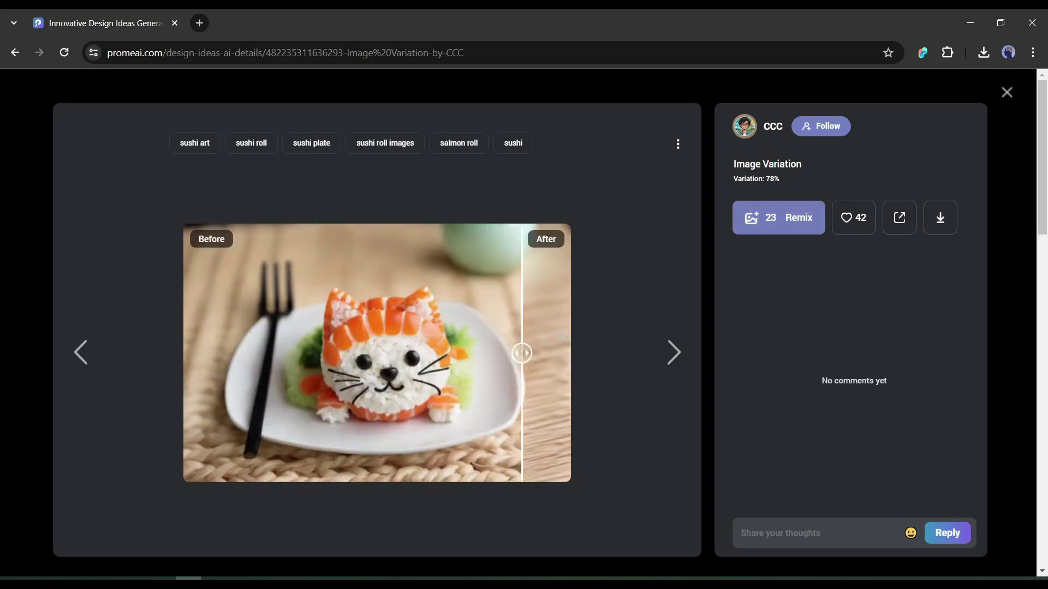
{"action": "left_click", "coordinate": [674, 365]}
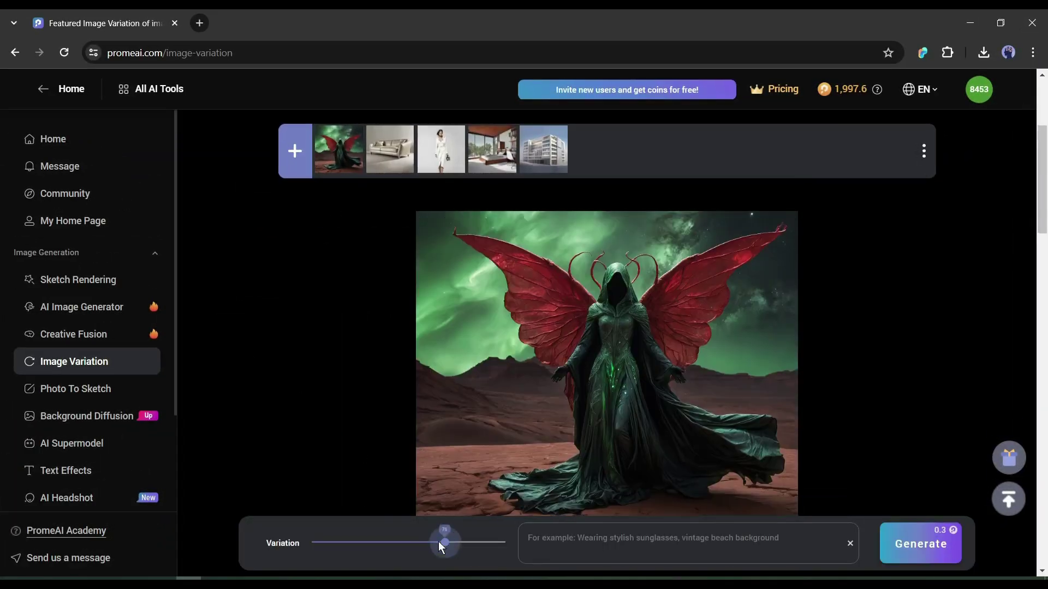
{"action": "left_click", "coordinate": [688, 545]}
{"action": "left_click", "coordinate": [913, 553]}
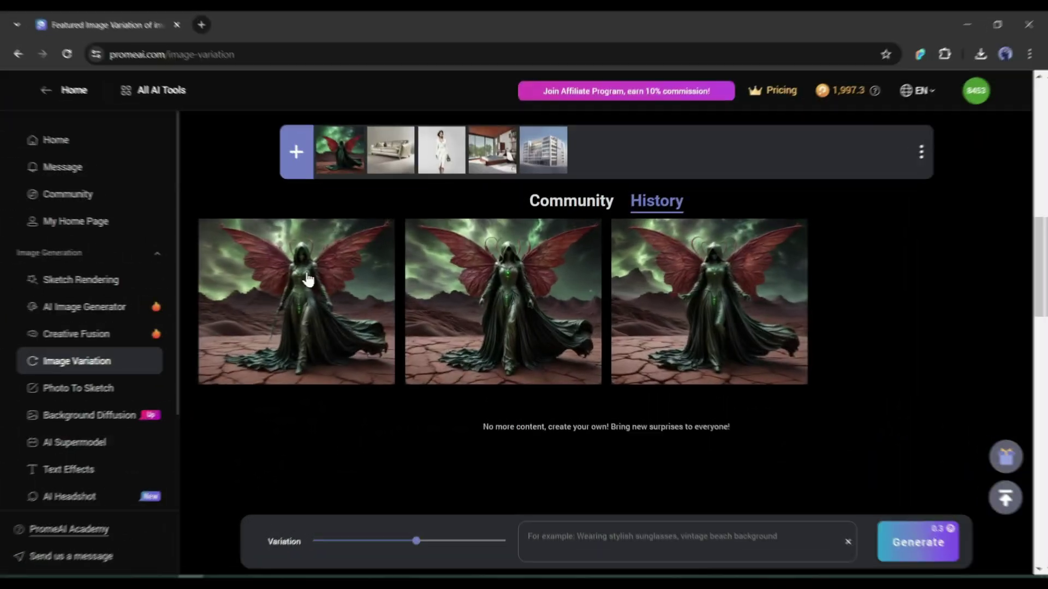
Preview the three winged-figure variations one after another, then close the preview
{"action": "left_click", "coordinate": [313, 264]}
{"action": "left_click", "coordinate": [1005, 328]}
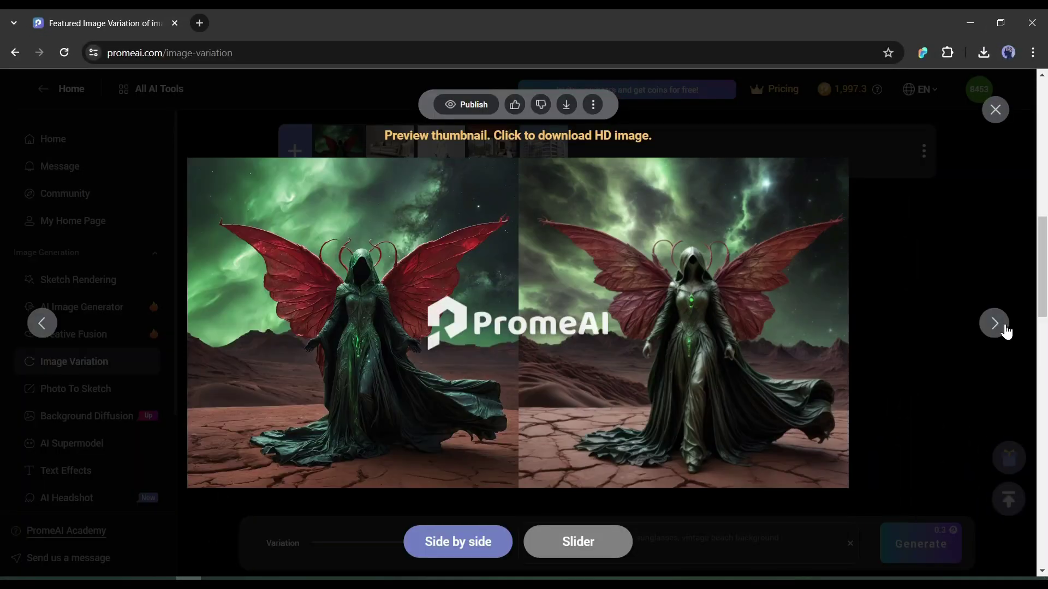
{"action": "left_click", "coordinate": [1006, 331]}
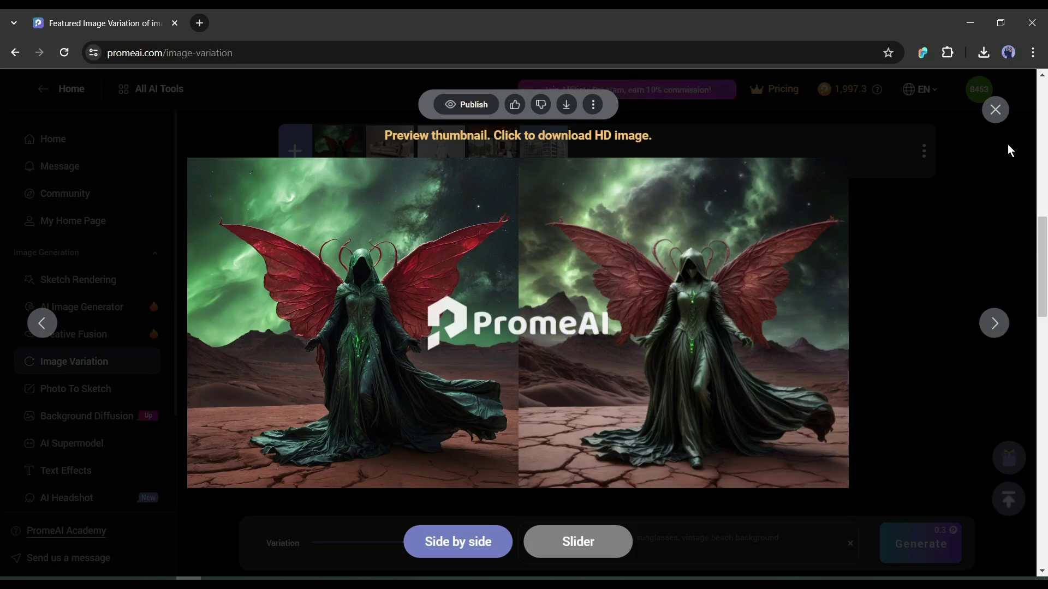
{"action": "left_click", "coordinate": [995, 109]}
{"action": "scroll", "coordinate": [467, 335], "scroll_direction": "up", "scroll_amount": 5}
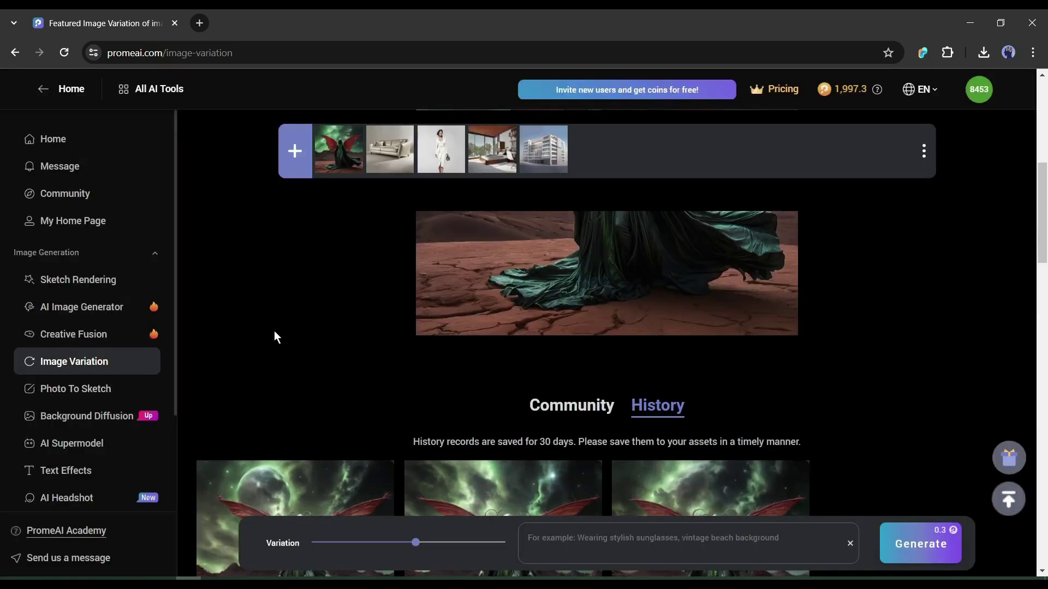
In Photo To Sketch, load the living-room photo and choose the Design Sketch Fine Line Art style
{"action": "left_click", "coordinate": [116, 392]}
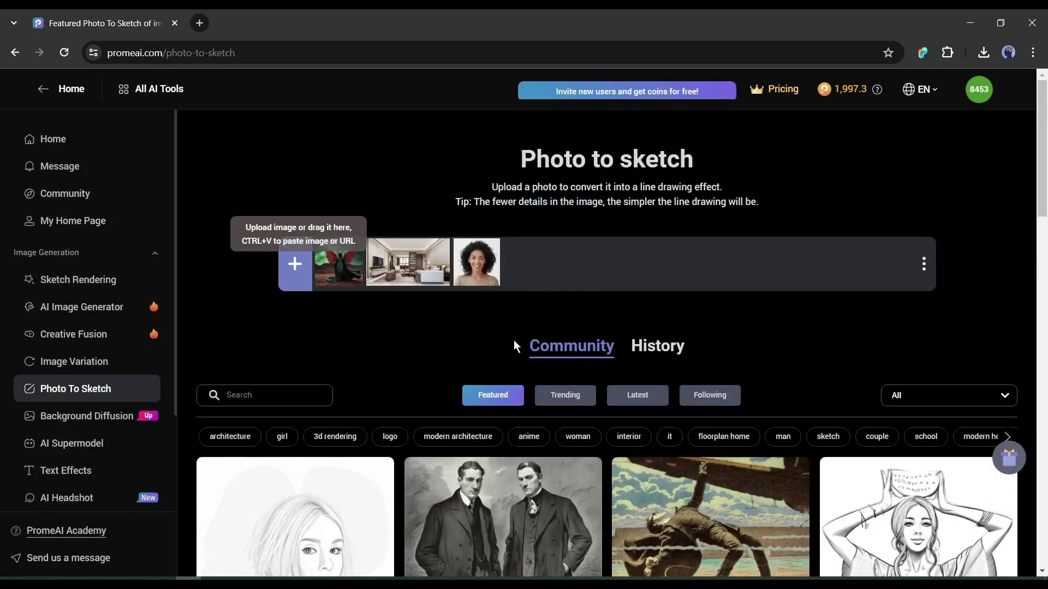
{"action": "left_click", "coordinate": [399, 275]}
{"action": "left_click", "coordinate": [385, 555]}
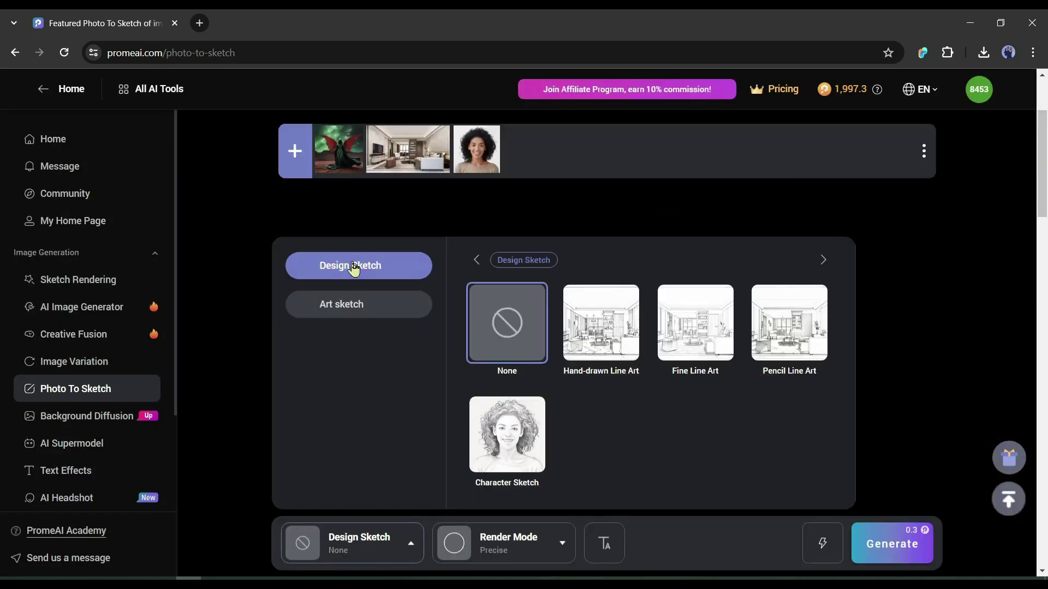
{"action": "left_click", "coordinate": [351, 309]}
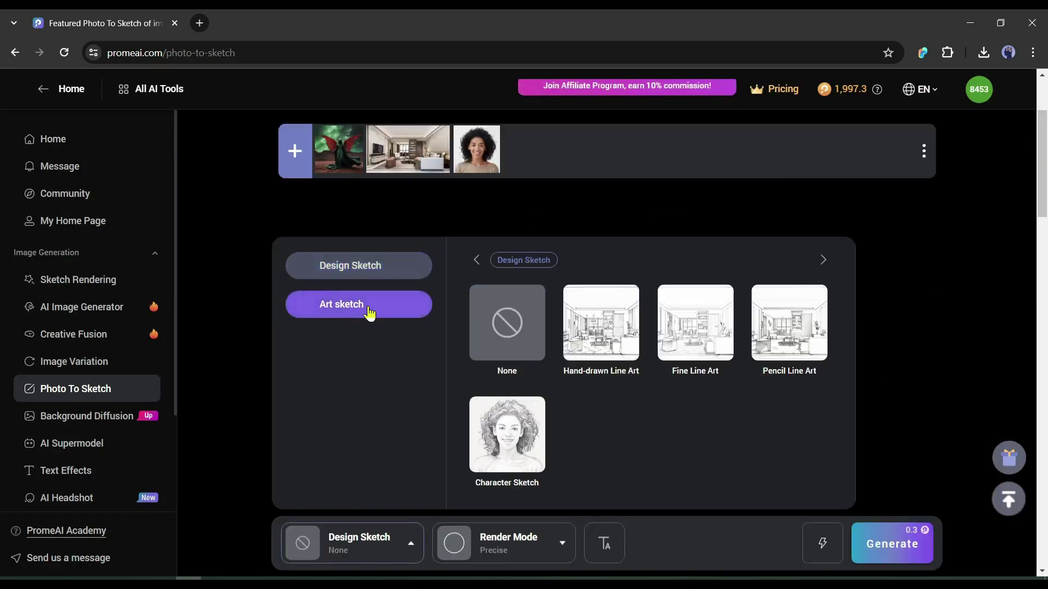
{"action": "left_click", "coordinate": [352, 273]}
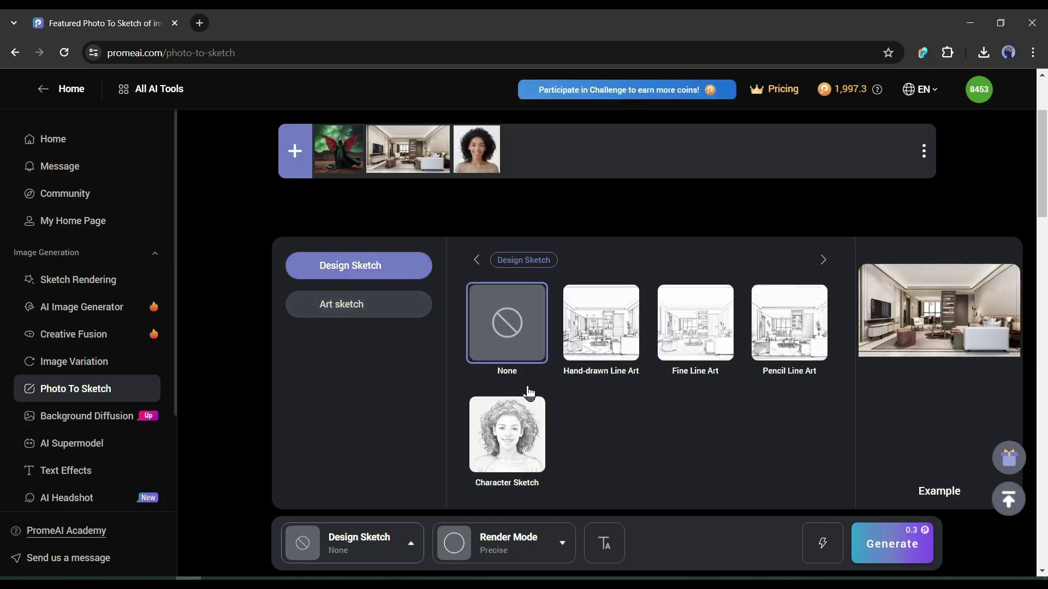
{"action": "left_click", "coordinate": [384, 319]}
{"action": "scroll", "coordinate": [363, 313], "scroll_direction": "down", "scroll_amount": 4}
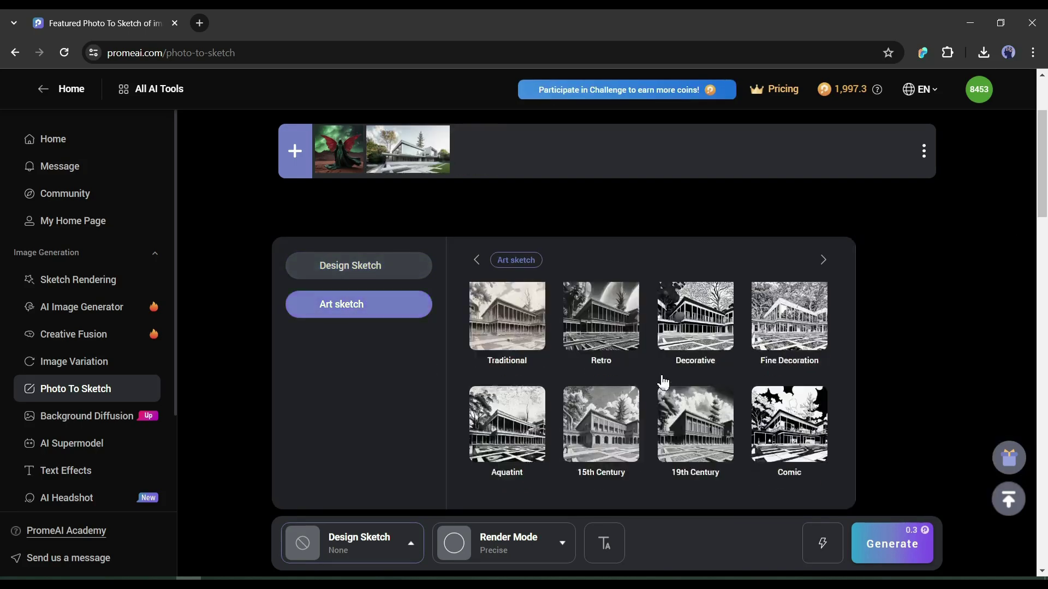
{"action": "scroll", "coordinate": [597, 355], "scroll_direction": "up", "scroll_amount": 5}
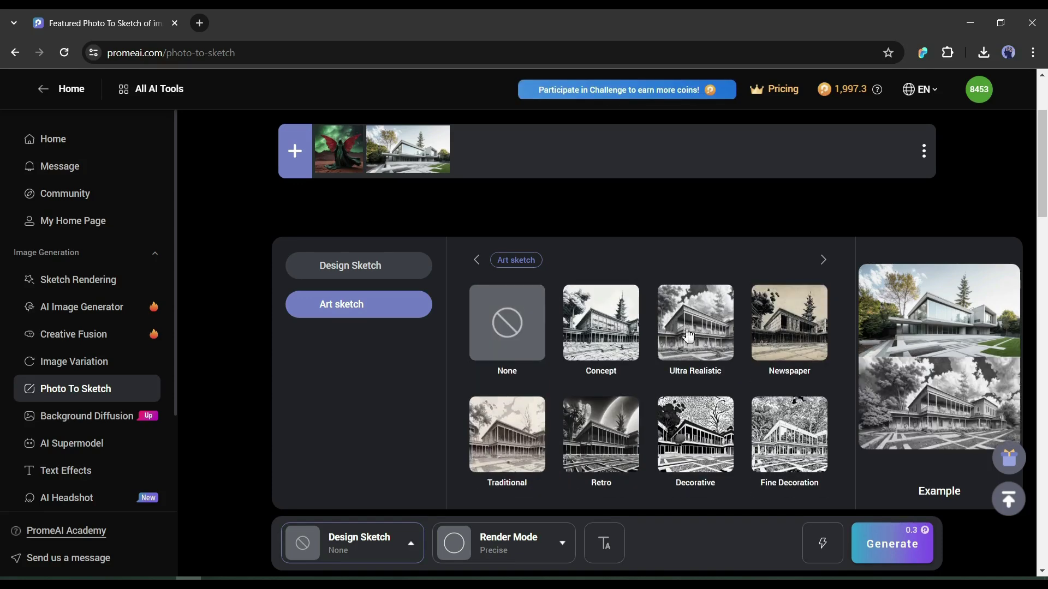
{"action": "left_click", "coordinate": [696, 325]}
Generate the Fine Line Art sketches and preview the first results beside the original photo
{"action": "left_click", "coordinate": [823, 543]}
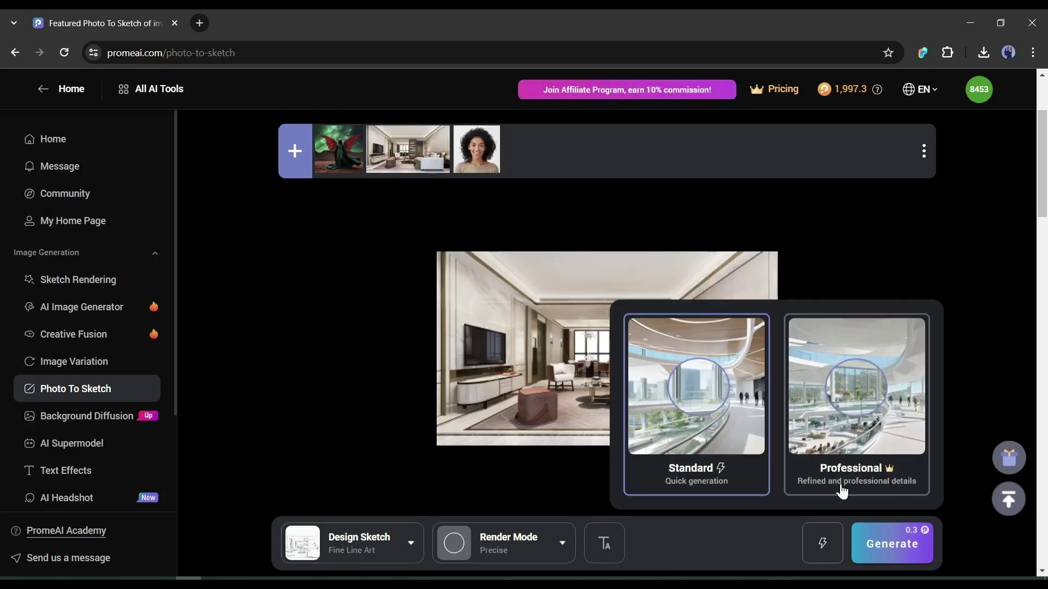
{"action": "left_click", "coordinate": [876, 545]}
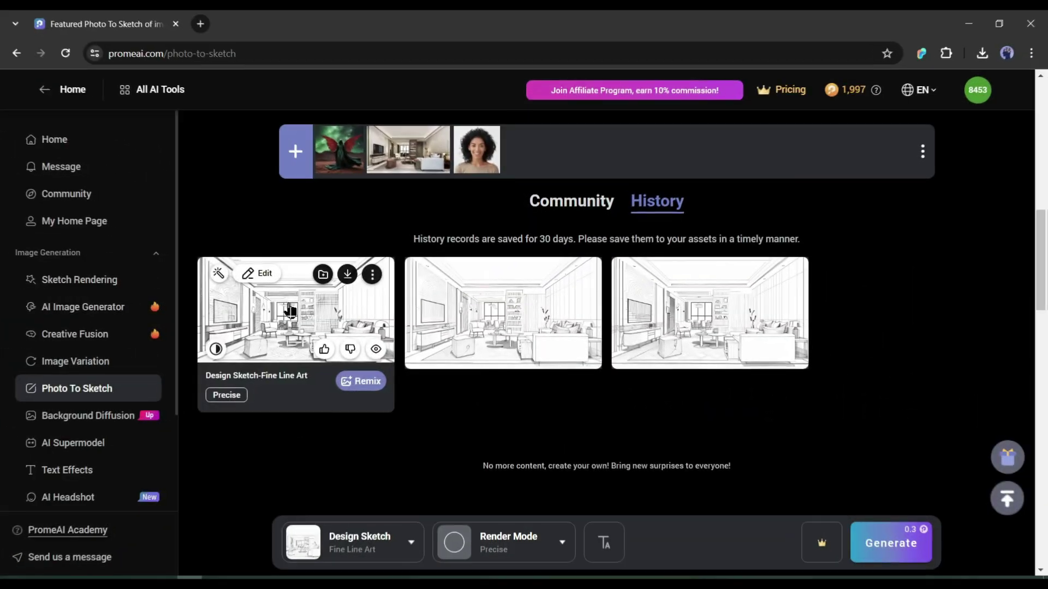
{"action": "left_click", "coordinate": [290, 311]}
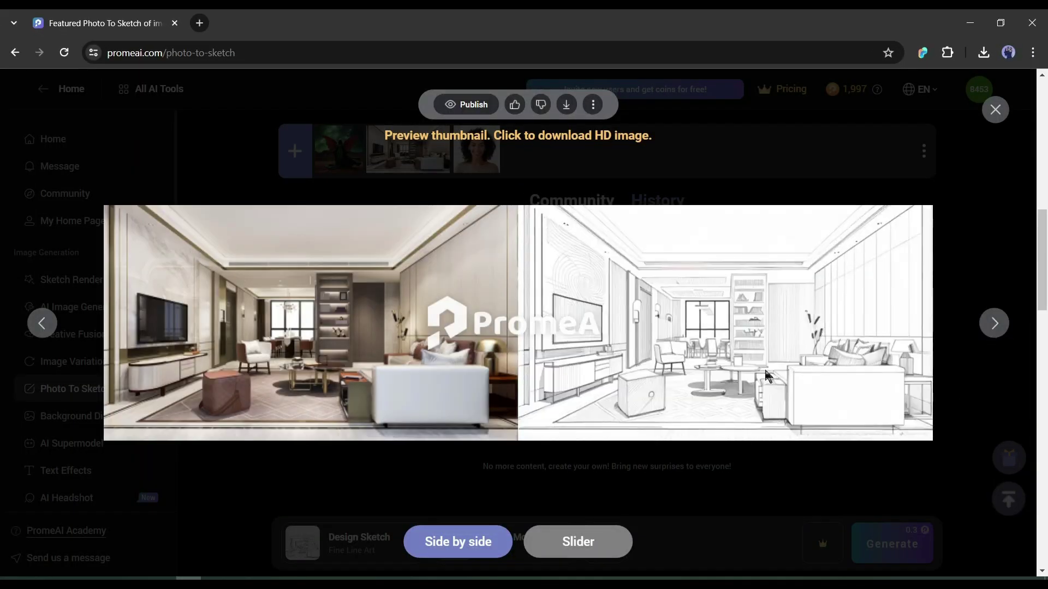
{"action": "left_click", "coordinate": [994, 324]}
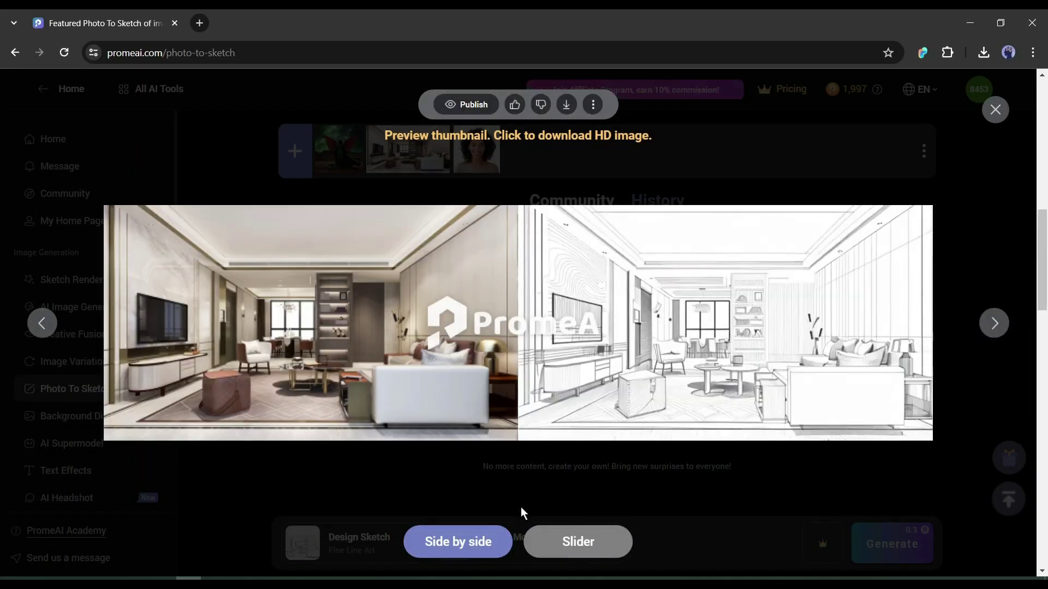
{"action": "left_click", "coordinate": [996, 110]}
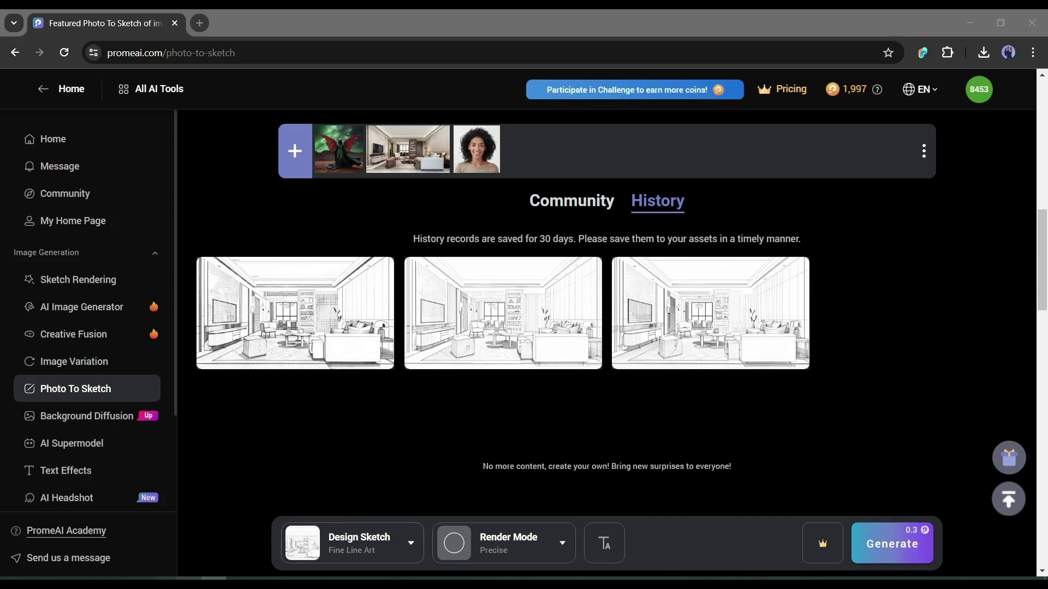
{"action": "left_click", "coordinate": [82, 426]}
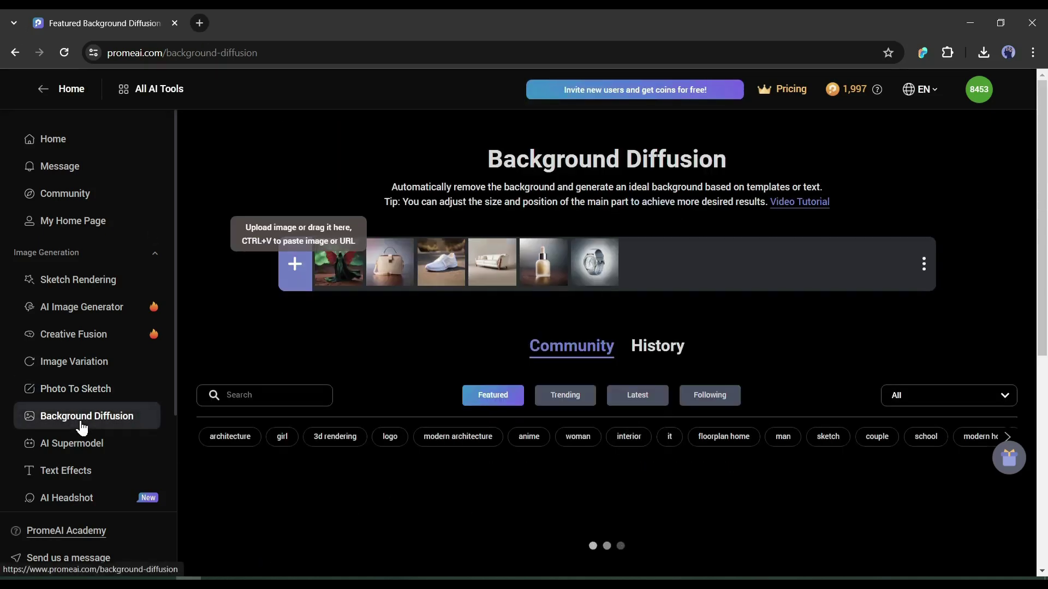
{"action": "scroll", "coordinate": [546, 414], "scroll_direction": "down", "scroll_amount": 3}
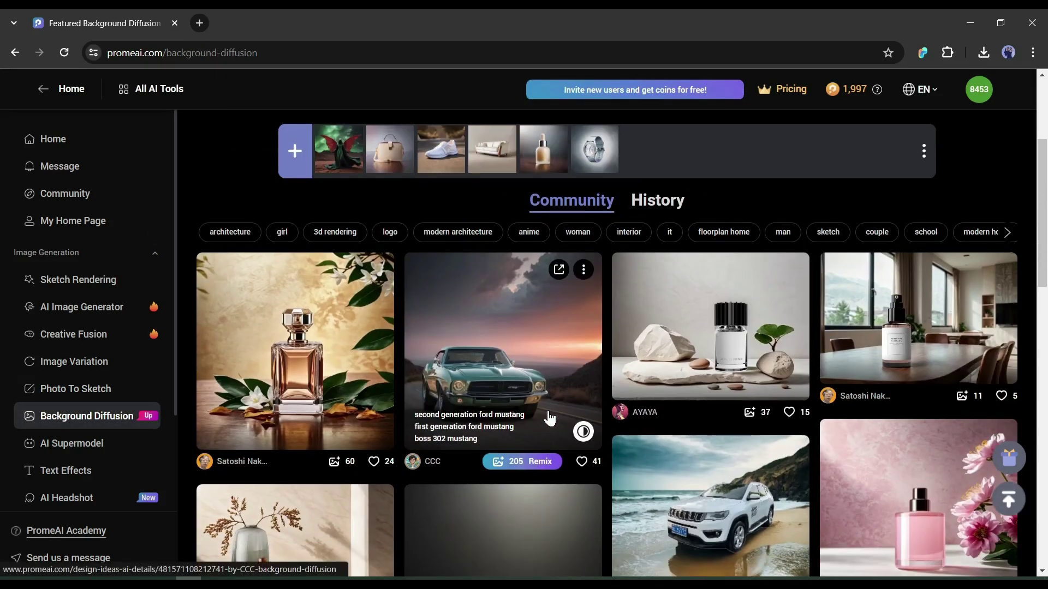
{"action": "scroll", "coordinate": [693, 492], "scroll_direction": "down", "scroll_amount": 3}
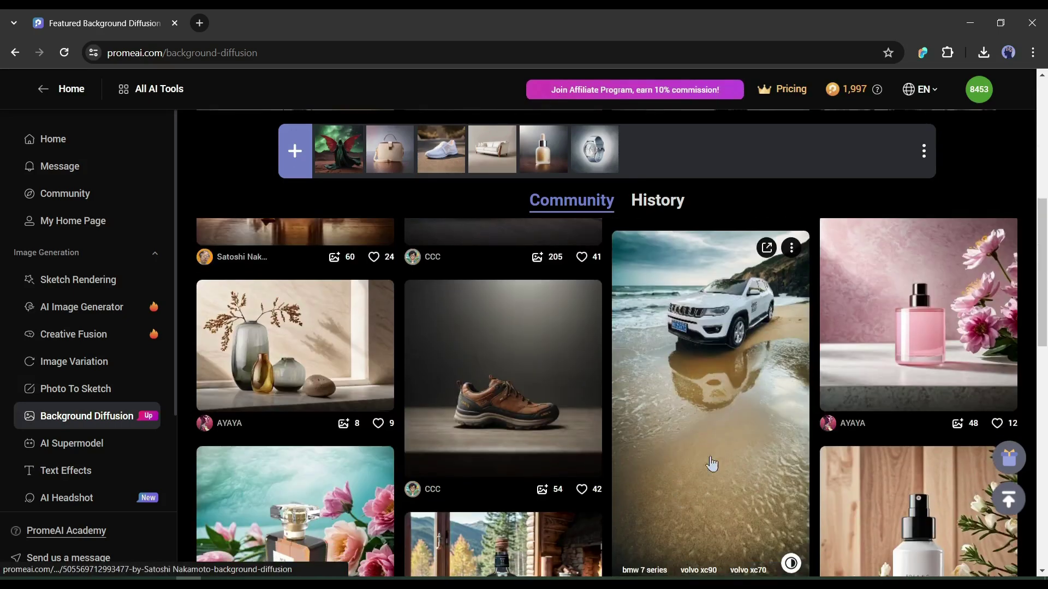
{"action": "scroll", "coordinate": [532, 396], "scroll_direction": "down", "scroll_amount": 7}
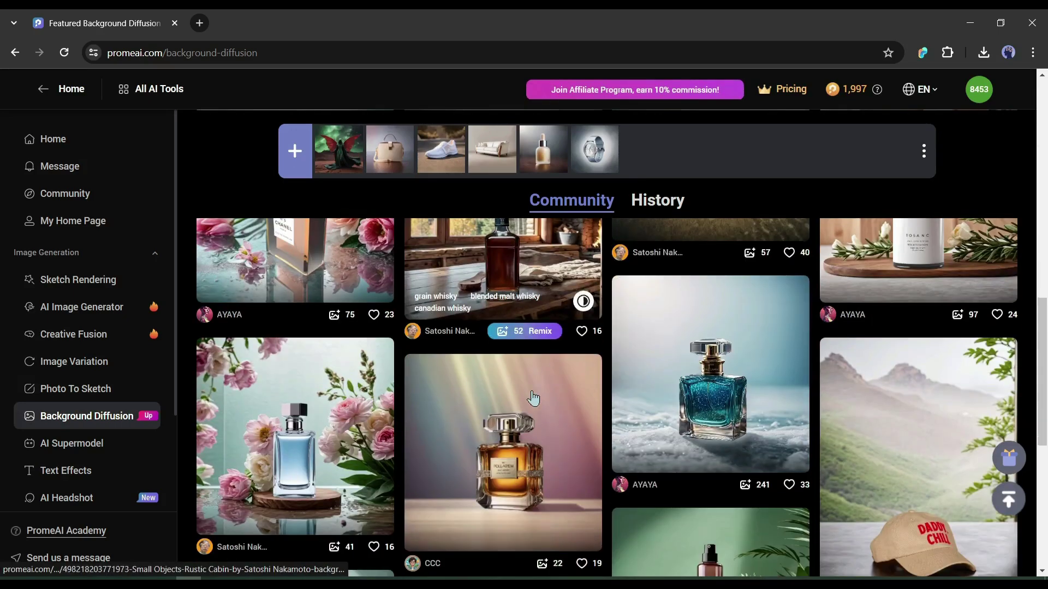
{"action": "mouse_move", "coordinate": [500, 428]}
{"action": "scroll", "coordinate": [534, 467], "scroll_direction": "down", "scroll_amount": 8}
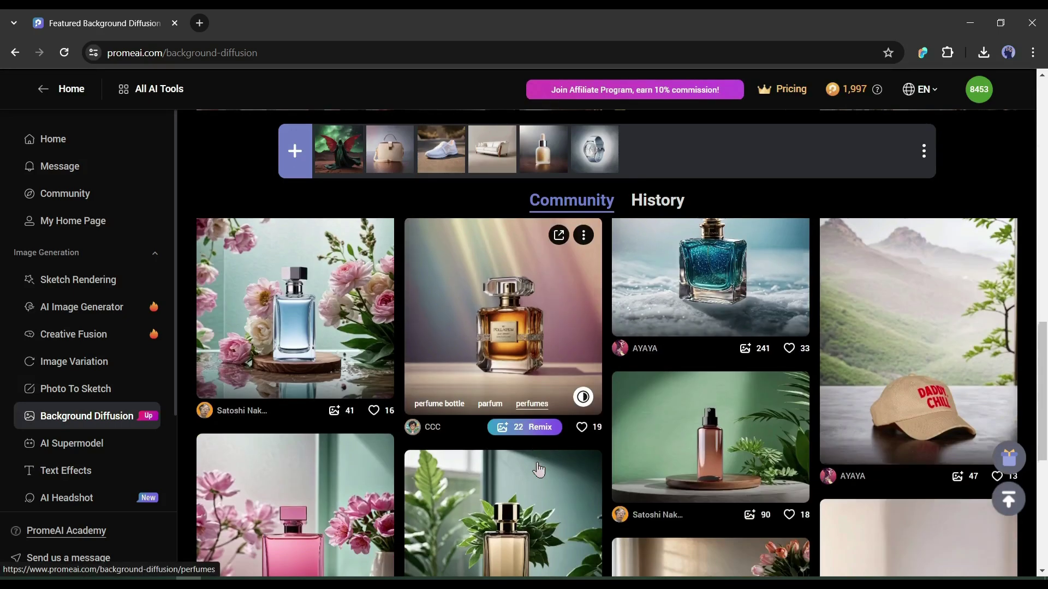
{"action": "scroll", "coordinate": [534, 476], "scroll_direction": "down", "scroll_amount": 7}
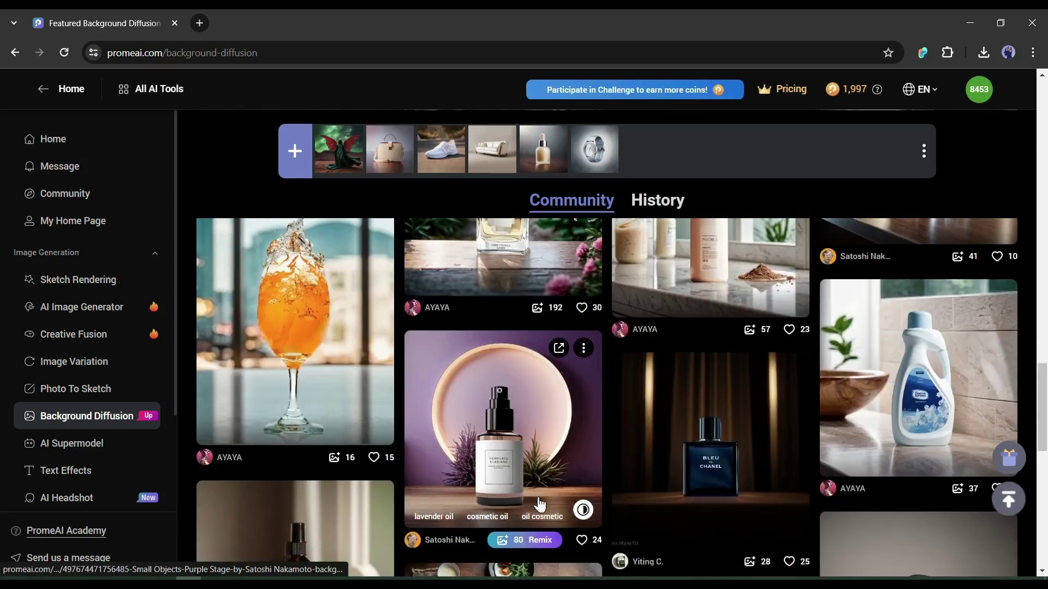
{"action": "scroll", "coordinate": [539, 504], "scroll_direction": "down", "scroll_amount": 7}
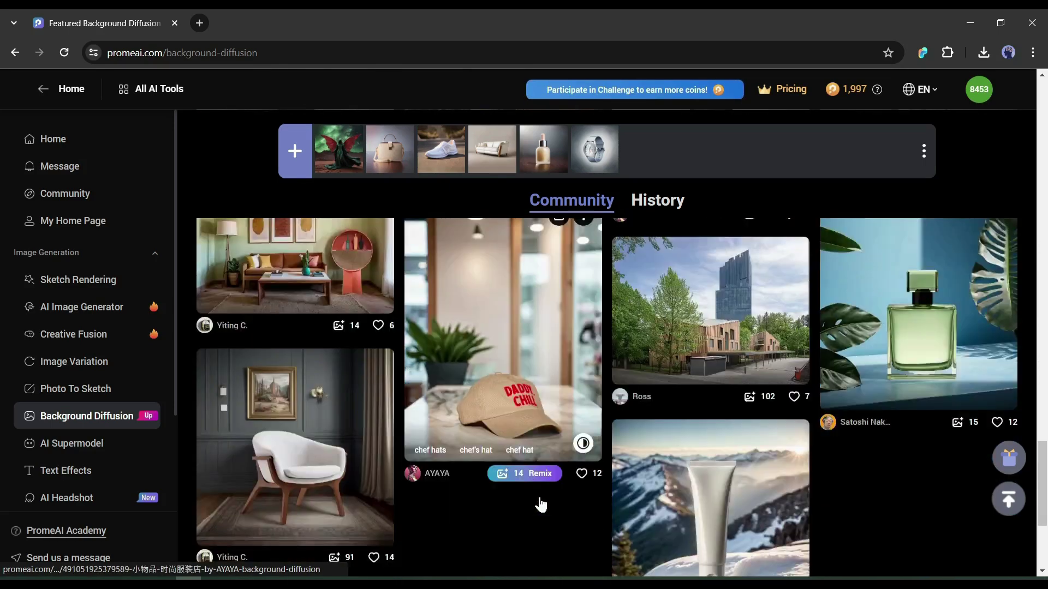
{"action": "scroll", "coordinate": [539, 504], "scroll_direction": "down", "scroll_amount": 3}
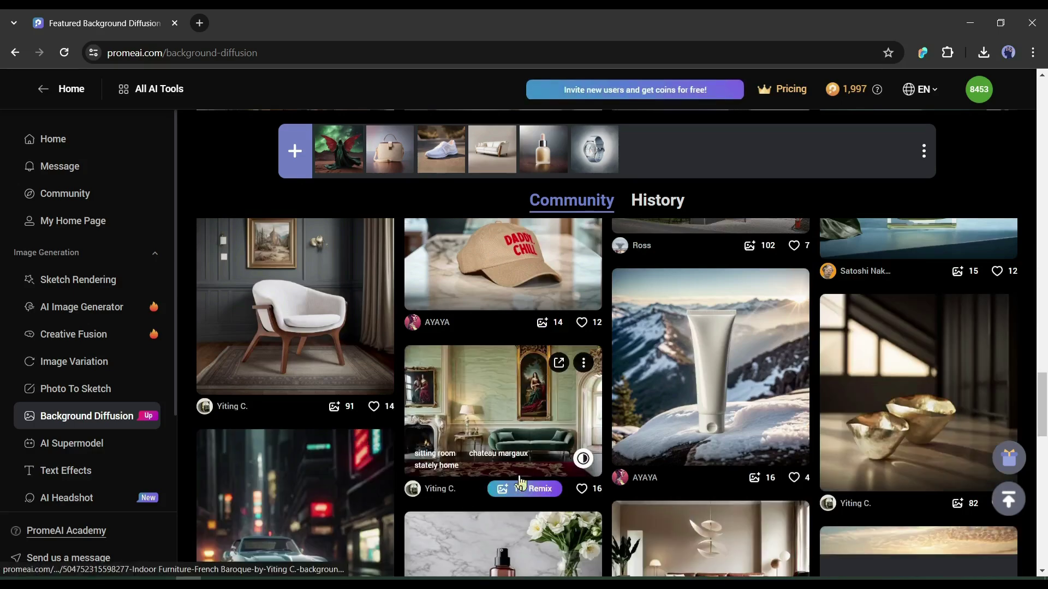
{"action": "scroll", "coordinate": [520, 482], "scroll_direction": "down", "scroll_amount": 5}
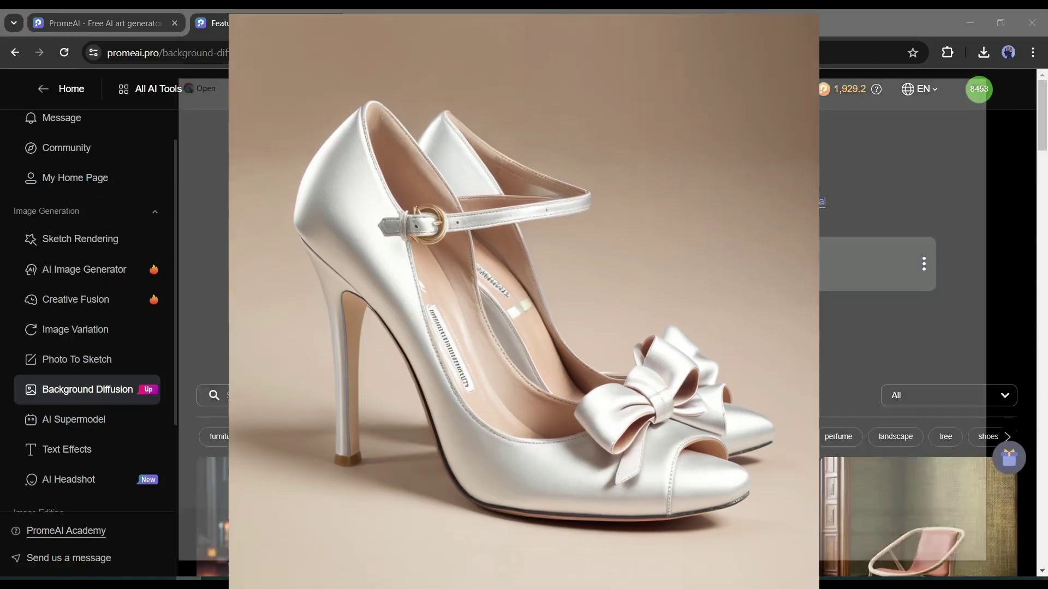
Load the white high-heel shoe, try Manual and Auto Selection, and bring up the Pure Color background choices
{"action": "key", "text": "Escape"}
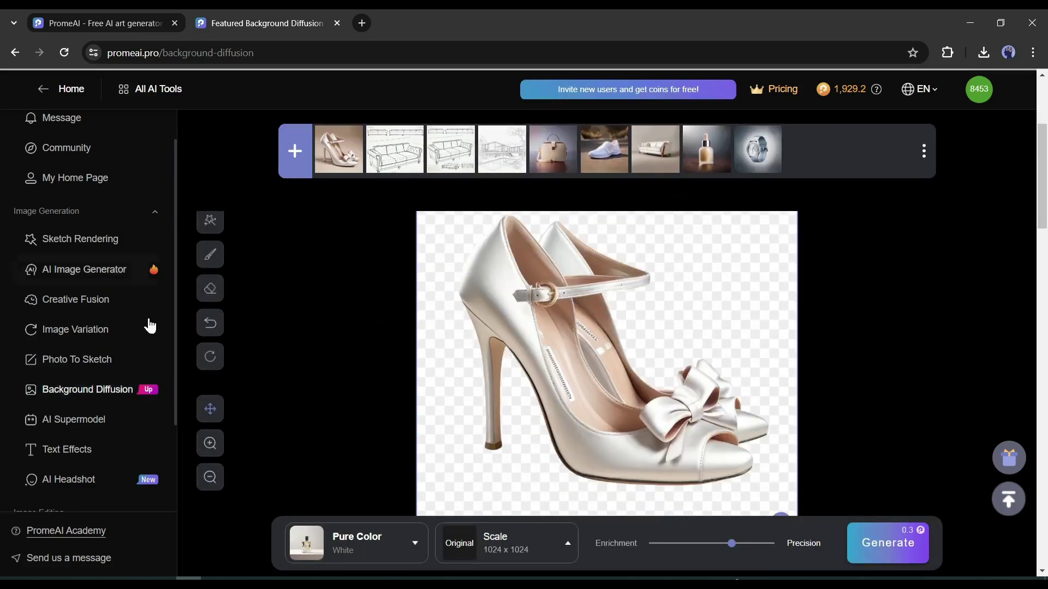
{"action": "left_click", "coordinate": [208, 396]}
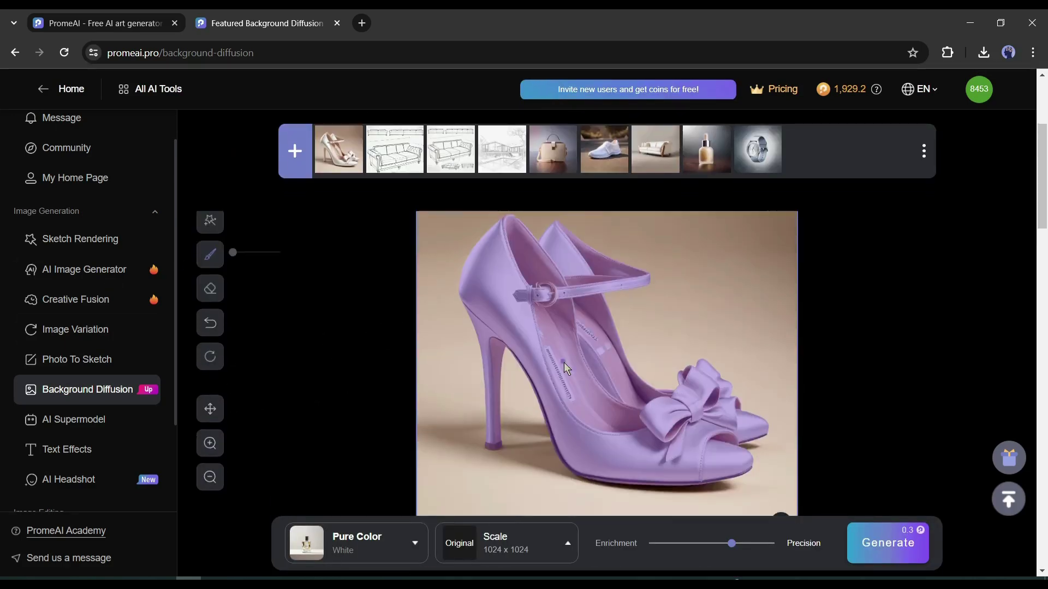
{"action": "left_click", "coordinate": [210, 221]}
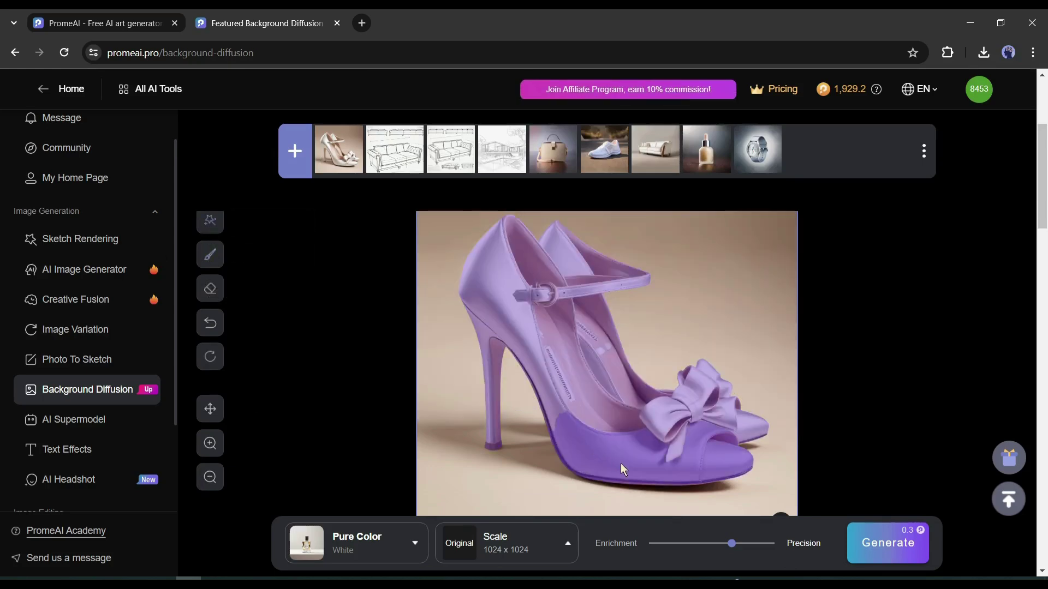
{"action": "left_click", "coordinate": [572, 369]}
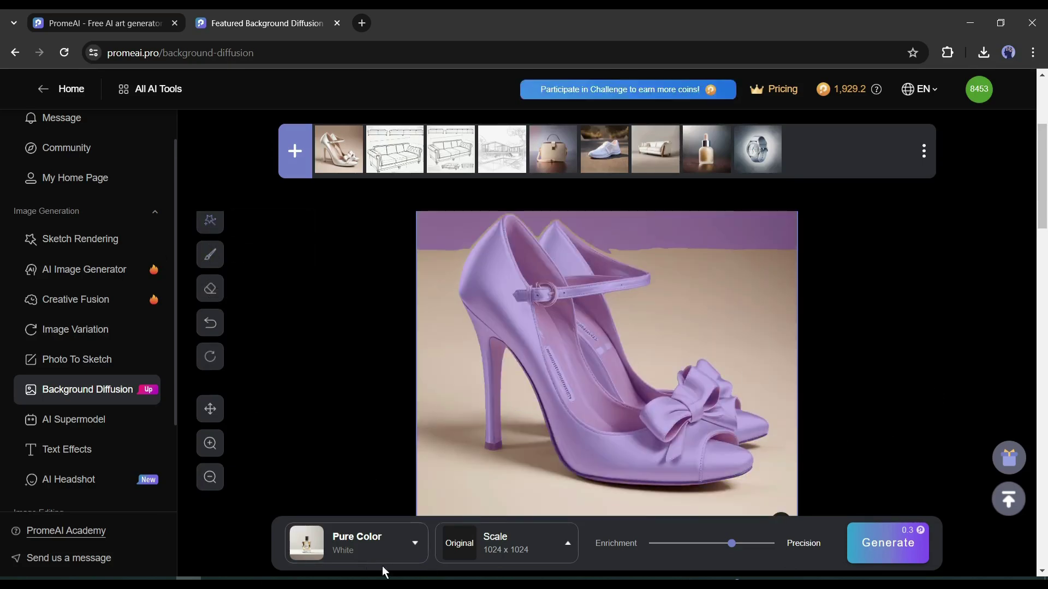
{"action": "left_click", "coordinate": [376, 547]}
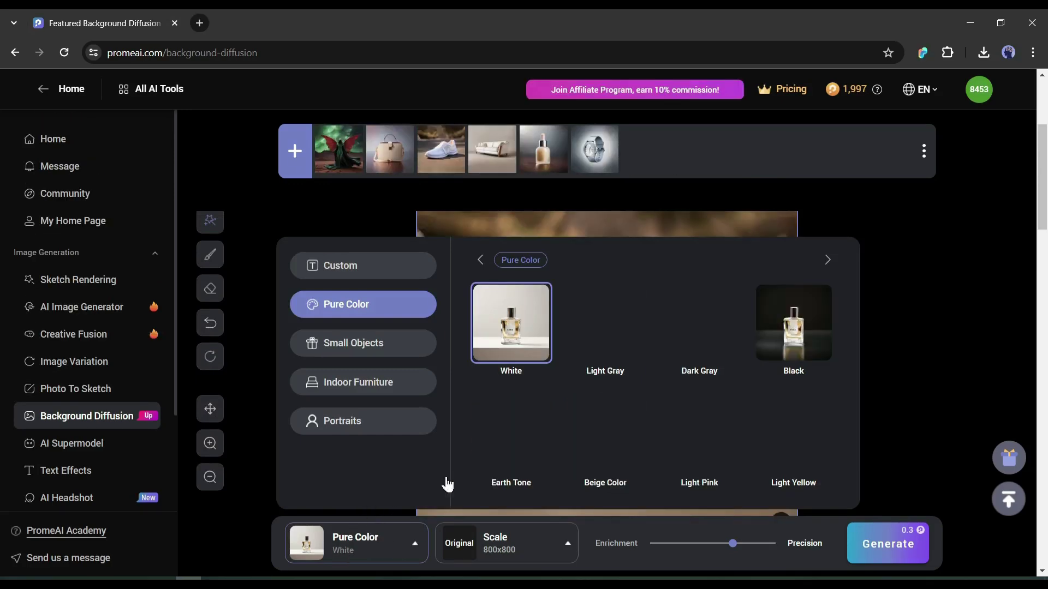
Browse the Pure Color and Small Objects outdoor background presets, trying the Canyon preset
{"action": "left_click", "coordinate": [340, 272]}
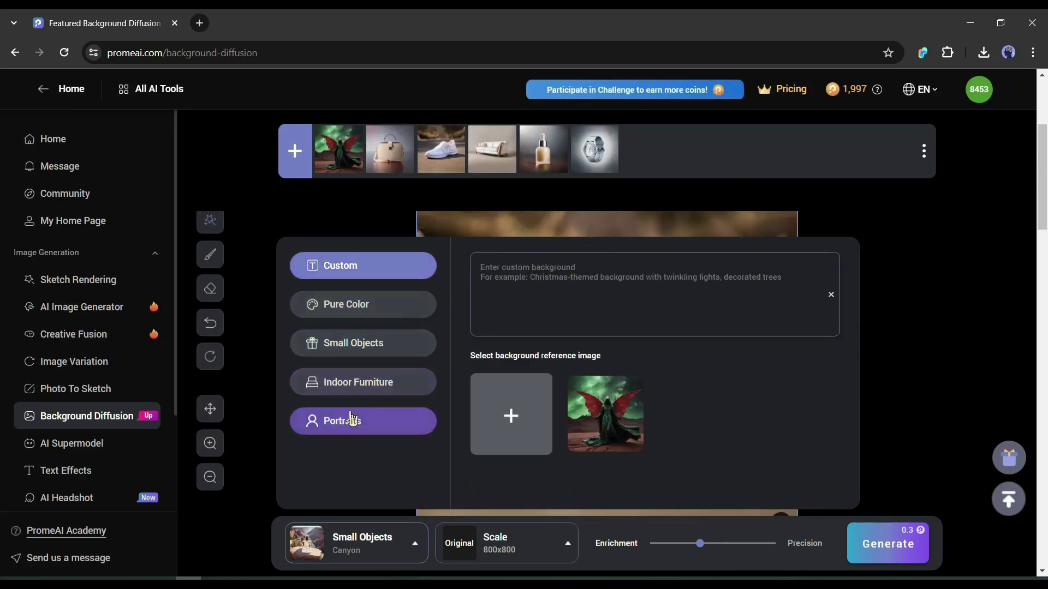
{"action": "left_click", "coordinate": [363, 304]}
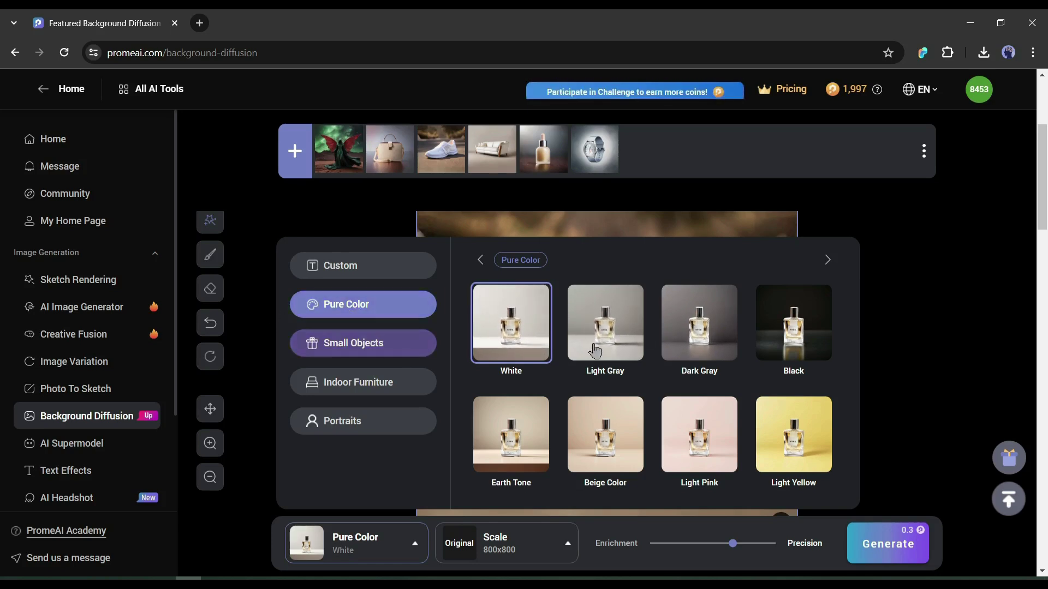
{"action": "scroll", "coordinate": [602, 380], "scroll_direction": "down", "scroll_amount": 2}
{"action": "scroll", "coordinate": [602, 387], "scroll_direction": "up", "scroll_amount": 2}
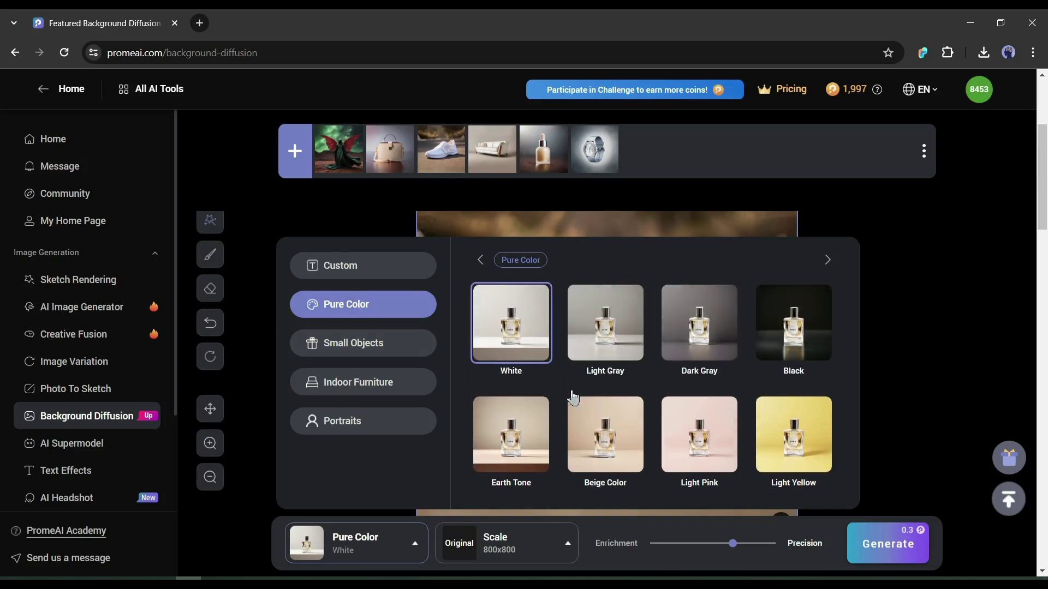
{"action": "left_click", "coordinate": [382, 356]}
{"action": "scroll", "coordinate": [763, 423], "scroll_direction": "down", "scroll_amount": 10}
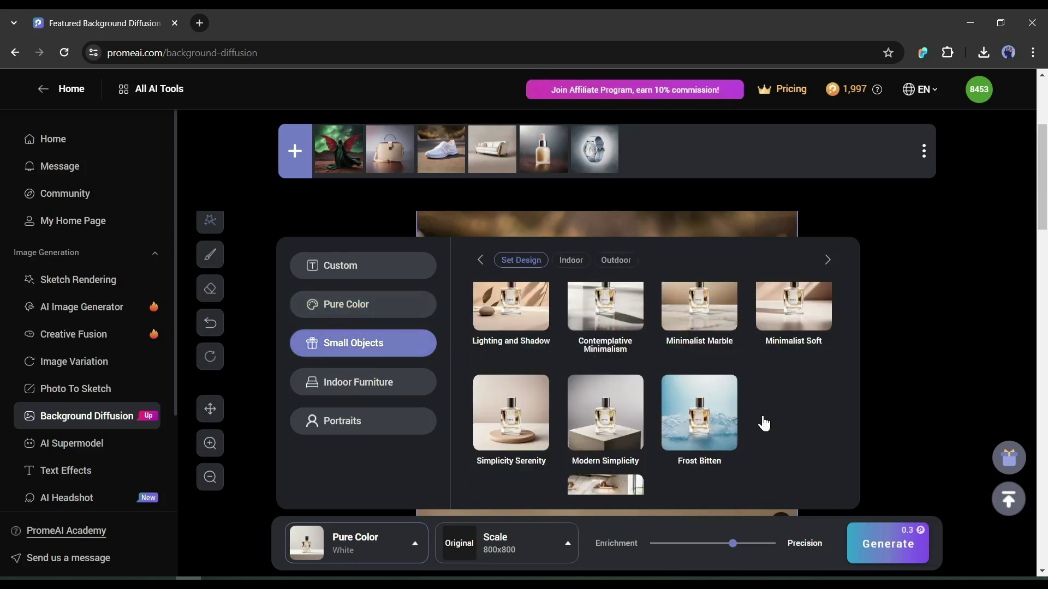
{"action": "scroll", "coordinate": [767, 422], "scroll_direction": "down", "scroll_amount": 3}
{"action": "left_click", "coordinate": [616, 260]}
{"action": "left_click", "coordinate": [701, 339]}
Look through the Indoor Furniture and Portraits presets, then return to Small Objects for Snow Mountains
{"action": "left_click", "coordinate": [403, 386]}
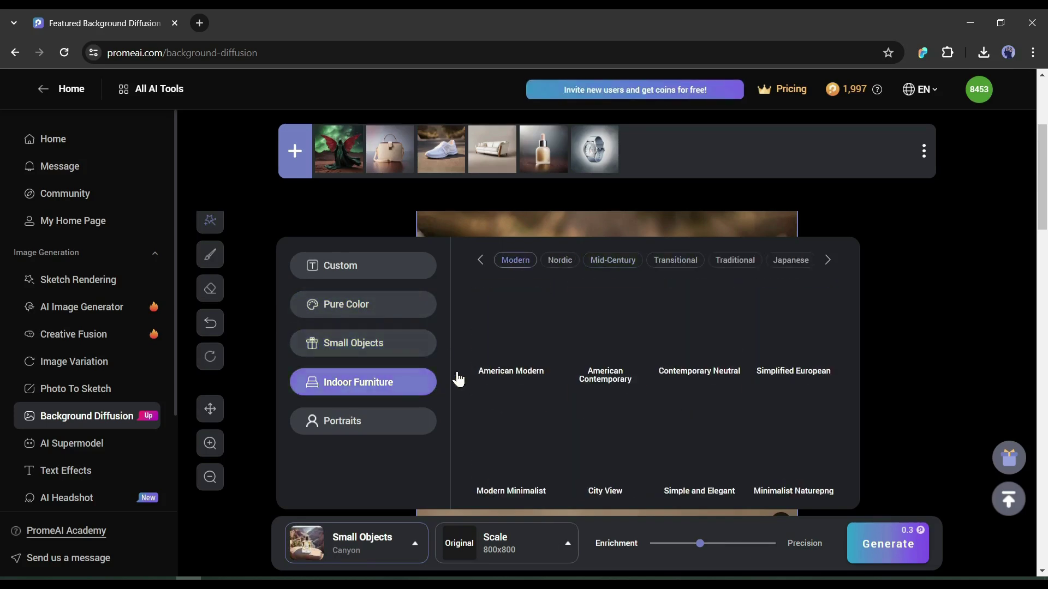
{"action": "scroll", "coordinate": [622, 426], "scroll_direction": "down", "scroll_amount": 15}
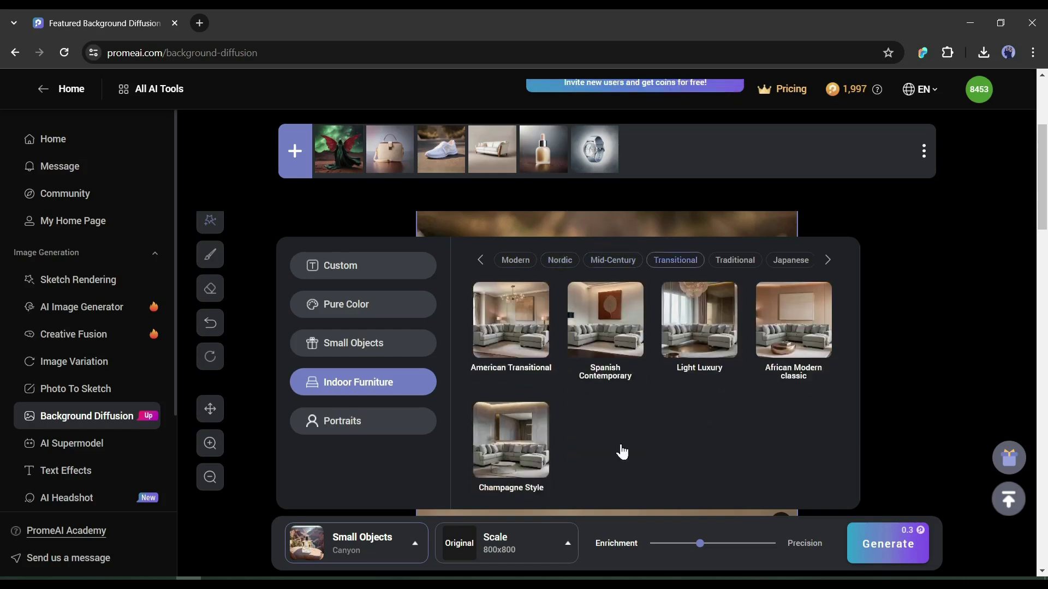
{"action": "left_click", "coordinate": [355, 428]}
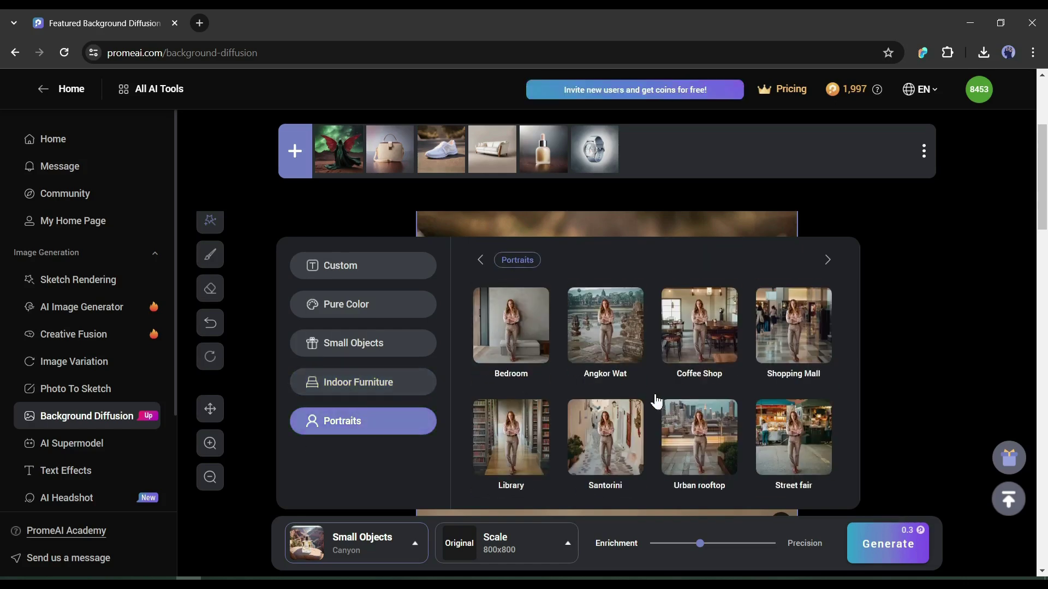
{"action": "scroll", "coordinate": [657, 402], "scroll_direction": "down", "scroll_amount": 10}
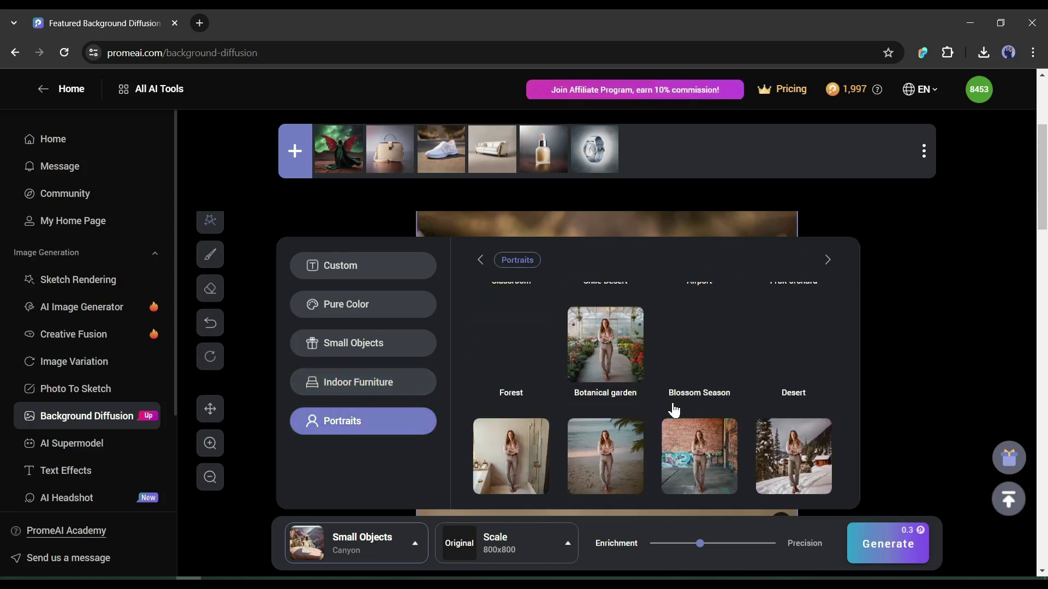
{"action": "scroll", "coordinate": [674, 411], "scroll_direction": "up", "scroll_amount": 2}
{"action": "scroll", "coordinate": [600, 396], "scroll_direction": "up", "scroll_amount": 5}
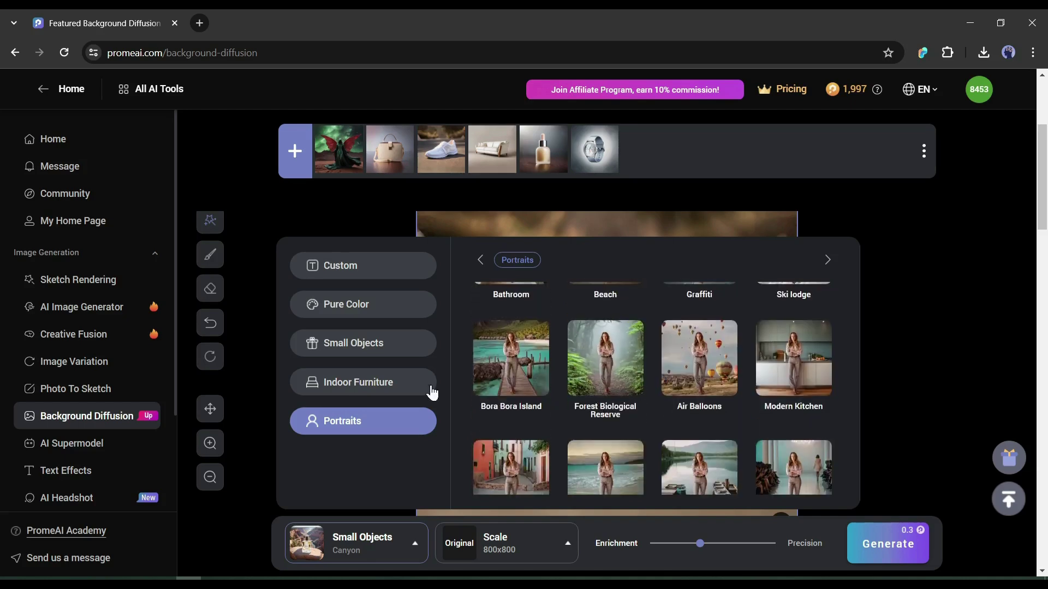
{"action": "left_click", "coordinate": [339, 349]}
{"action": "scroll", "coordinate": [826, 435], "scroll_direction": "down", "scroll_amount": 4}
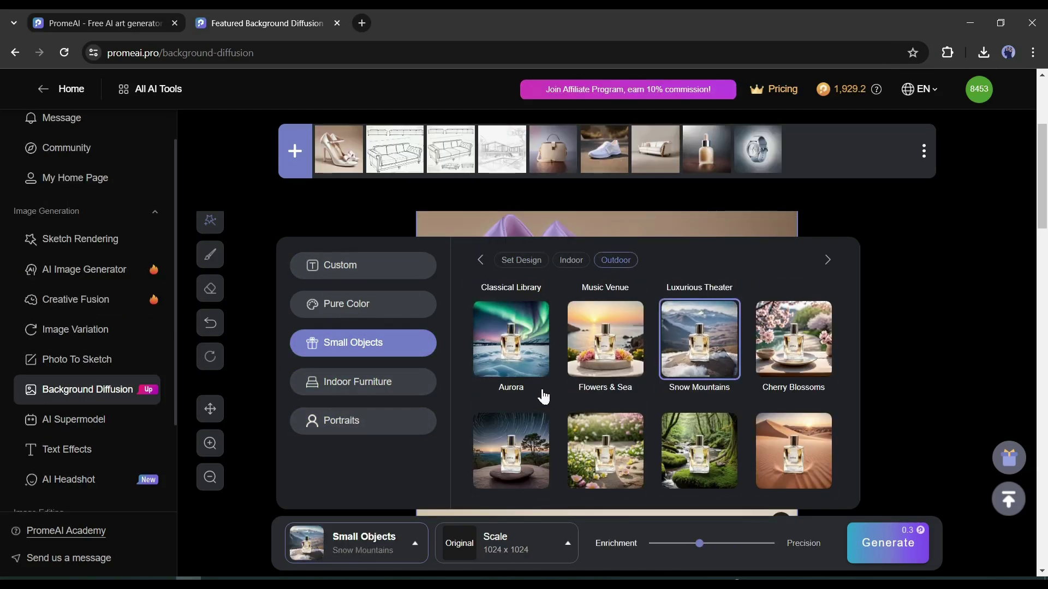
Keep the Original ratio, shift Enrichment toward Precision, and generate new shoe backgrounds
{"action": "left_click", "coordinate": [525, 554]}
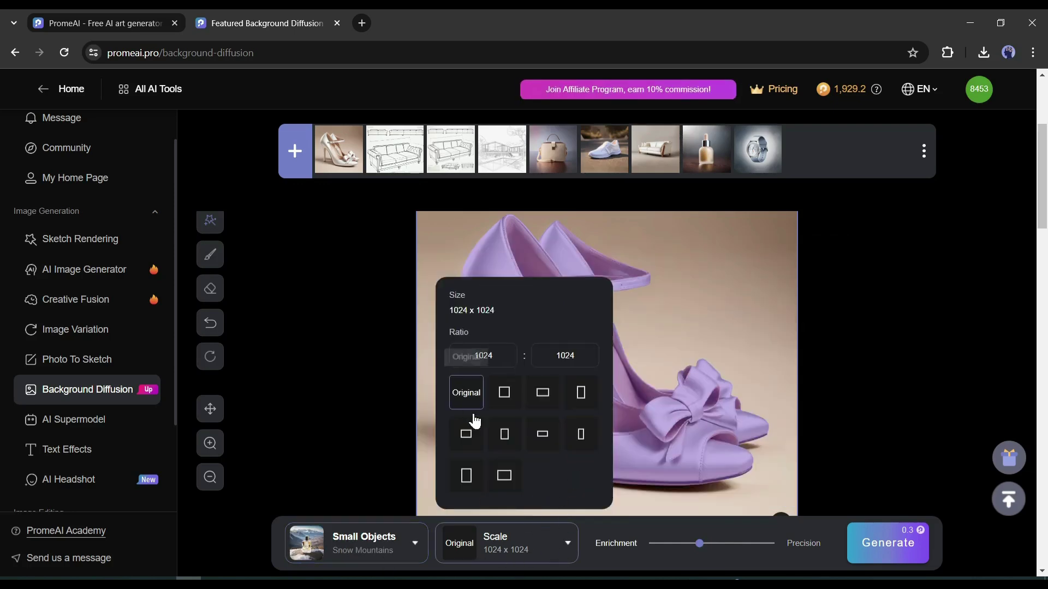
{"action": "left_click", "coordinate": [469, 406]}
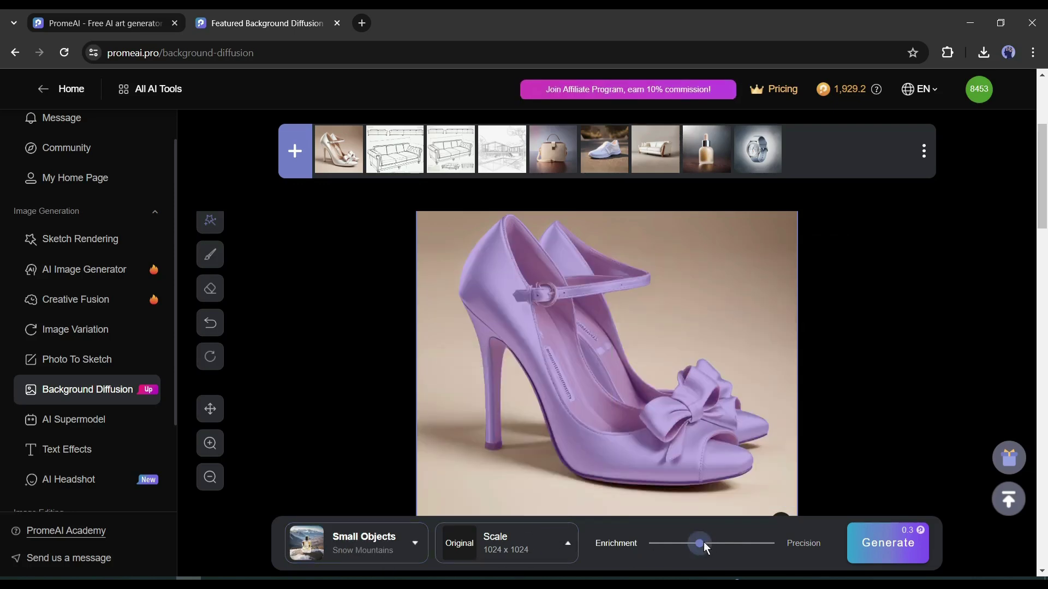
{"action": "left_click_drag", "start_coordinate": [703, 543], "coordinate": [724, 543]}
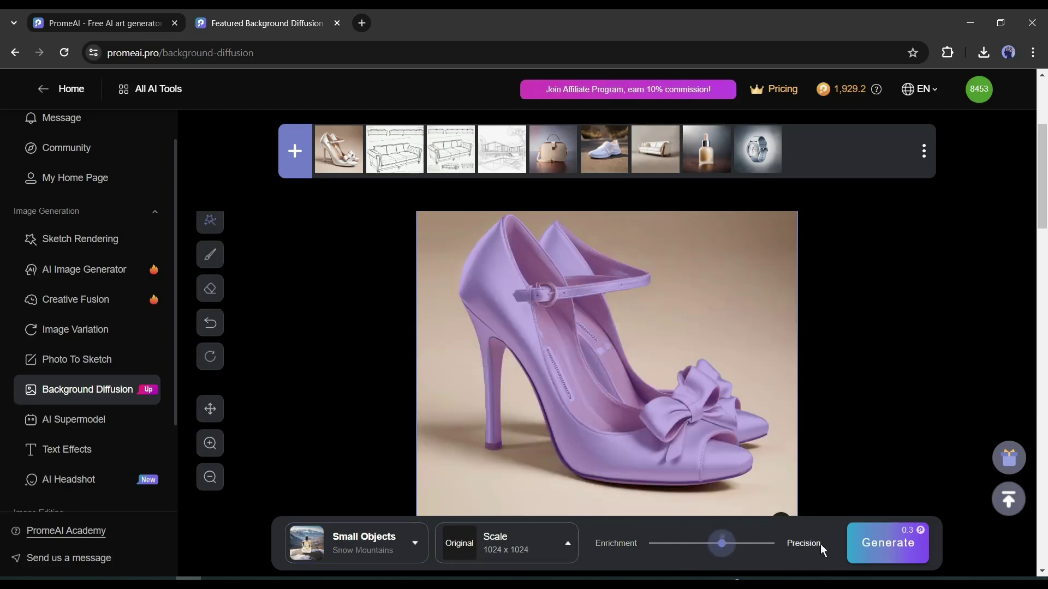
{"action": "left_click", "coordinate": [903, 545]}
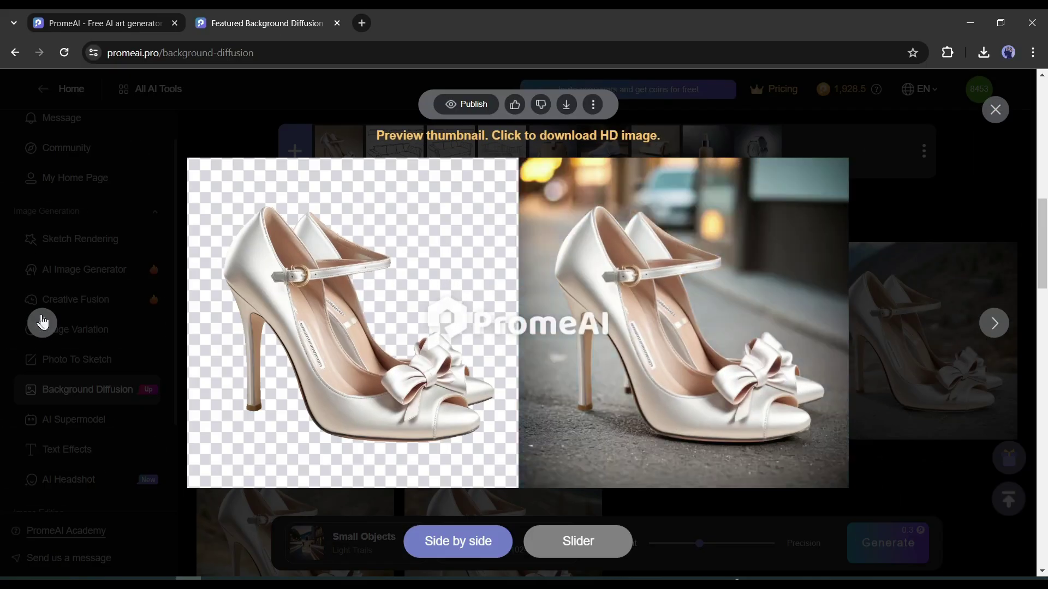
Review the generated shoe backgrounds, then go to the AI Supermodel tool
{"action": "left_click", "coordinate": [993, 327]}
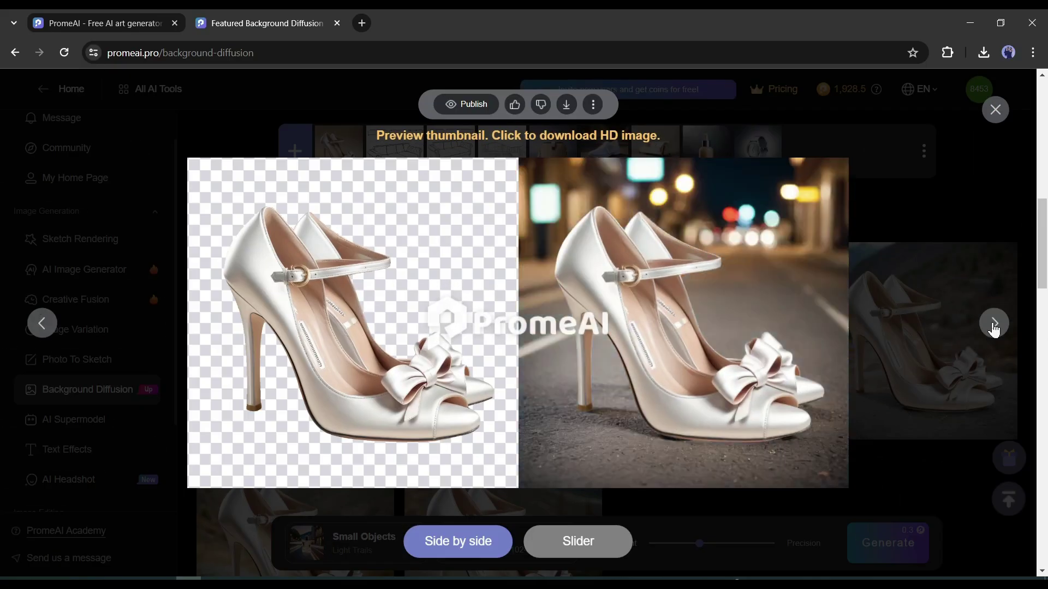
{"action": "left_click", "coordinate": [995, 110]}
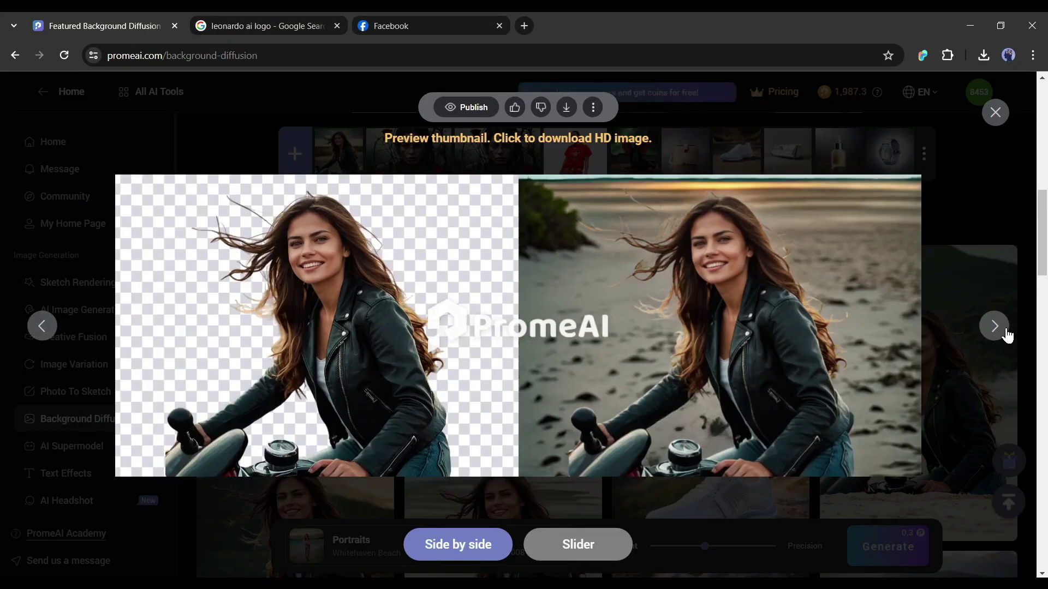
{"action": "left_click", "coordinate": [1007, 335]}
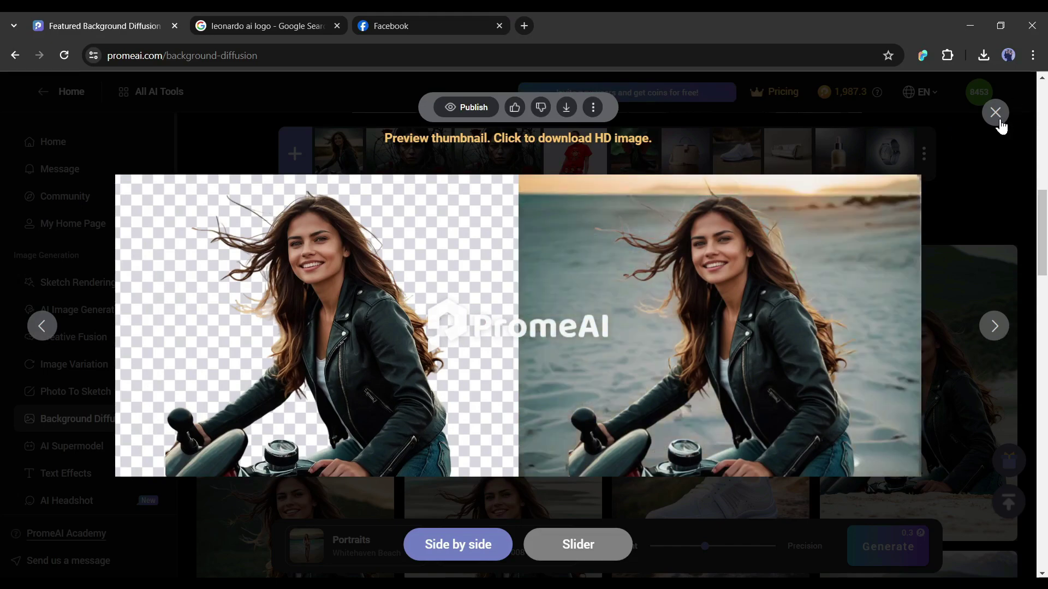
{"action": "left_click", "coordinate": [996, 113]}
{"action": "left_click", "coordinate": [70, 446]}
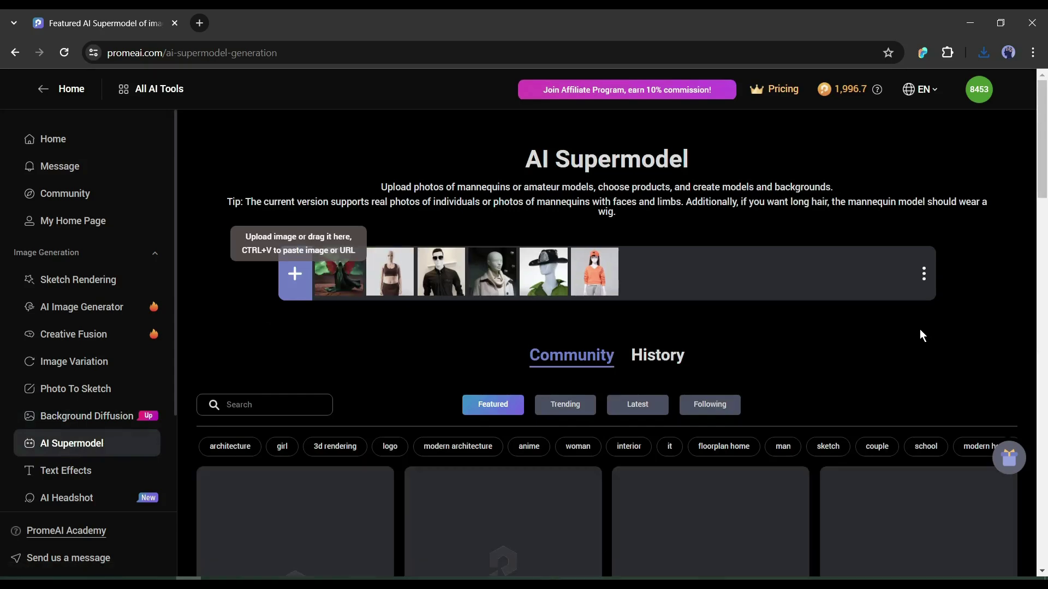
{"action": "scroll", "coordinate": [654, 266], "scroll_direction": "down", "scroll_amount": 3}
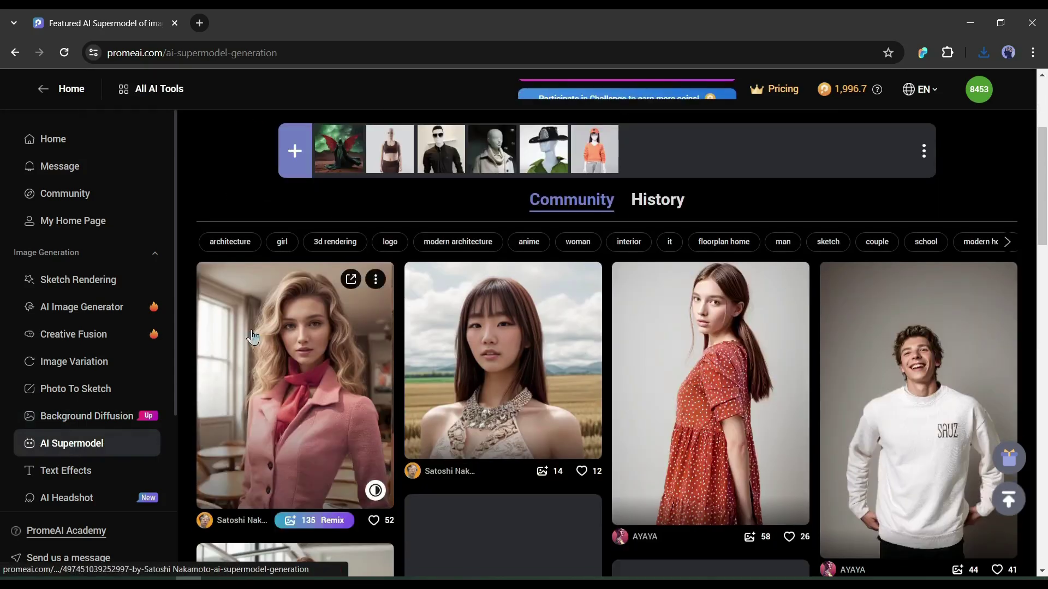
{"action": "scroll", "coordinate": [299, 358], "scroll_direction": "down", "scroll_amount": 4}
{"action": "left_click", "coordinate": [299, 436]}
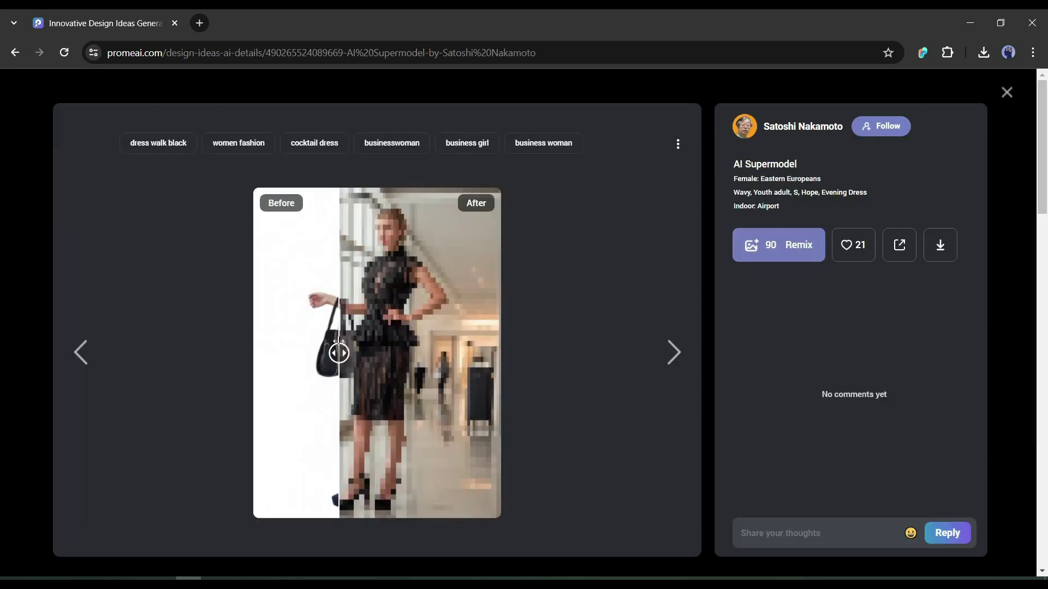
{"action": "left_click_drag", "start_coordinate": [318, 340], "coordinate": [265, 326]}
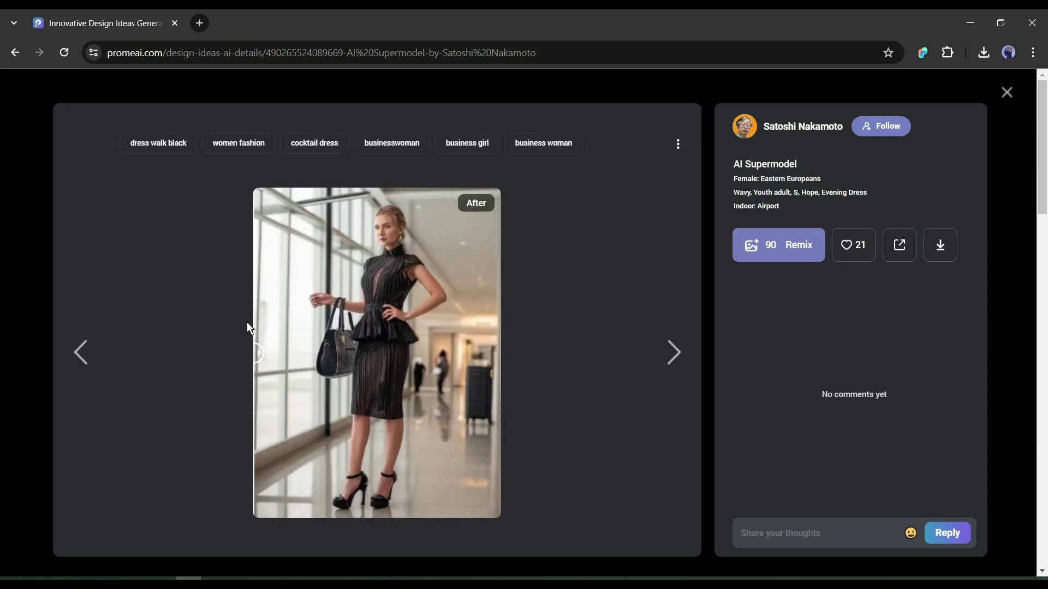
{"action": "key", "text": "Right"}
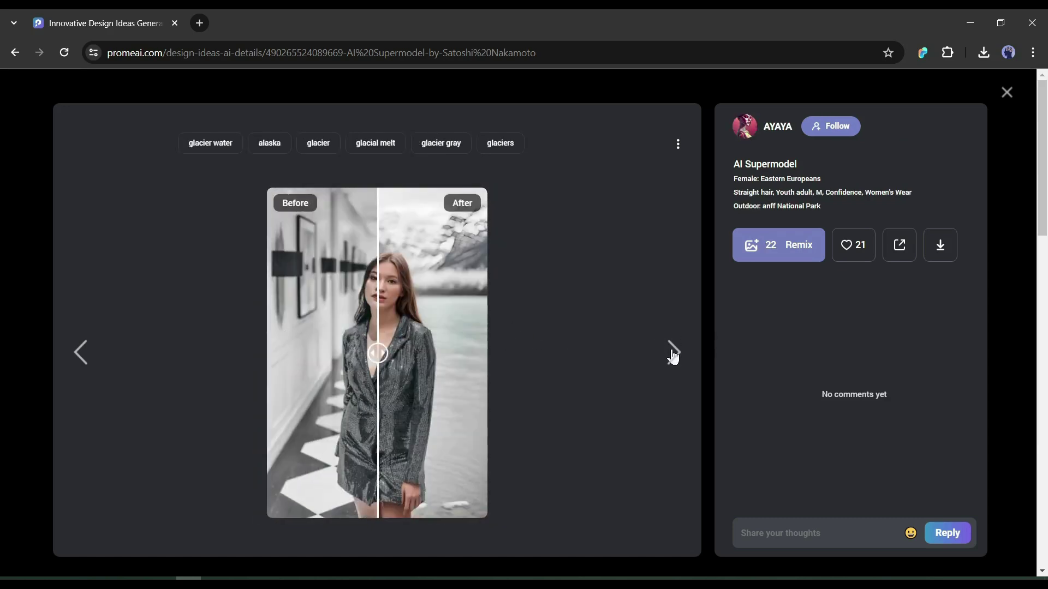
{"action": "left_click", "coordinate": [1007, 92]}
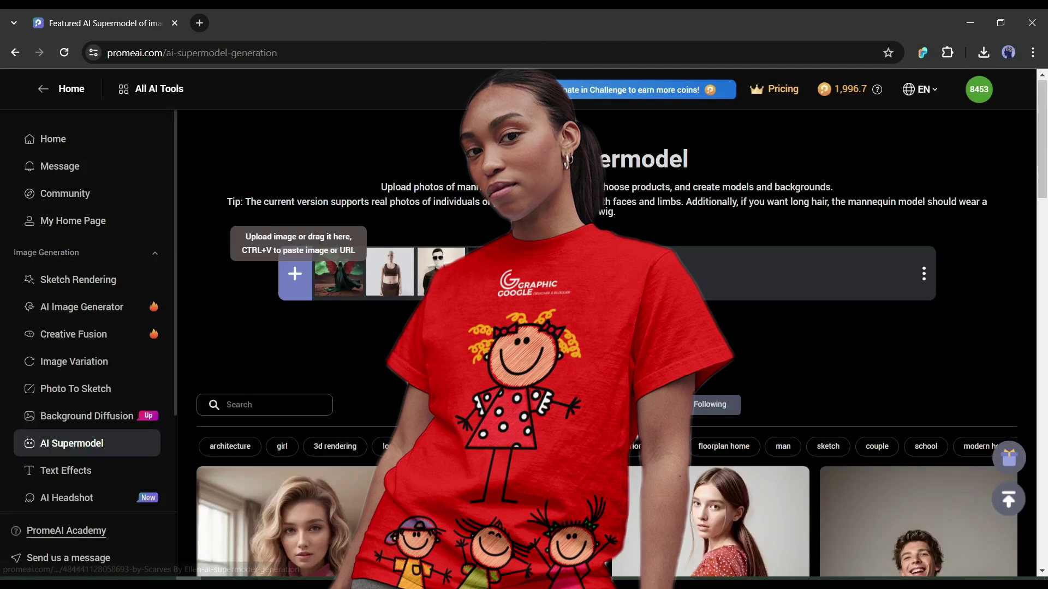
Open the model type choices and settle on the female model portraits
{"action": "scroll", "coordinate": [731, 431], "scroll_direction": "down", "scroll_amount": 1}
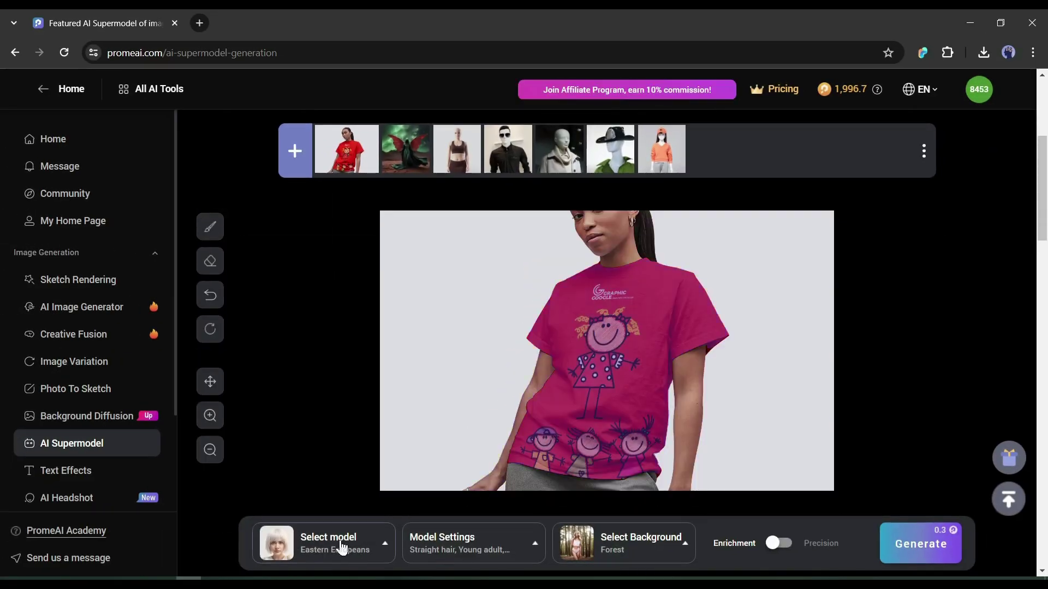
{"action": "left_click", "coordinate": [341, 545]}
{"action": "left_click", "coordinate": [300, 299]}
{"action": "left_click", "coordinate": [328, 267]}
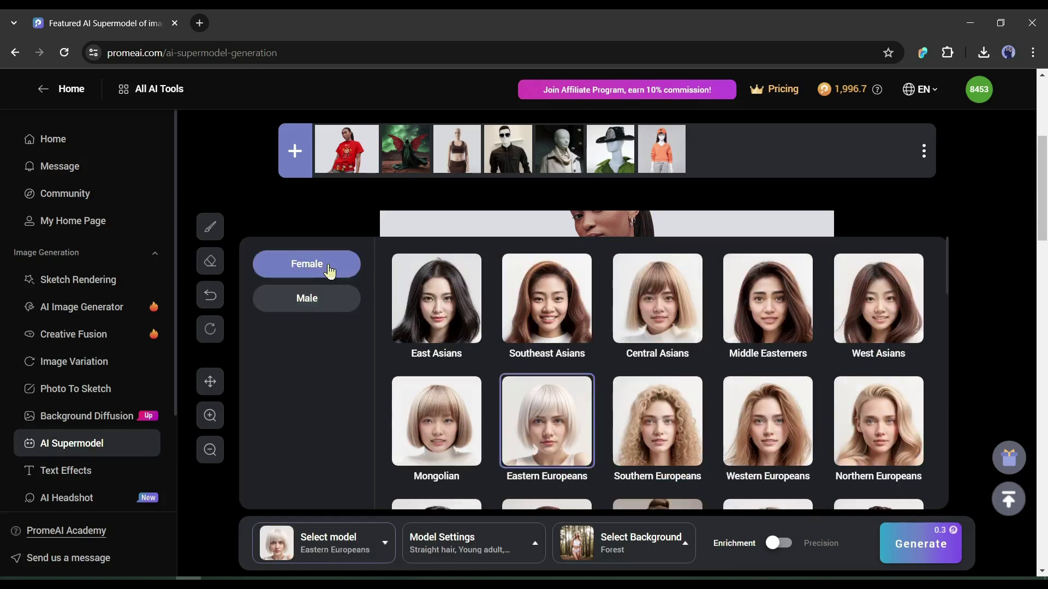
{"action": "left_click", "coordinate": [327, 298]}
{"action": "left_click", "coordinate": [322, 270]}
Choose the North and Central Americans model and bring up the Model Settings
{"action": "scroll", "coordinate": [898, 388], "scroll_direction": "down", "scroll_amount": 5}
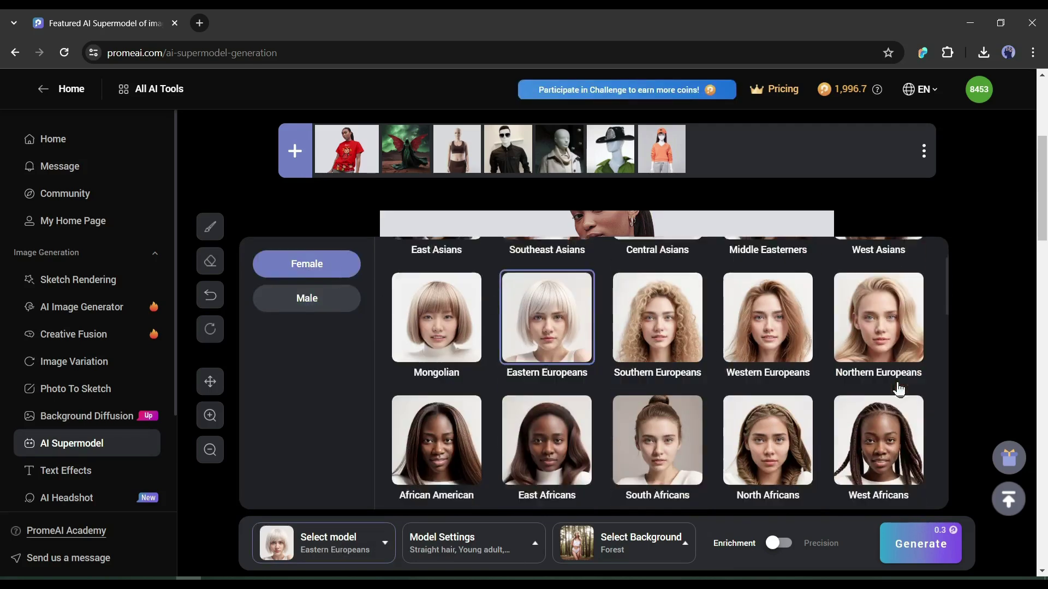
{"action": "scroll", "coordinate": [565, 416], "scroll_direction": "down", "scroll_amount": 3}
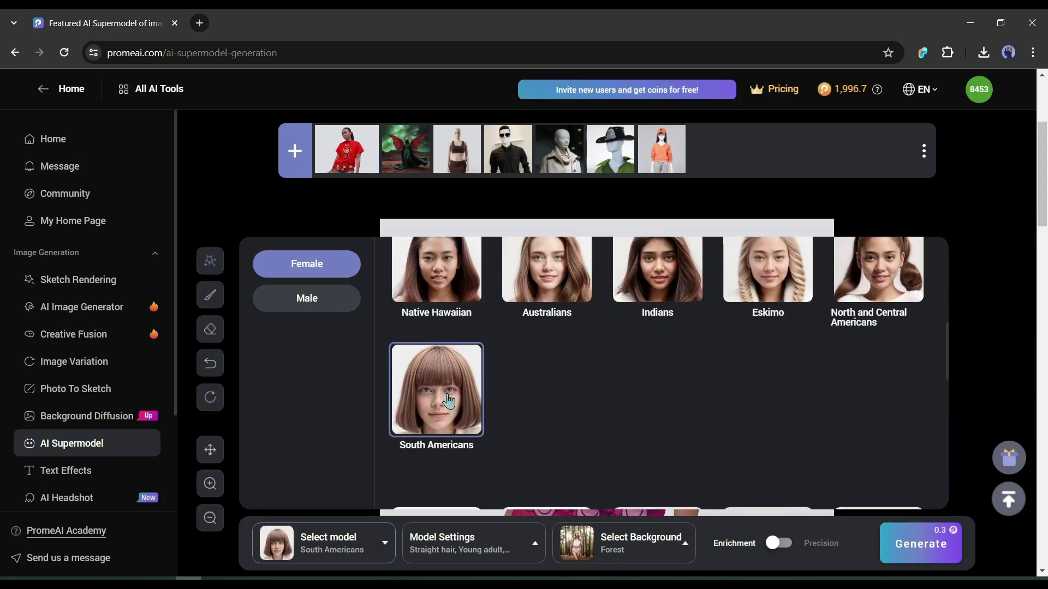
{"action": "left_click", "coordinate": [889, 266]}
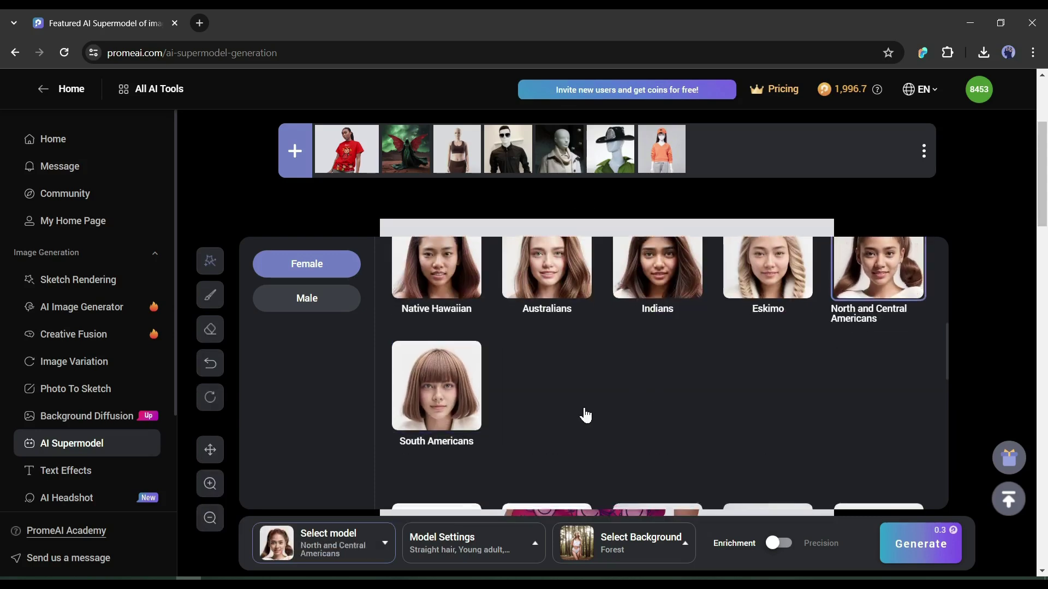
{"action": "scroll", "coordinate": [585, 415], "scroll_direction": "down", "scroll_amount": 1}
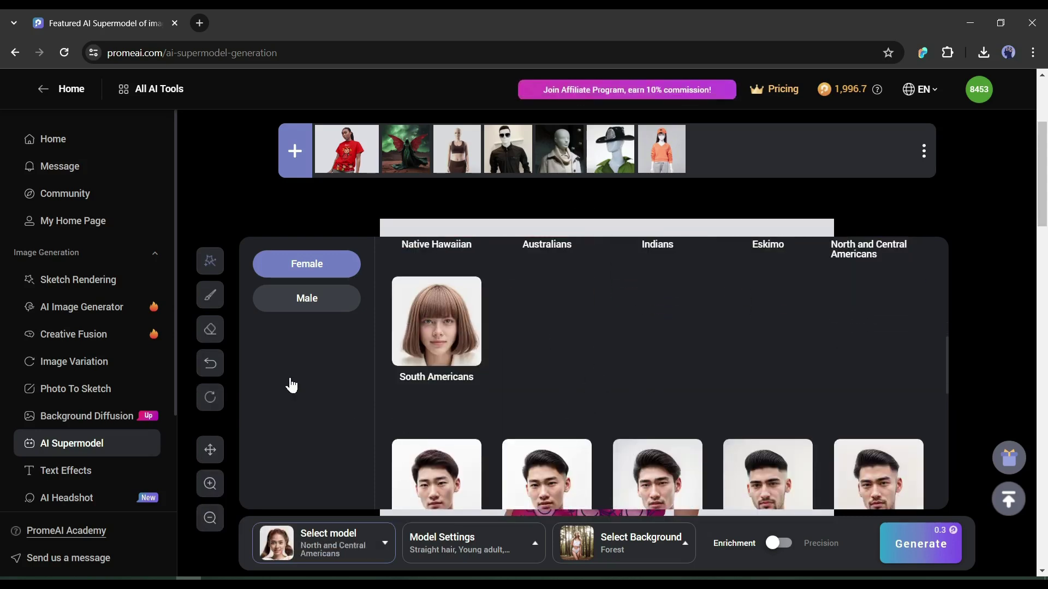
{"action": "left_click", "coordinate": [484, 556]}
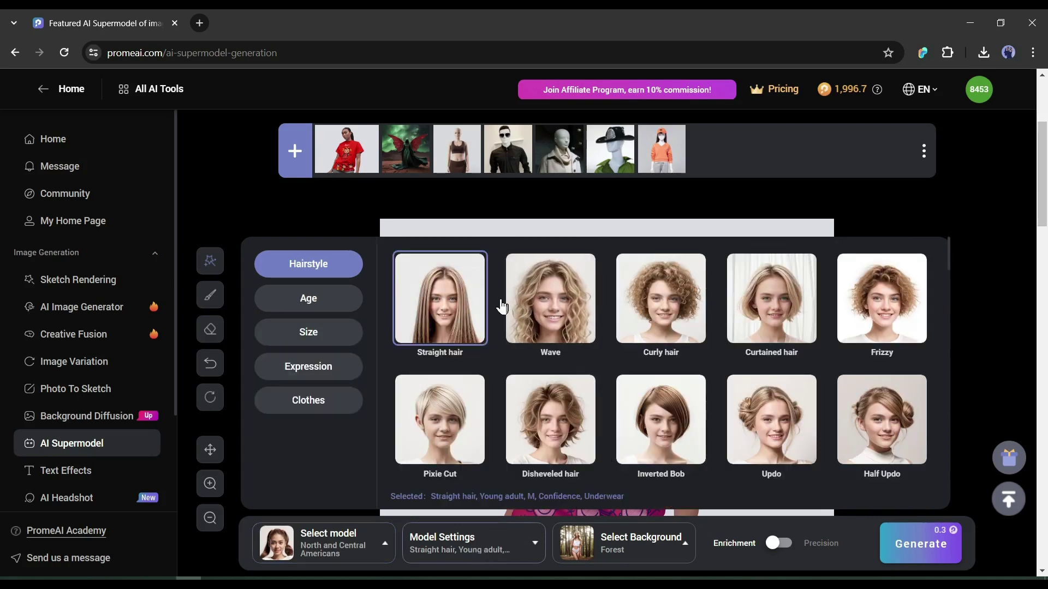
Set the model to Frizzy hair, size L, an Amazed expression and Women's Wear clothes
{"action": "left_click", "coordinate": [891, 313]}
{"action": "left_click", "coordinate": [324, 301]}
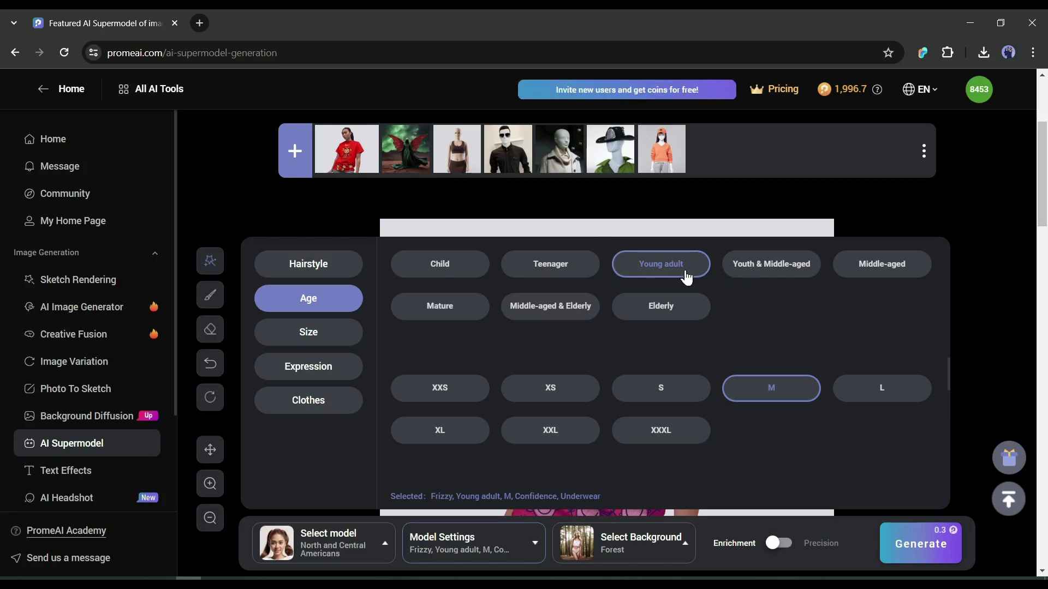
{"action": "left_click", "coordinate": [857, 394]}
{"action": "scroll", "coordinate": [543, 355], "scroll_direction": "down", "scroll_amount": 3}
{"action": "left_click", "coordinate": [313, 371]}
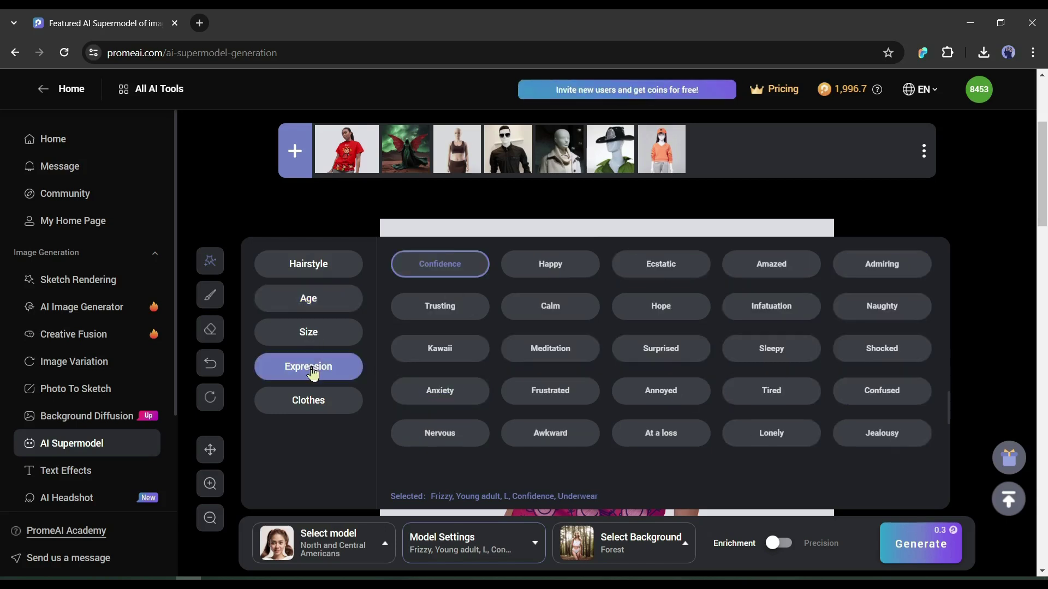
{"action": "left_click", "coordinate": [781, 275]}
{"action": "left_click", "coordinate": [326, 409]}
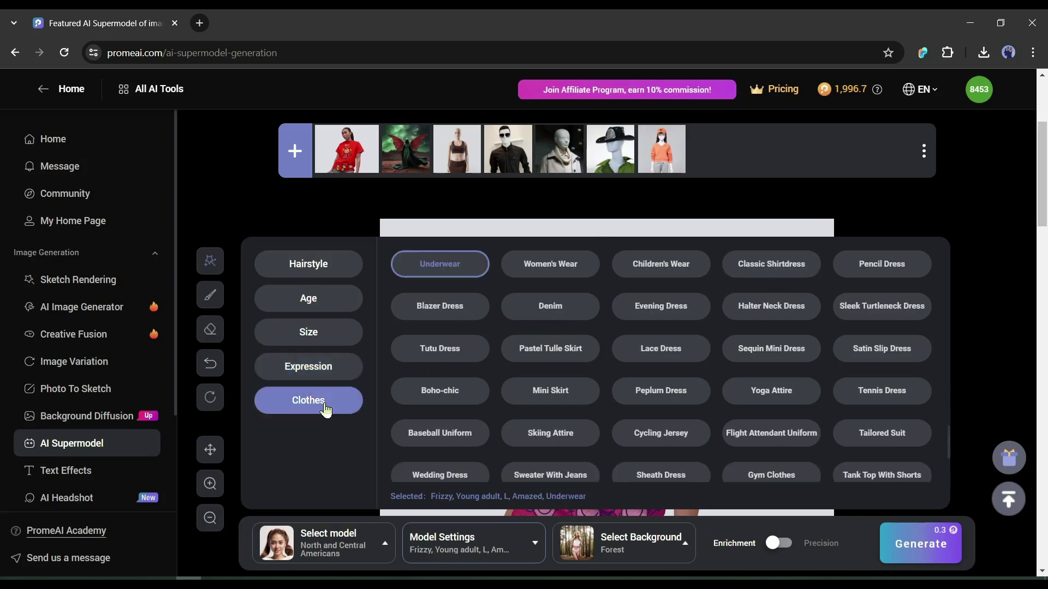
{"action": "left_click", "coordinate": [554, 268]}
{"action": "scroll", "coordinate": [616, 429], "scroll_direction": "down", "scroll_amount": 3}
{"action": "scroll", "coordinate": [642, 445], "scroll_direction": "up", "scroll_amount": 1}
{"action": "scroll", "coordinate": [642, 446], "scroll_direction": "up", "scroll_amount": 2}
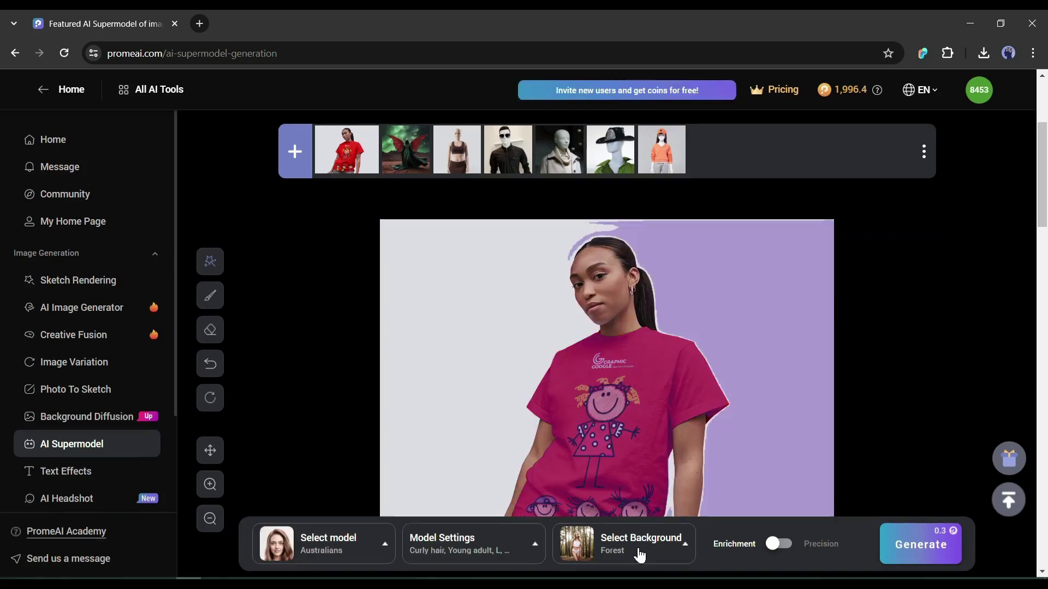
Browse the Indoor, Pure Color and Outdoor background categories for the supermodel photo
{"action": "left_click", "coordinate": [642, 546]}
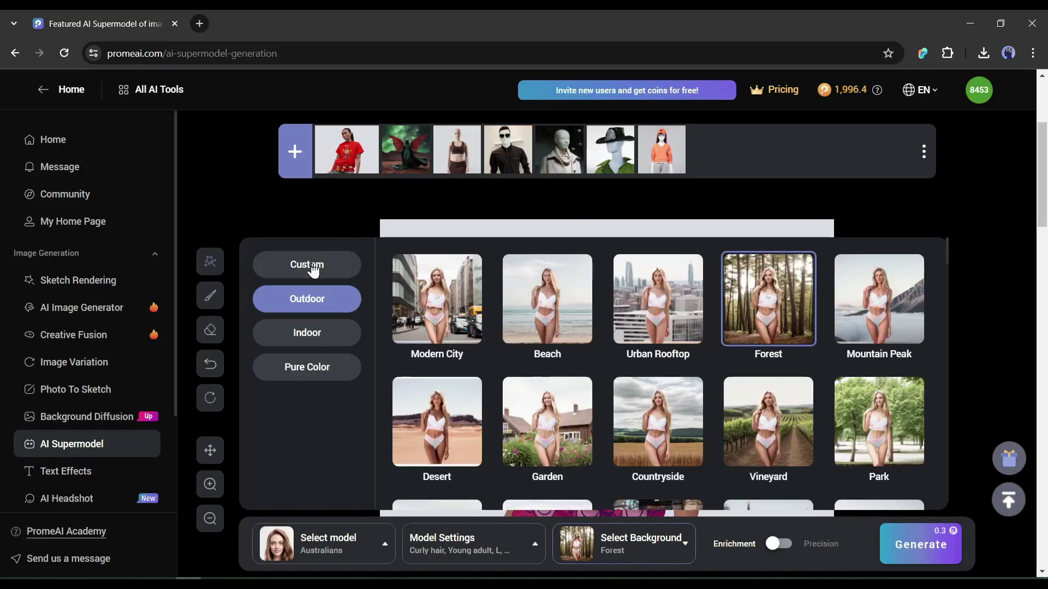
{"action": "left_click", "coordinate": [308, 334]}
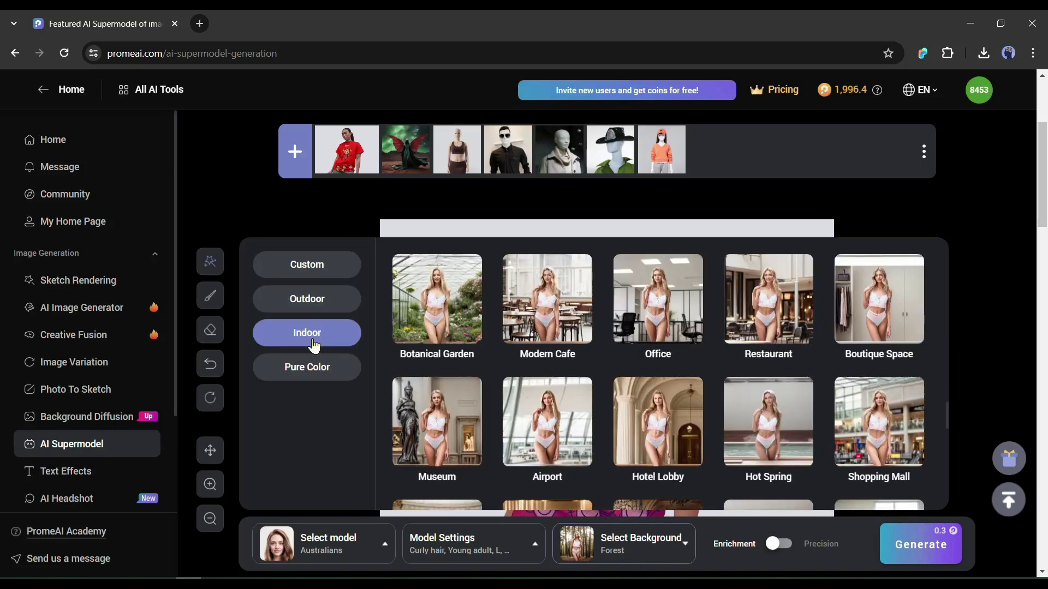
{"action": "left_click", "coordinate": [309, 367]}
{"action": "left_click", "coordinate": [306, 338]}
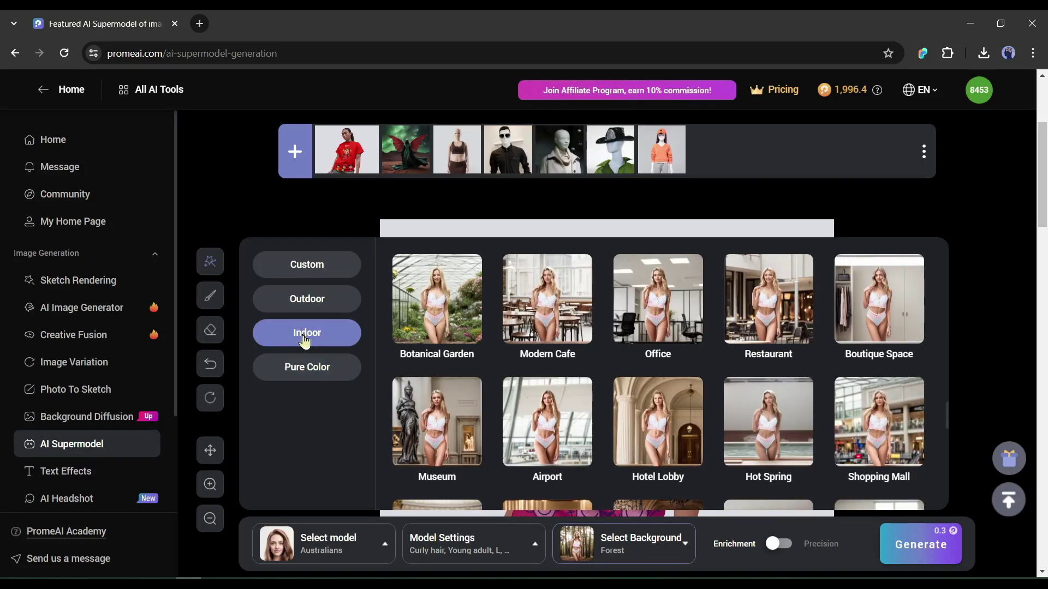
{"action": "left_click", "coordinate": [325, 307]}
{"action": "left_click", "coordinate": [323, 331]}
{"action": "left_click", "coordinate": [287, 273]}
Try the custom description and Outdoor options, then generate with the Botanical Garden background
{"action": "left_click", "coordinate": [287, 298]}
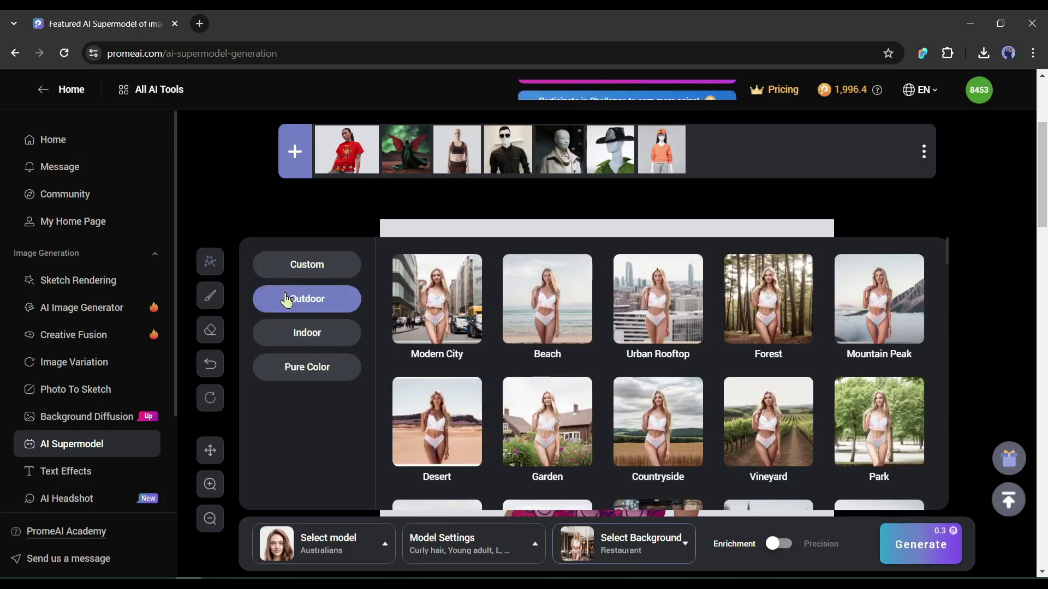
{"action": "left_click", "coordinate": [304, 273]}
{"action": "left_click", "coordinate": [418, 267]}
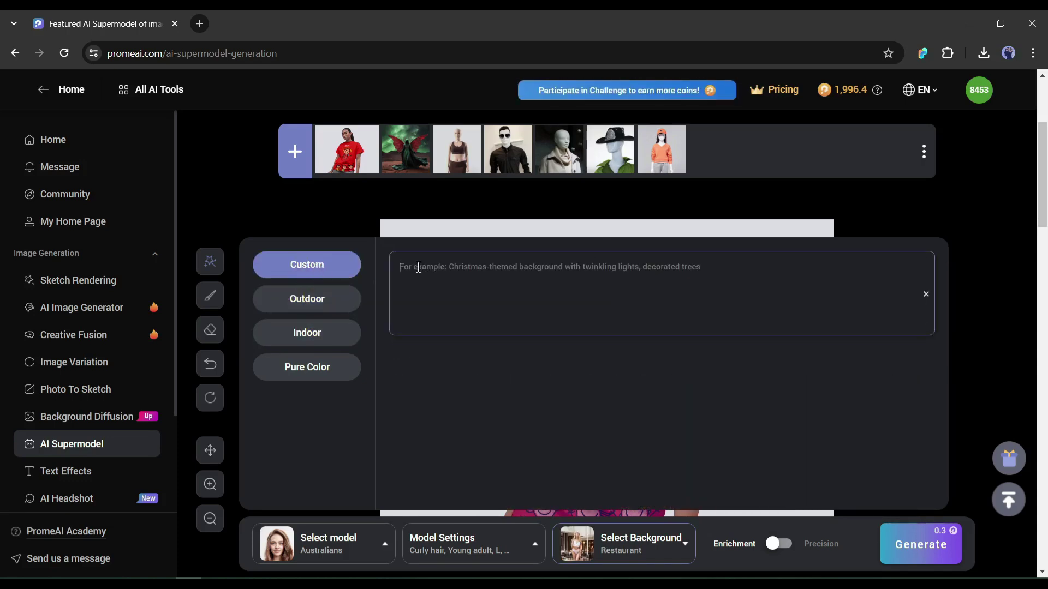
{"action": "left_click", "coordinate": [289, 302]}
{"action": "left_click", "coordinate": [307, 366]}
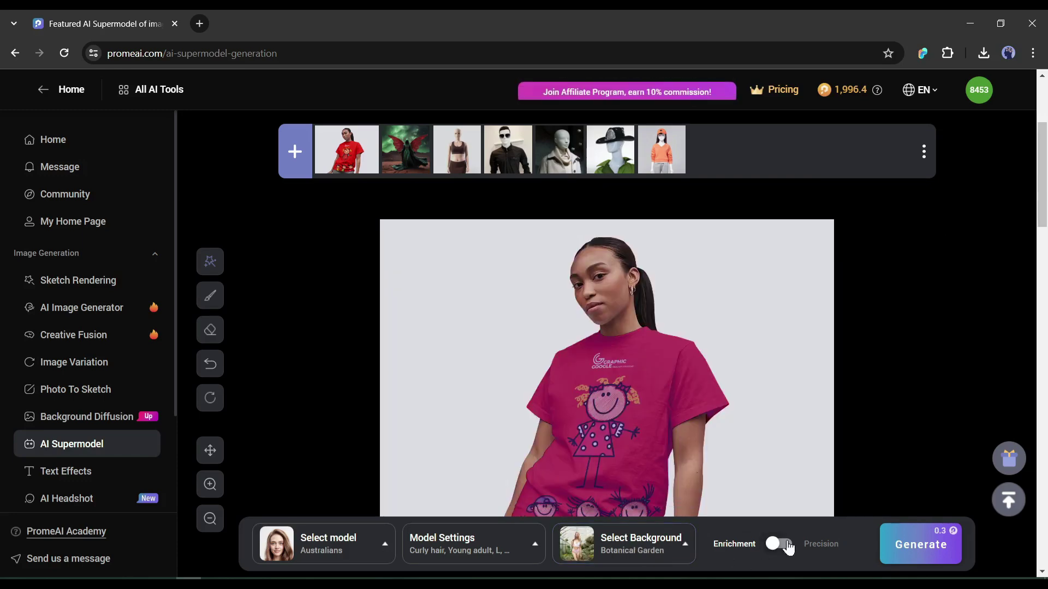
{"action": "left_click", "coordinate": [920, 544]}
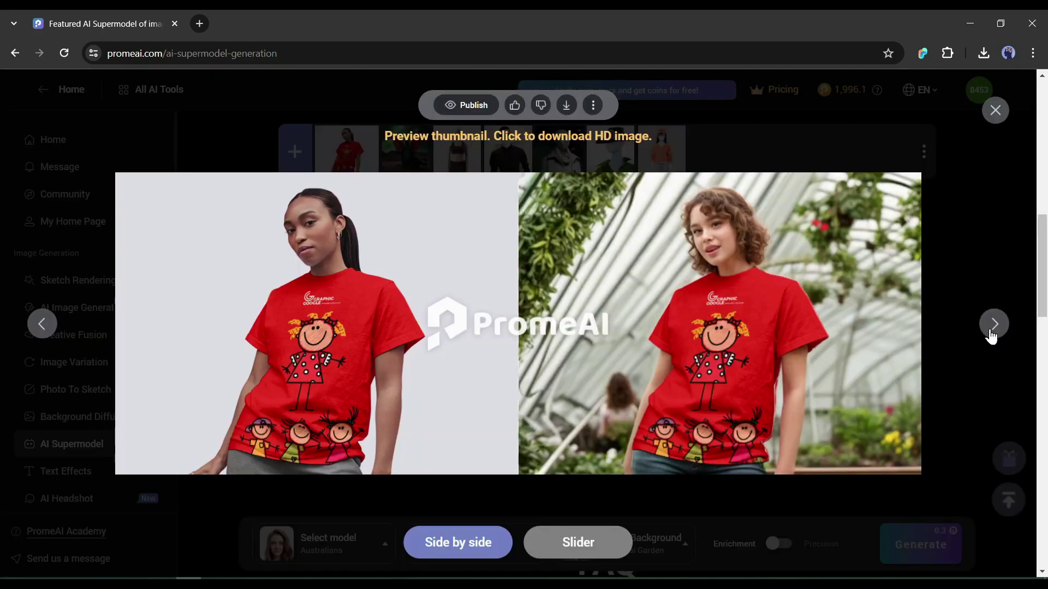
Cycle through seven greenhouse results, close the preview, and switch to Text Effects
{"action": "left_click", "coordinate": [992, 337]}
{"action": "left_click", "coordinate": [992, 337]}
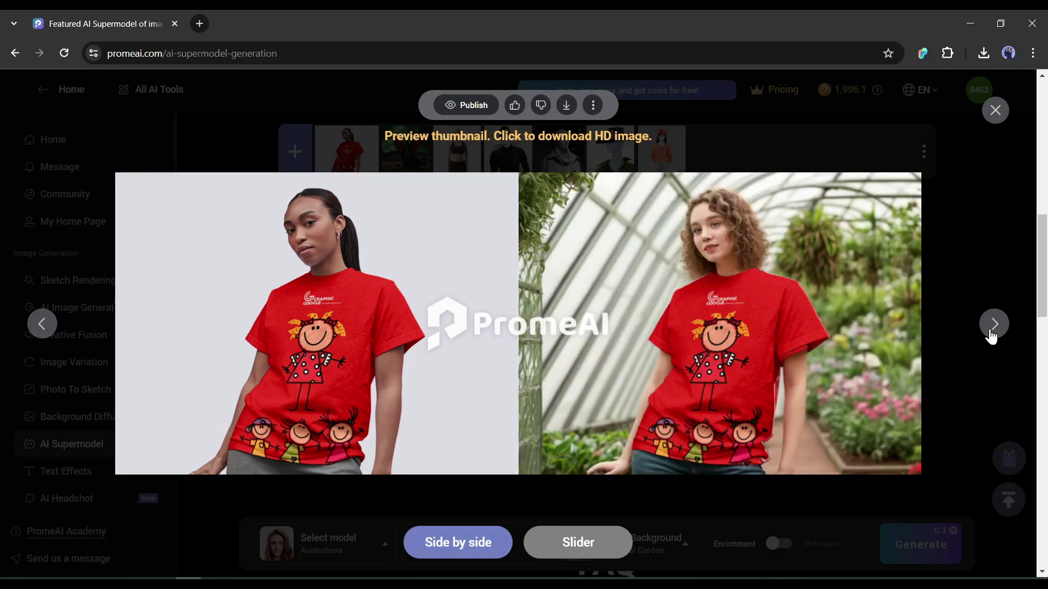
{"action": "left_click", "coordinate": [993, 337]}
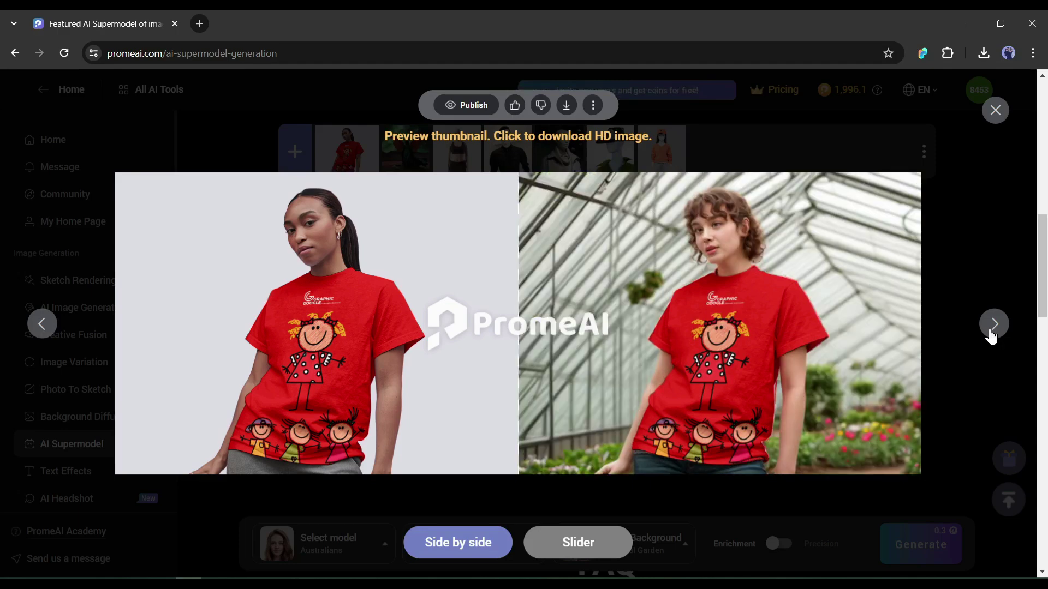
{"action": "left_click", "coordinate": [993, 337]}
{"action": "left_click", "coordinate": [992, 336]}
{"action": "left_click", "coordinate": [993, 337]}
{"action": "left_click", "coordinate": [992, 337]}
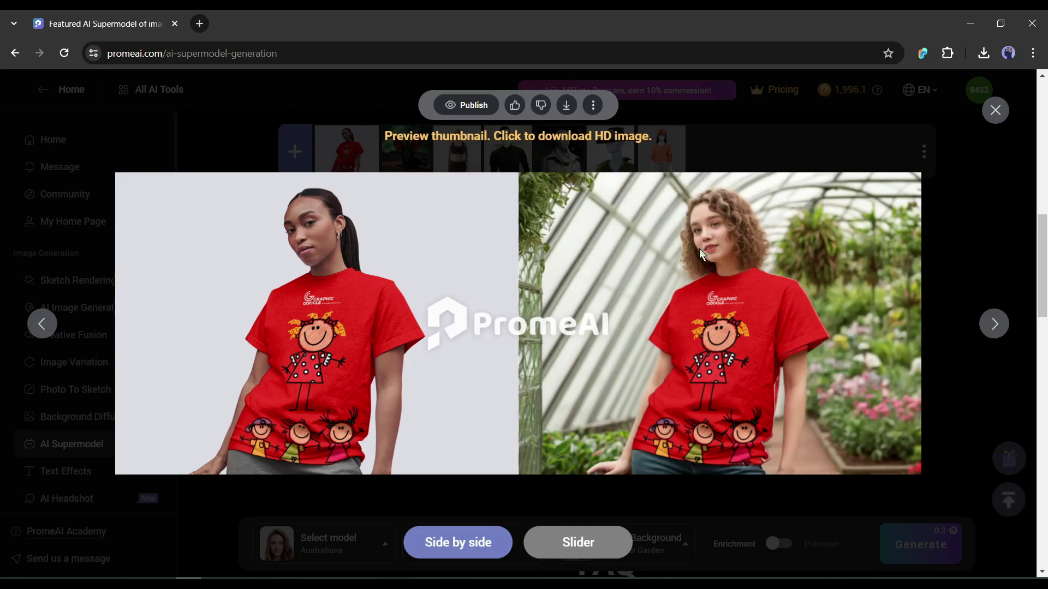
{"action": "left_click", "coordinate": [994, 110]}
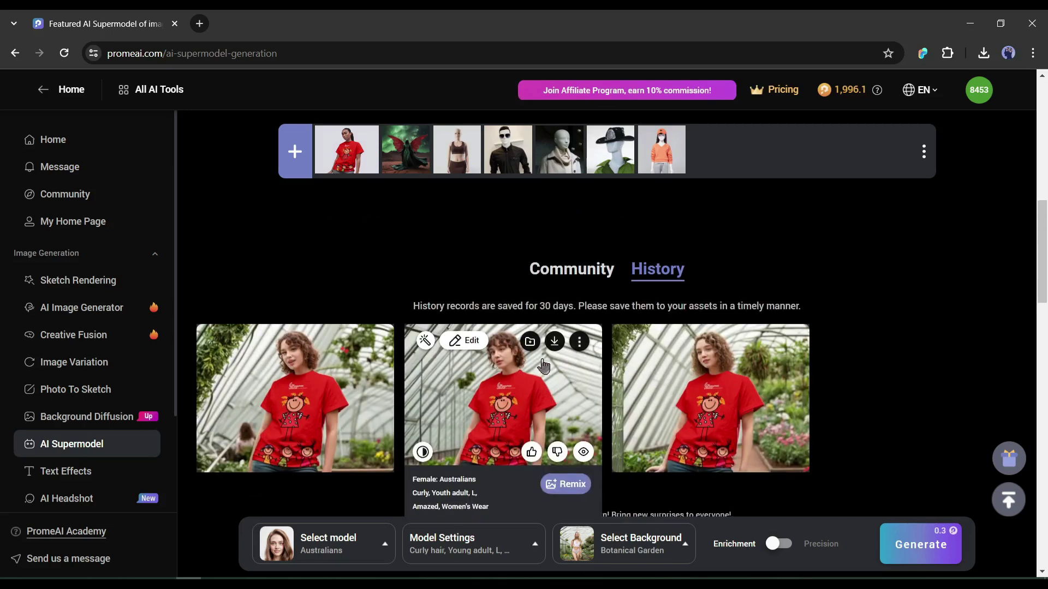
{"action": "left_click", "coordinate": [59, 482]}
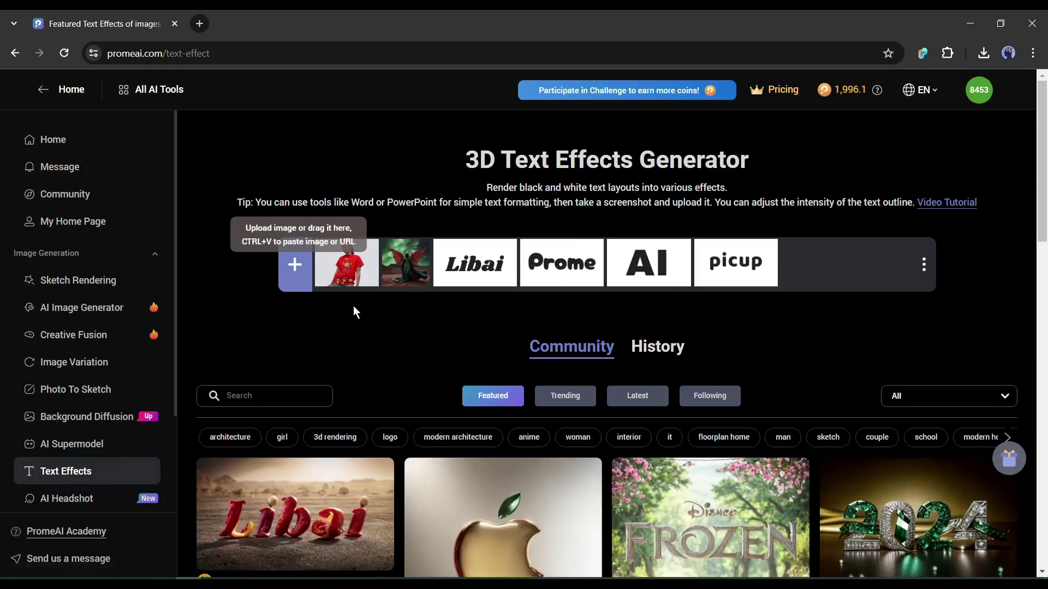
Scroll the Community gallery, open the Frozen design's details, and advance to the Libai design
{"action": "scroll", "coordinate": [437, 358], "scroll_direction": "down", "scroll_amount": 4}
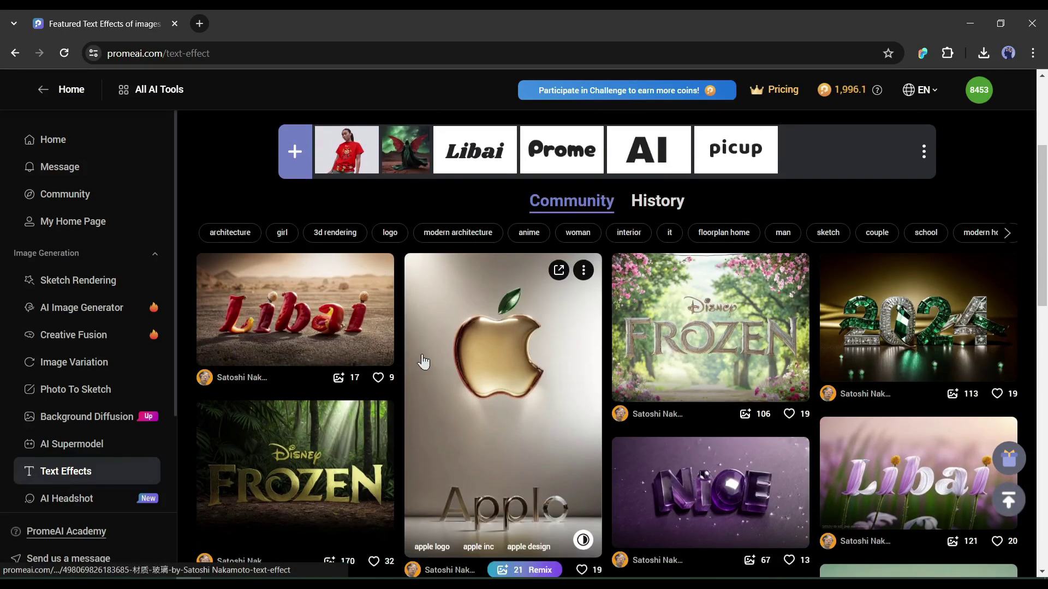
{"action": "scroll", "coordinate": [439, 362], "scroll_direction": "down", "scroll_amount": 3}
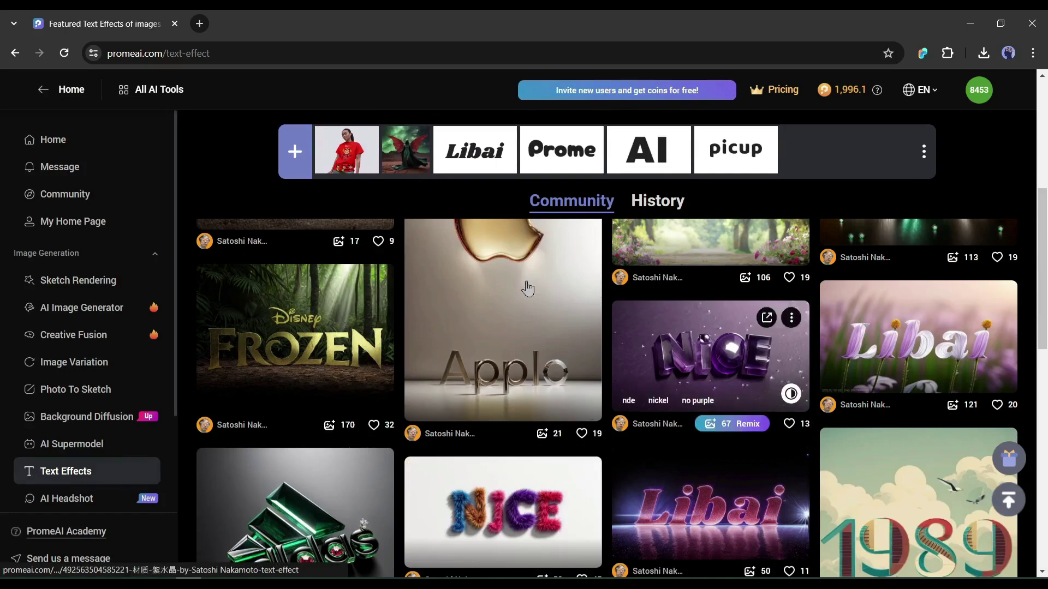
{"action": "left_click", "coordinate": [274, 326]}
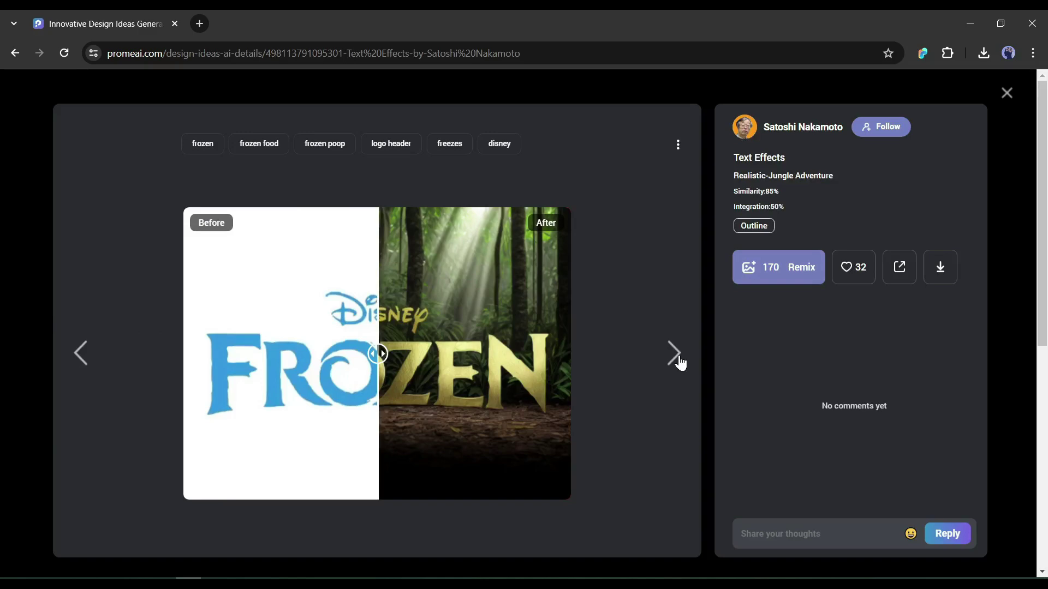
{"action": "left_click", "coordinate": [674, 355]}
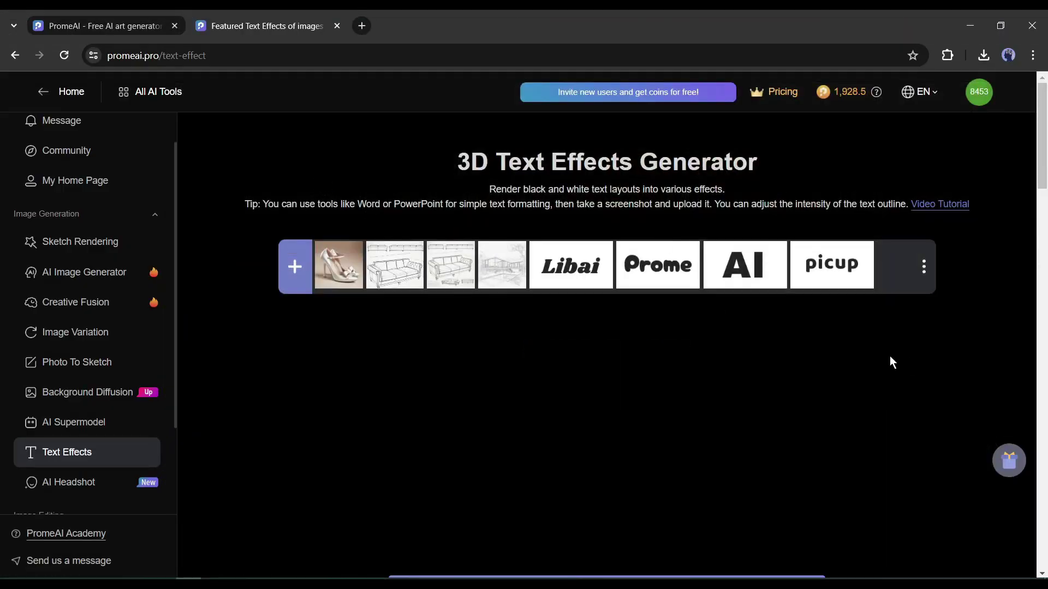
Browse the Calligraphy, Light and shadow and Material text styles, returning to Realistic
{"action": "scroll", "coordinate": [885, 358], "scroll_direction": "down", "scroll_amount": 2}
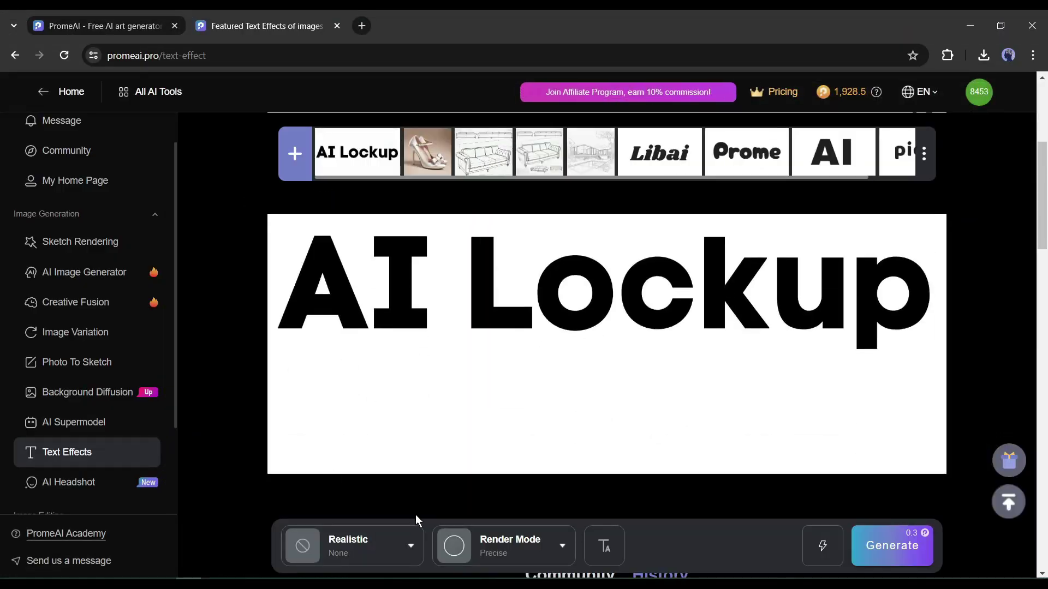
{"action": "left_click", "coordinate": [355, 549]}
{"action": "left_click", "coordinate": [355, 314]}
{"action": "left_click", "coordinate": [347, 352]}
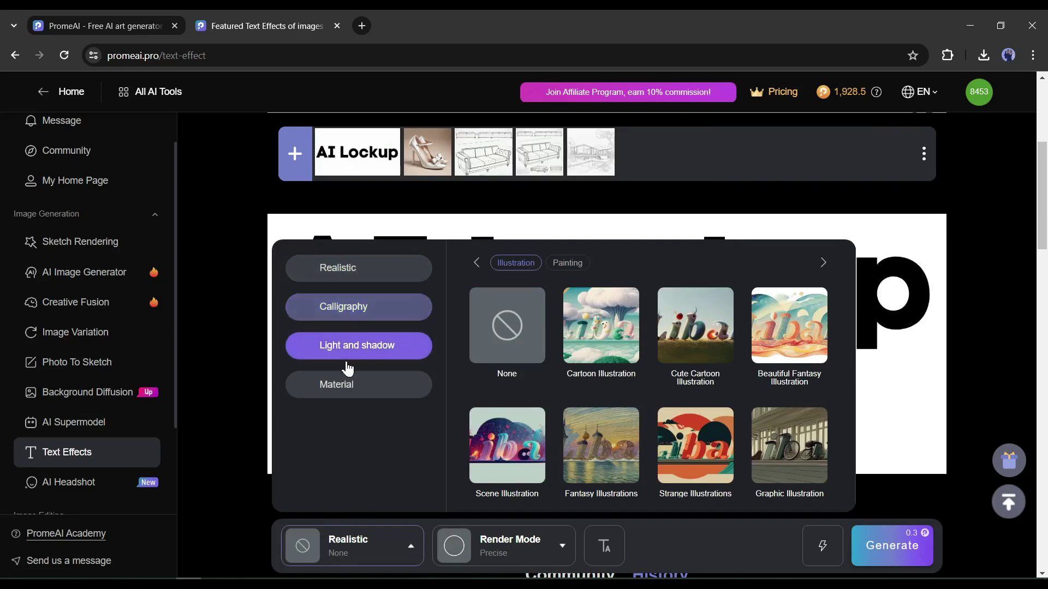
{"action": "left_click", "coordinate": [349, 398]}
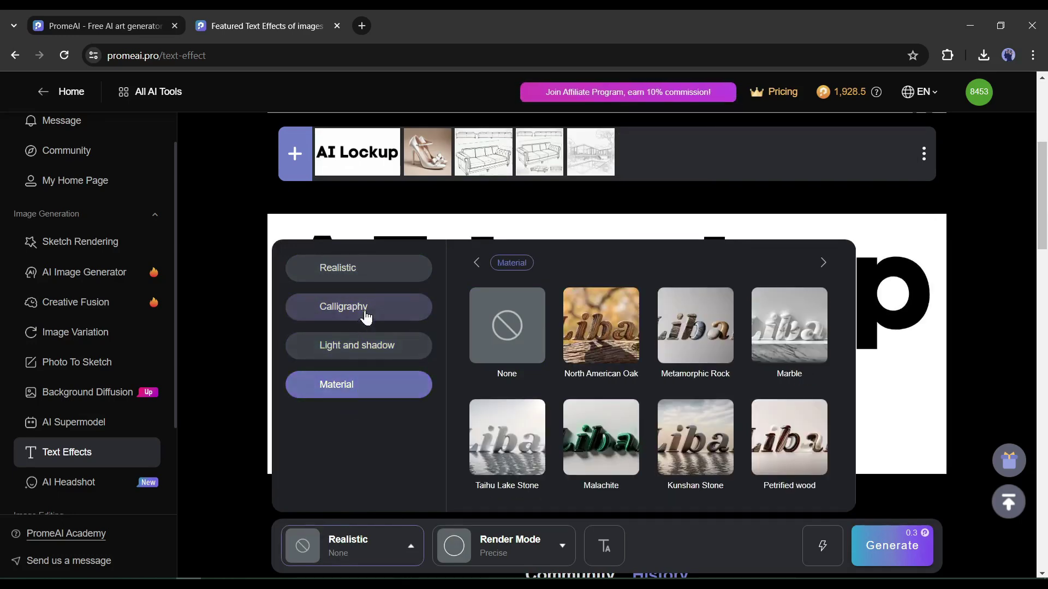
{"action": "left_click", "coordinate": [350, 267]}
{"action": "scroll", "coordinate": [670, 399], "scroll_direction": "down", "scroll_amount": 2}
{"action": "scroll", "coordinate": [670, 398], "scroll_direction": "down", "scroll_amount": 10}
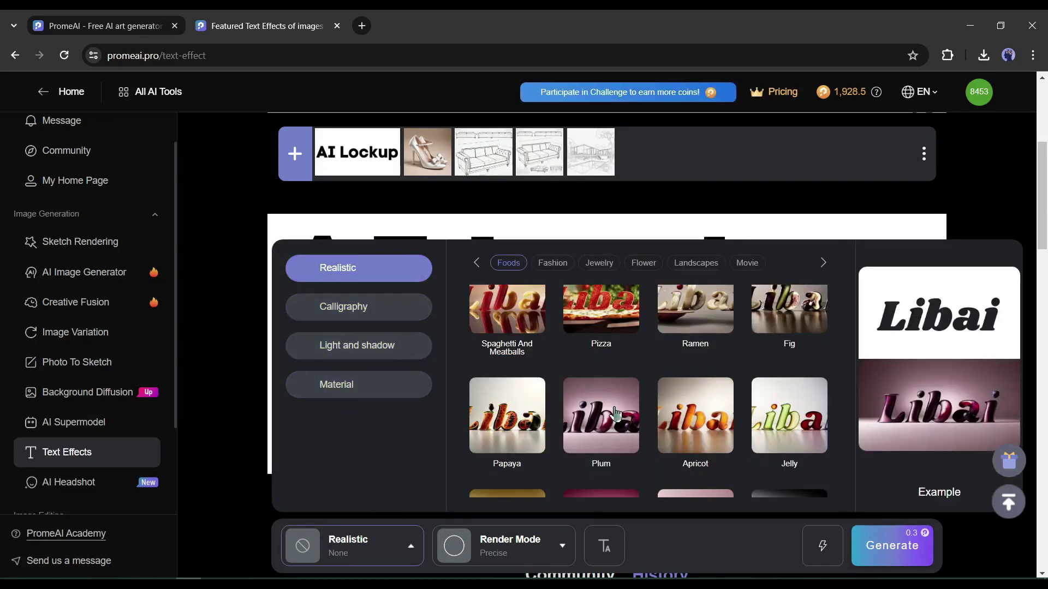
Choose the Landscapes Icelandic style, generate the AI Lockup effect, and review the waterfall results
{"action": "left_click", "coordinate": [644, 262]}
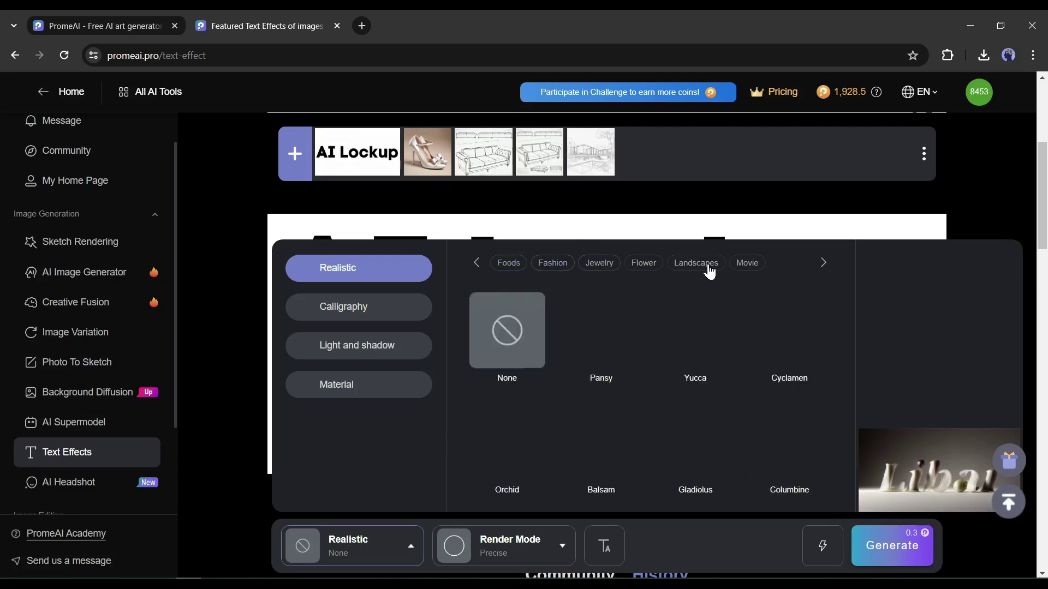
{"action": "left_click", "coordinate": [696, 262]}
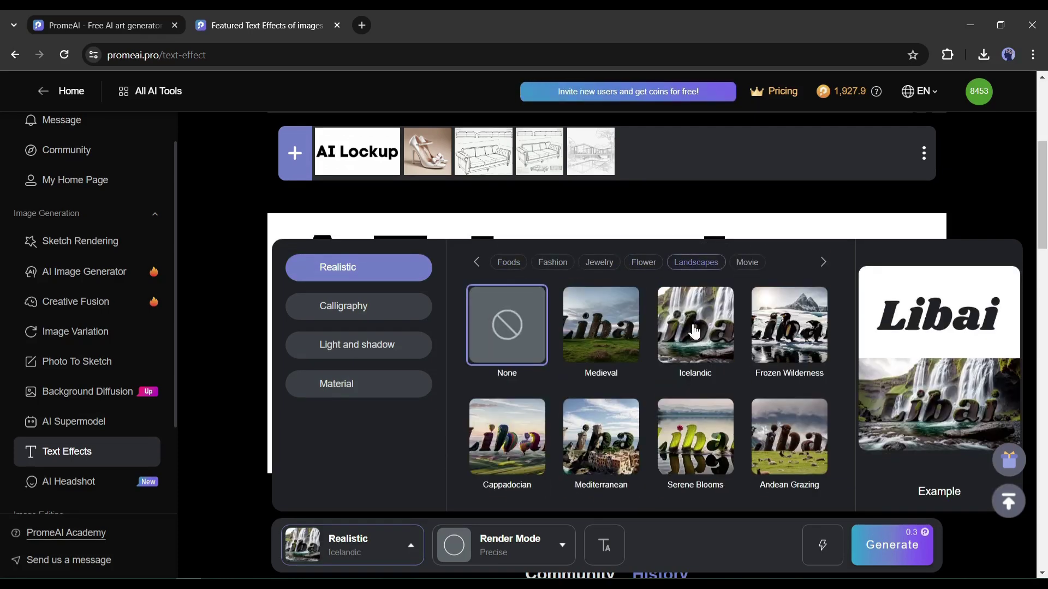
{"action": "left_click", "coordinate": [696, 326]}
{"action": "left_click", "coordinate": [513, 538]}
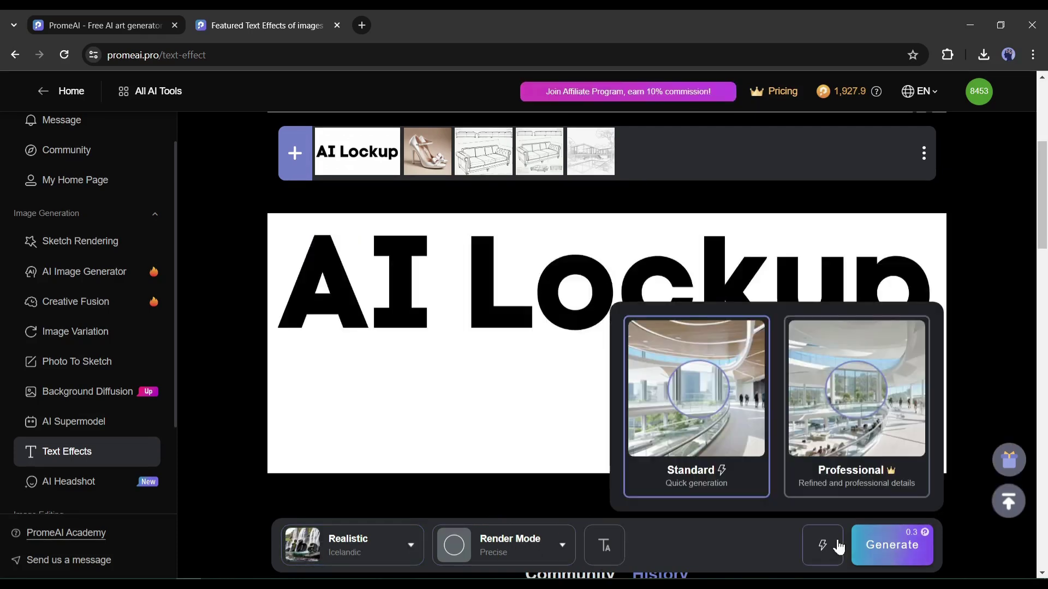
{"action": "left_click", "coordinate": [892, 544]}
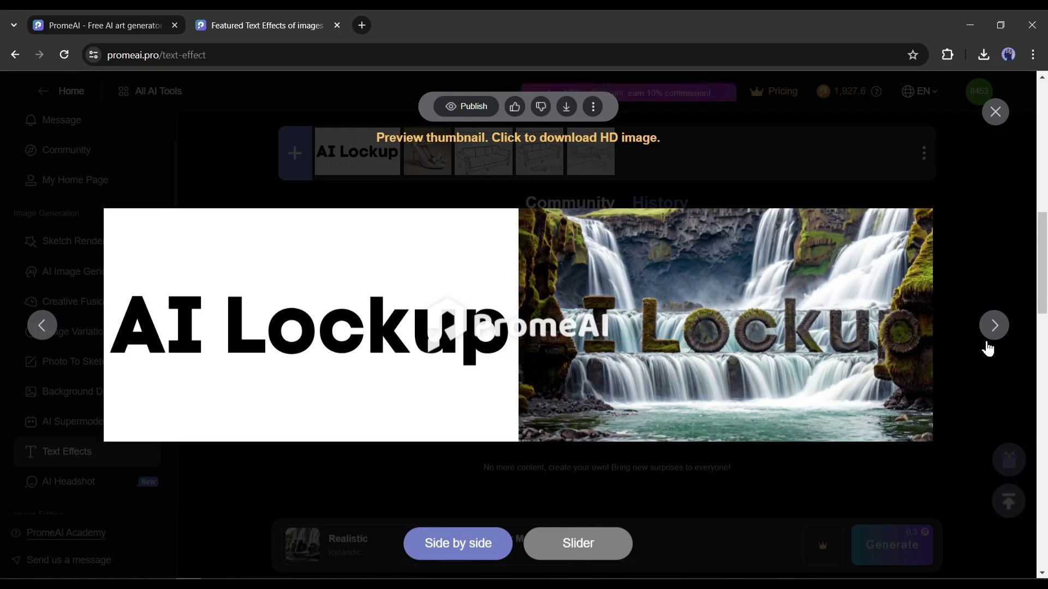
{"action": "left_click", "coordinate": [994, 326]}
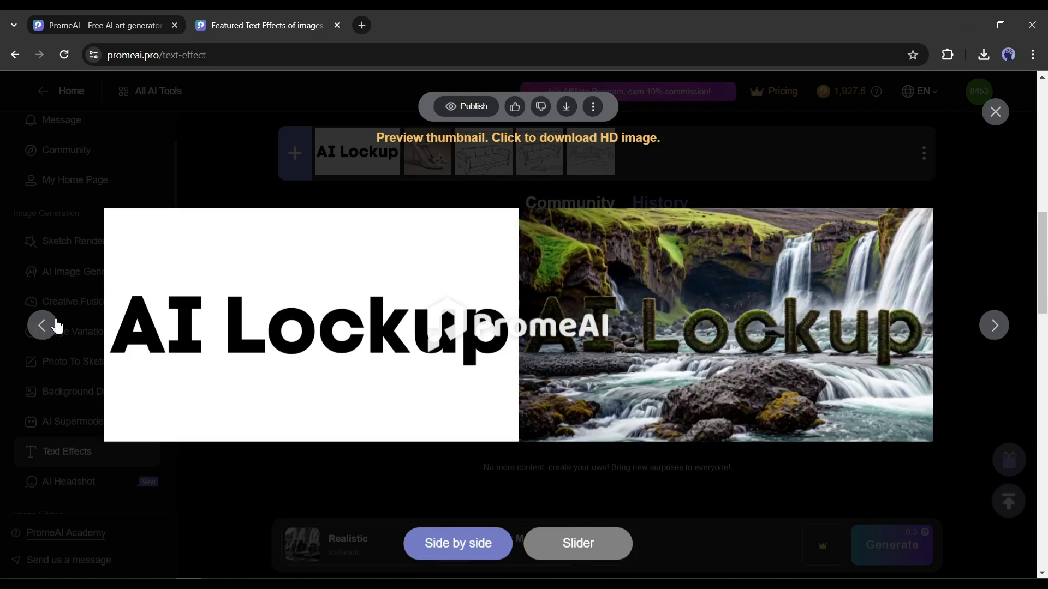
{"action": "left_click", "coordinate": [45, 326]}
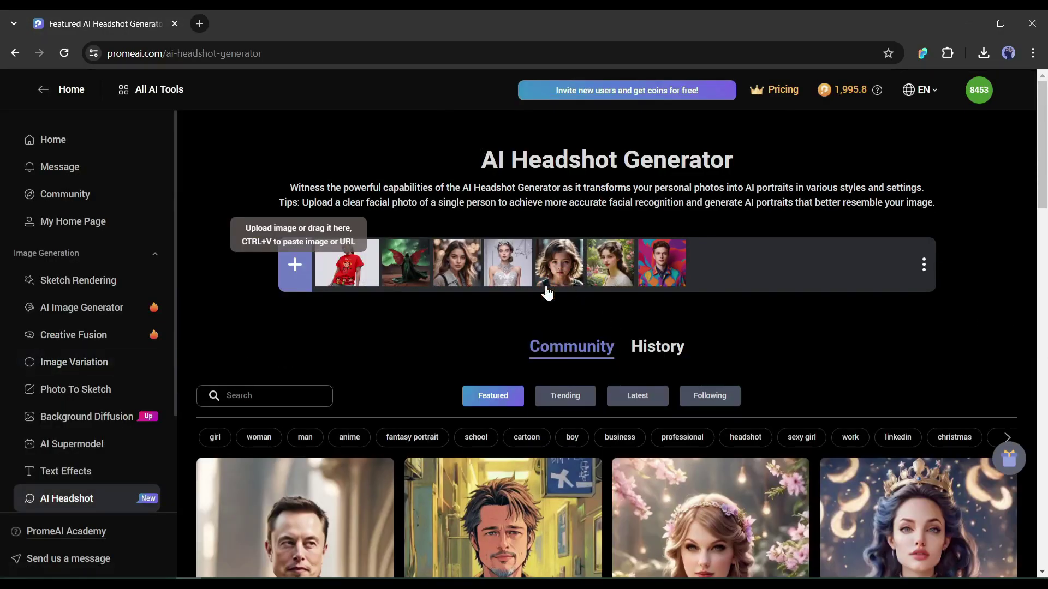
Look over the AI Headshot Generator page, selecting and then clearing part of its description
{"action": "scroll", "coordinate": [701, 326], "scroll_direction": "down", "scroll_amount": 10}
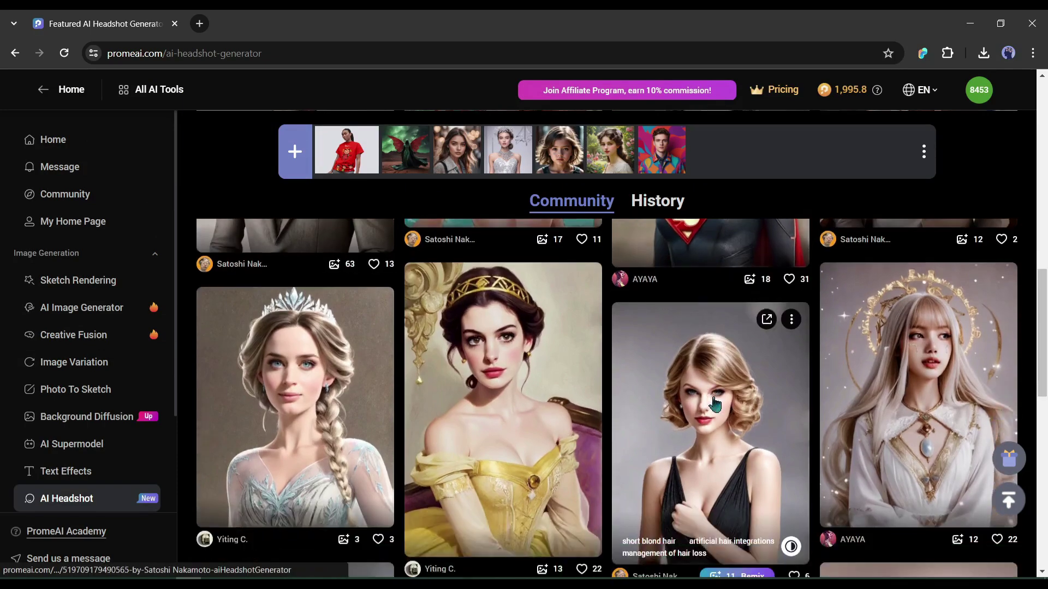
{"action": "scroll", "coordinate": [710, 415], "scroll_direction": "up", "scroll_amount": 15}
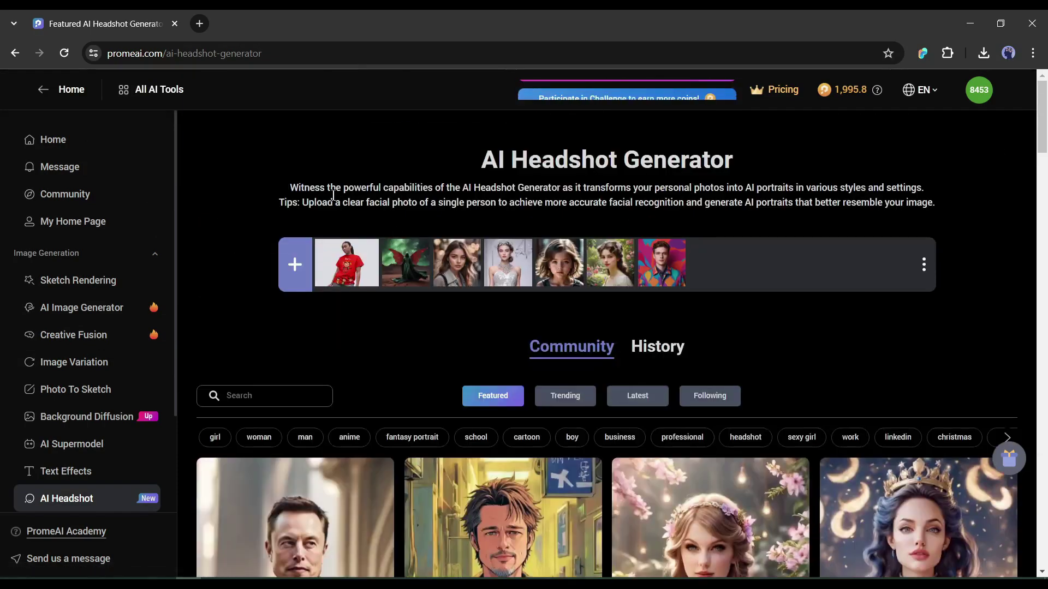
{"action": "left_click_drag", "start_coordinate": [330, 188], "coordinate": [733, 190]}
{"action": "left_click", "coordinate": [192, 307]}
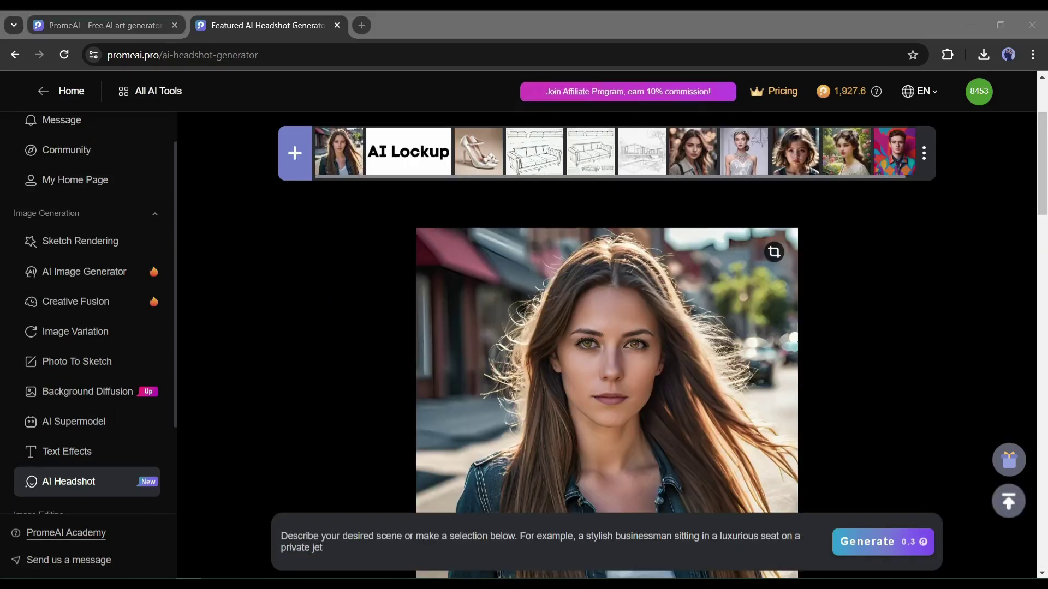
Pick a Women's Fashion scene, keep the original composition, and generate the headshots
{"action": "left_click", "coordinate": [427, 549]}
{"action": "left_click", "coordinate": [330, 546]}
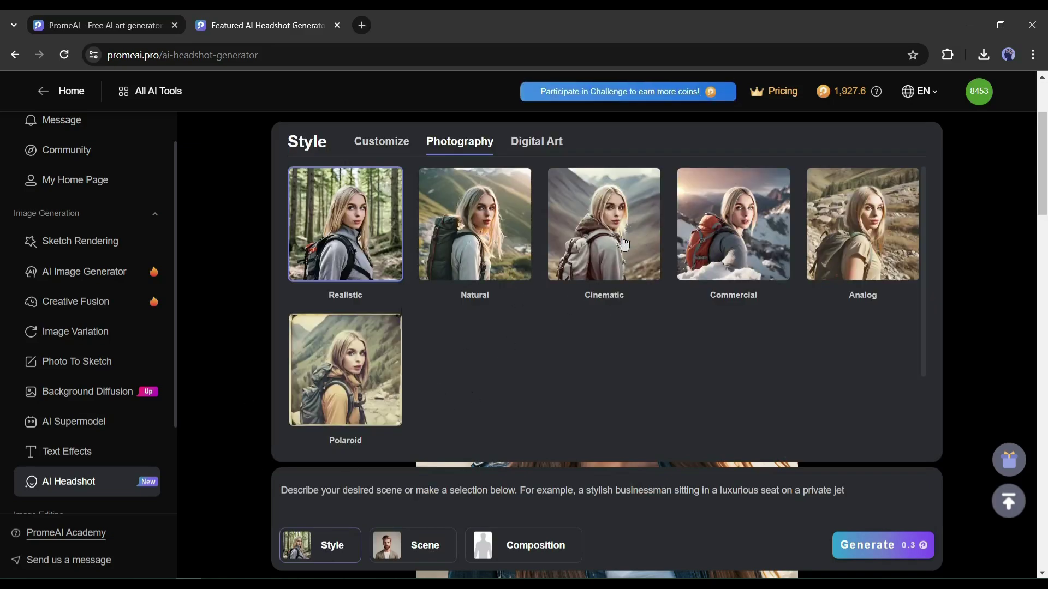
{"action": "left_click", "coordinate": [423, 545]}
{"action": "left_click", "coordinate": [610, 184]}
{"action": "scroll", "coordinate": [601, 300], "scroll_direction": "down", "scroll_amount": 5}
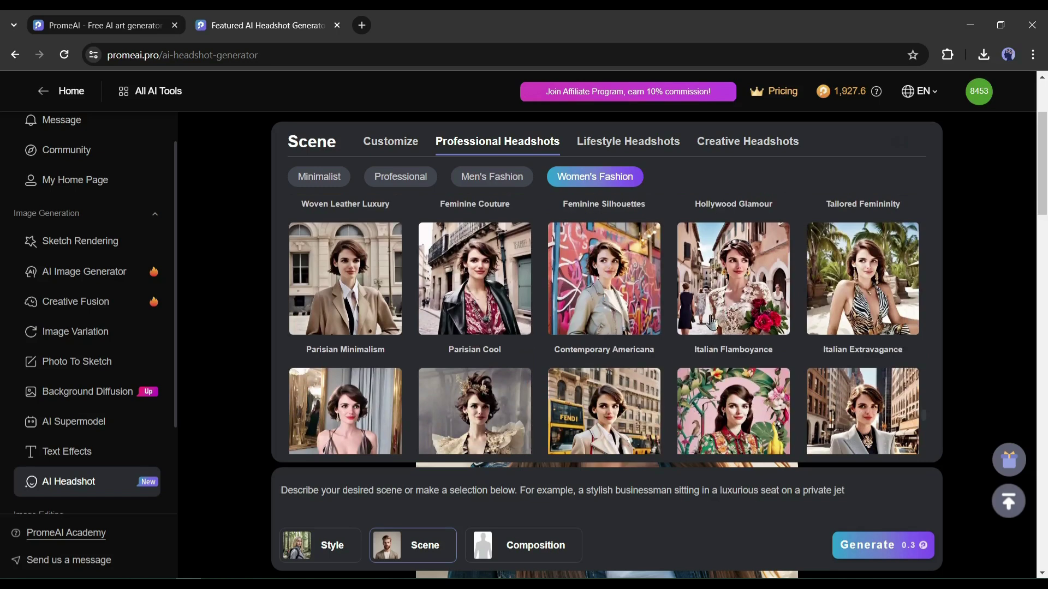
{"action": "left_click", "coordinate": [524, 545]}
{"action": "scroll", "coordinate": [491, 328], "scroll_direction": "down", "scroll_amount": 1}
{"action": "left_click", "coordinate": [320, 176]}
{"action": "left_click", "coordinate": [524, 545]}
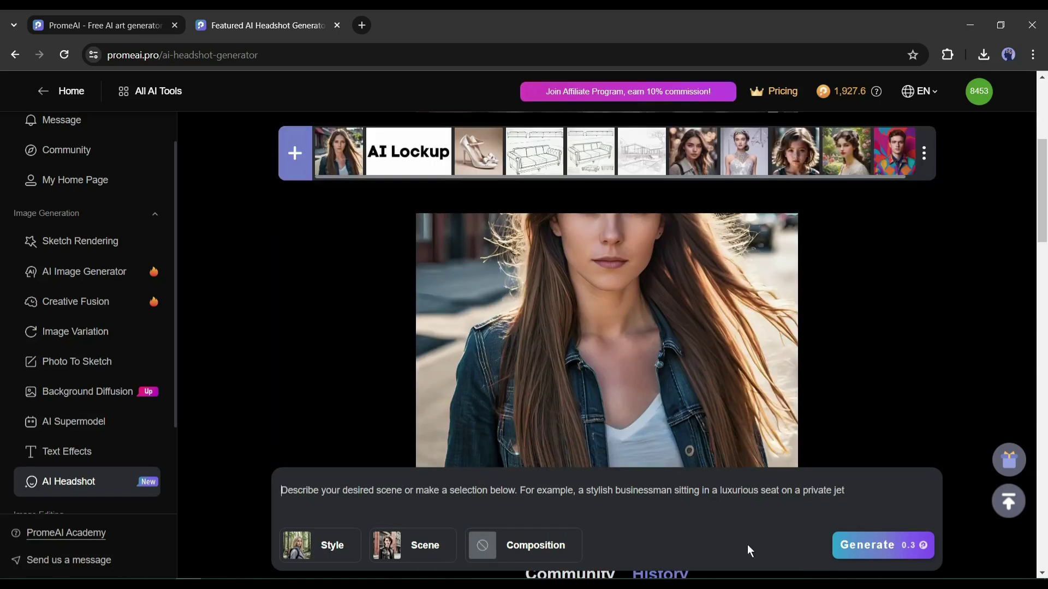
{"action": "left_click", "coordinate": [883, 546]}
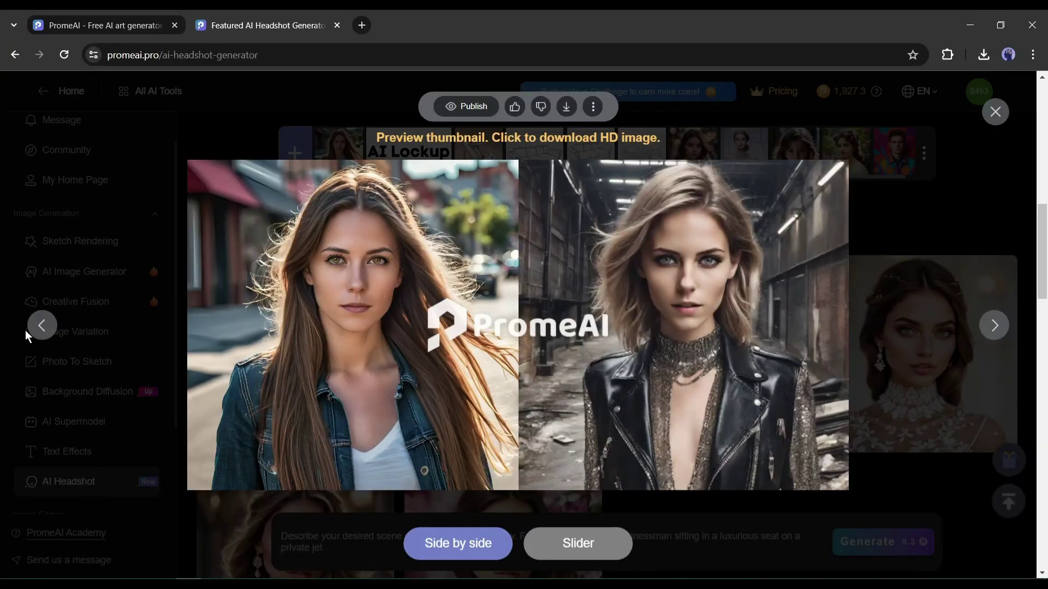
Browse the generated leather-jacket headshots, close the preview, and scroll the history
{"action": "left_click", "coordinate": [43, 328]}
{"action": "left_click", "coordinate": [41, 326]}
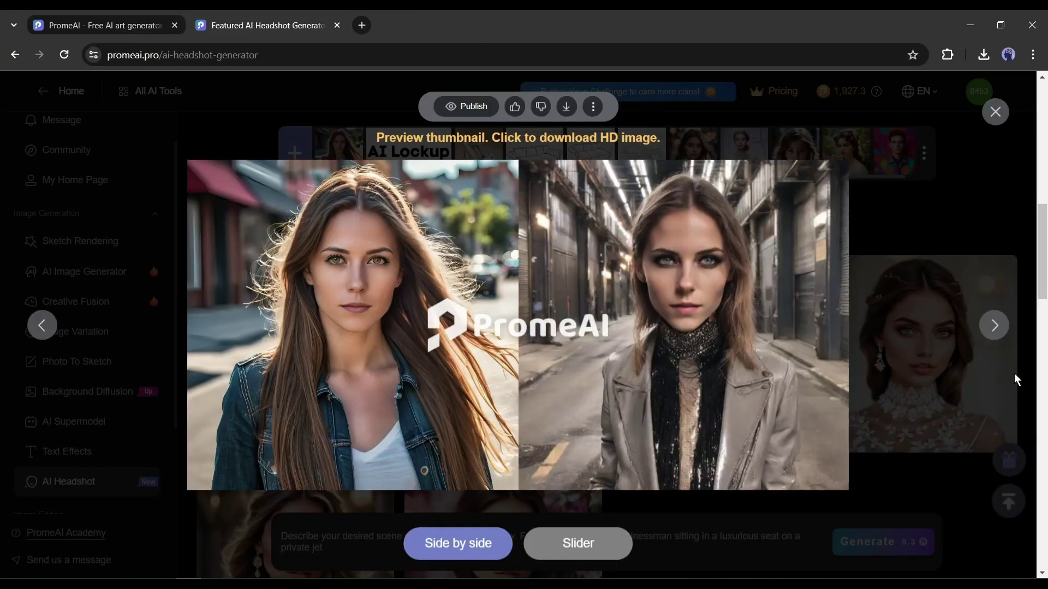
{"action": "left_click", "coordinate": [999, 341]}
{"action": "left_click", "coordinate": [999, 344]}
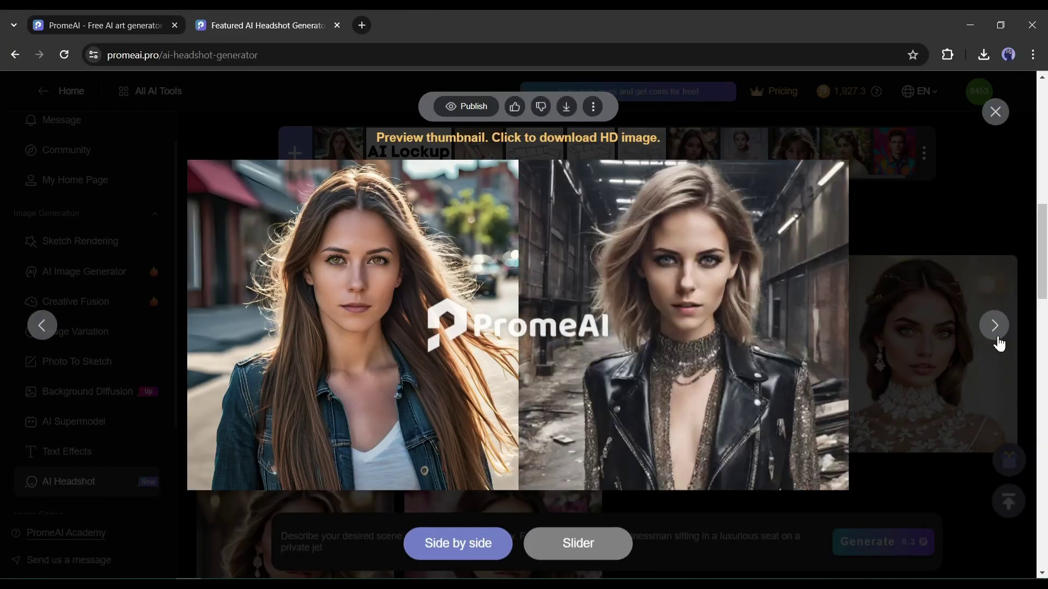
{"action": "left_click", "coordinate": [59, 343]}
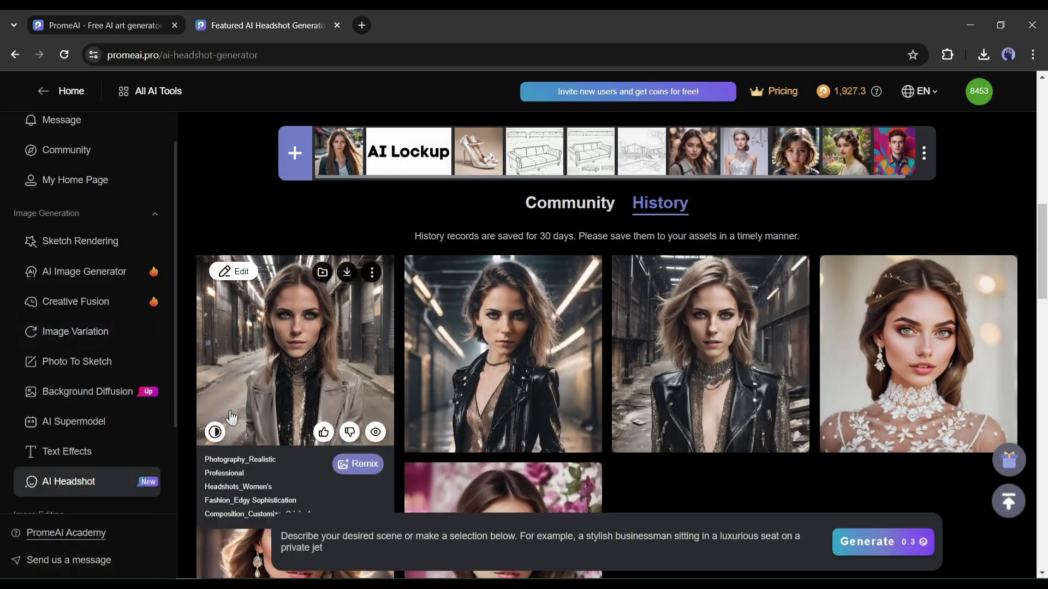
{"action": "scroll", "coordinate": [294, 355], "scroll_direction": "down", "scroll_amount": 3}
{"action": "scroll", "coordinate": [122, 388], "scroll_direction": "down", "scroll_amount": 1}
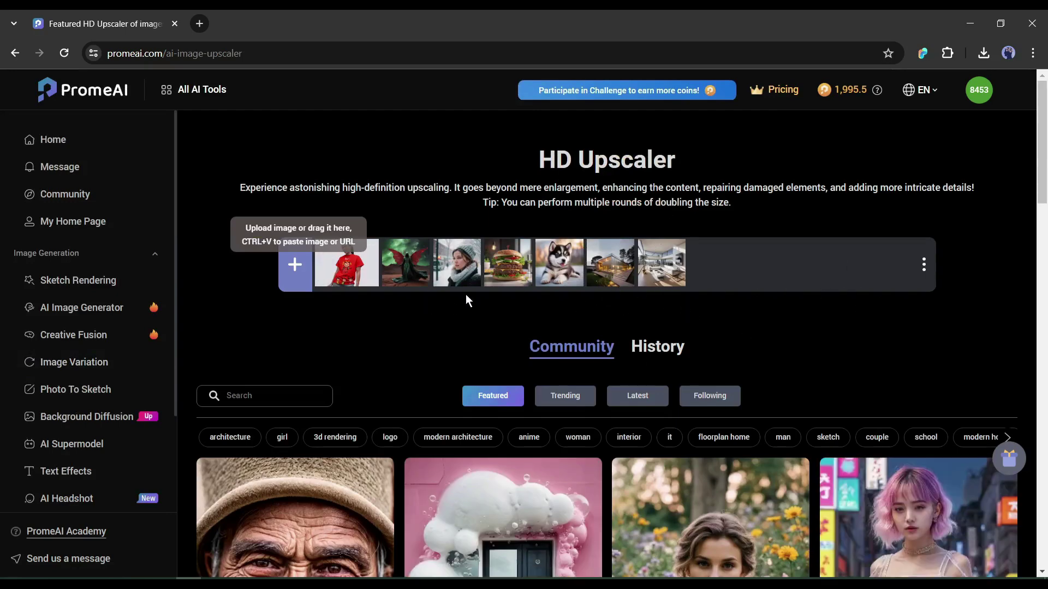
Upscale the pasted rose-and-thorns portrait with the Natural template at High creative detail
{"action": "key", "text": "ctrl+v"}
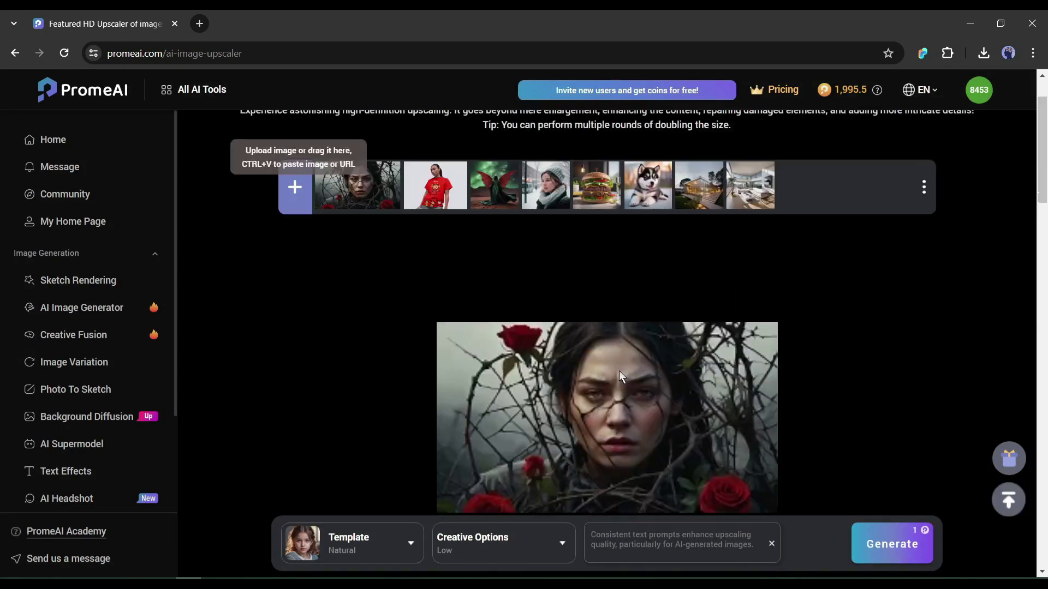
{"action": "left_click", "coordinate": [364, 546]}
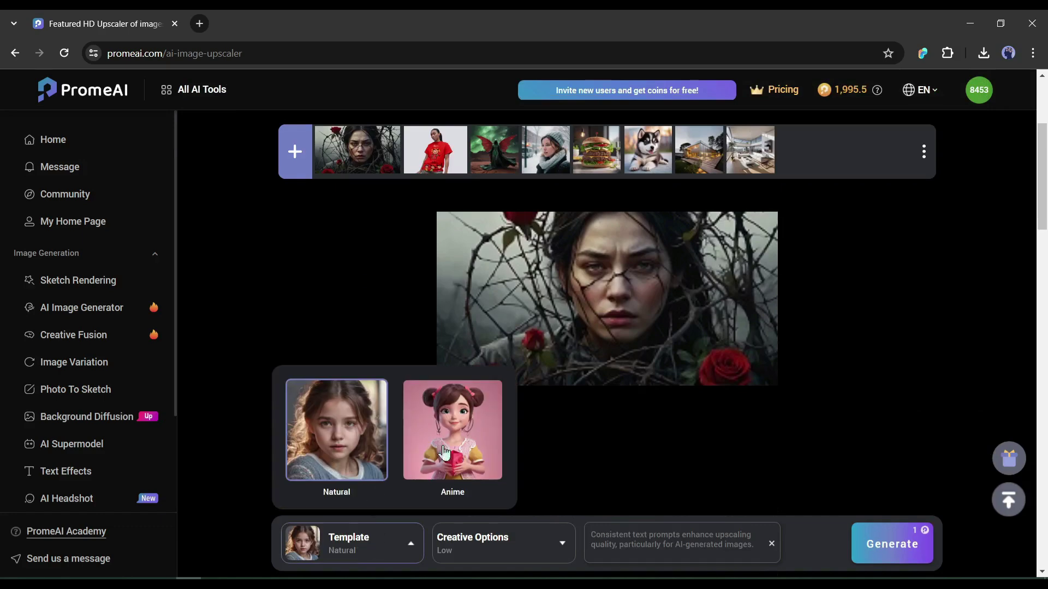
{"action": "left_click", "coordinate": [533, 558]}
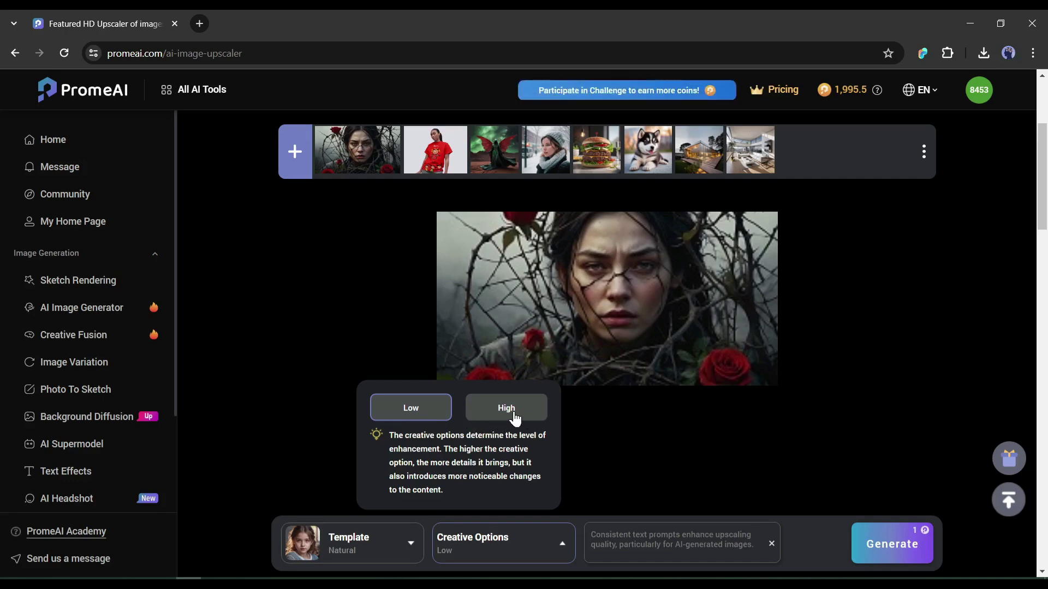
{"action": "left_click", "coordinate": [507, 408]}
{"action": "left_click", "coordinate": [889, 556]}
{"action": "left_click", "coordinate": [568, 419]}
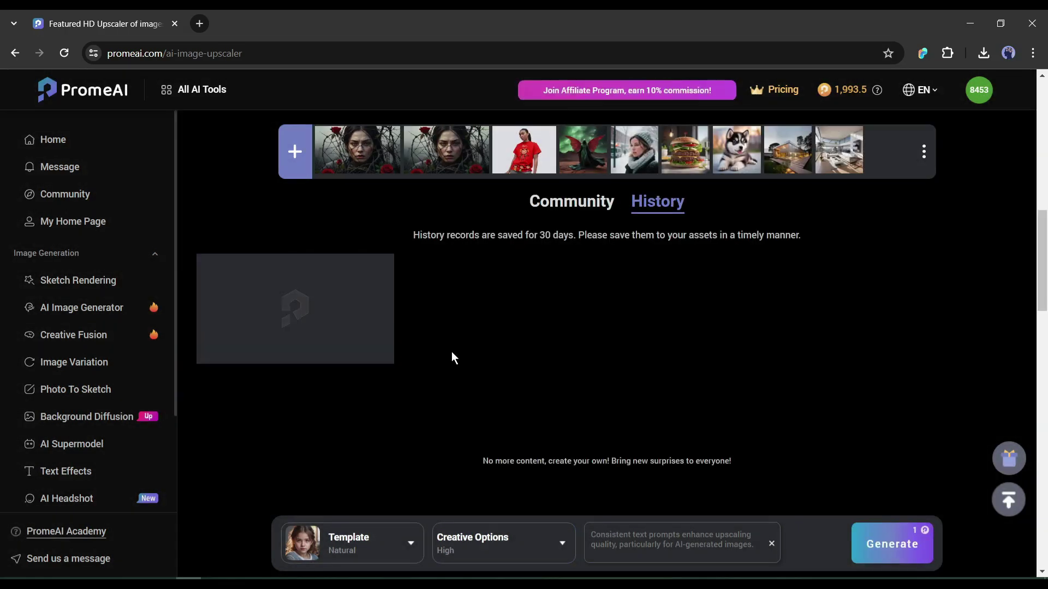
Compare the upscaled portrait with the original, then go to Erase & Replace
{"action": "left_click", "coordinate": [338, 306]}
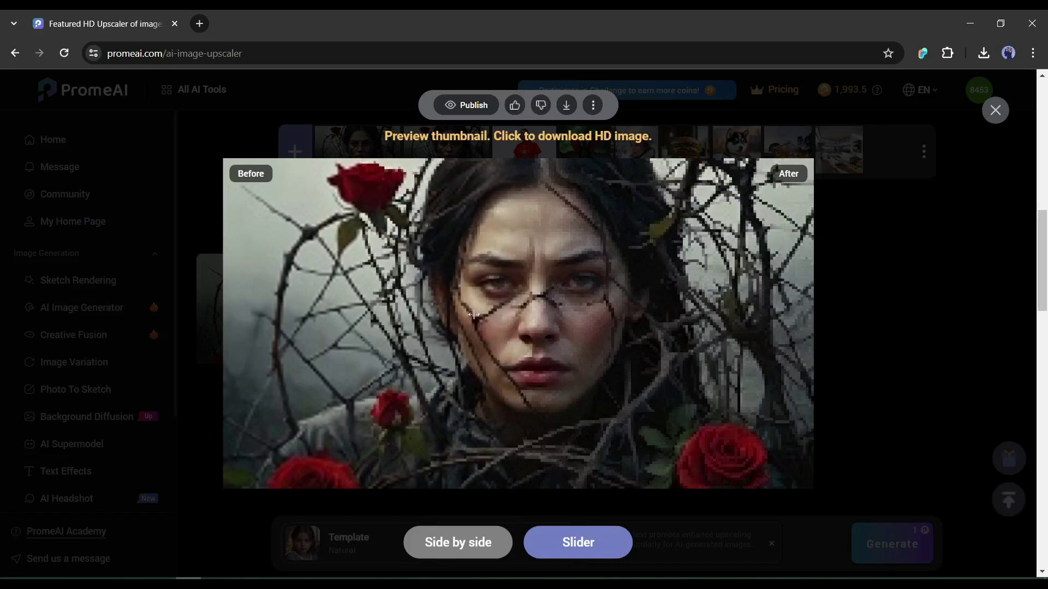
{"action": "left_click", "coordinate": [854, 309]}
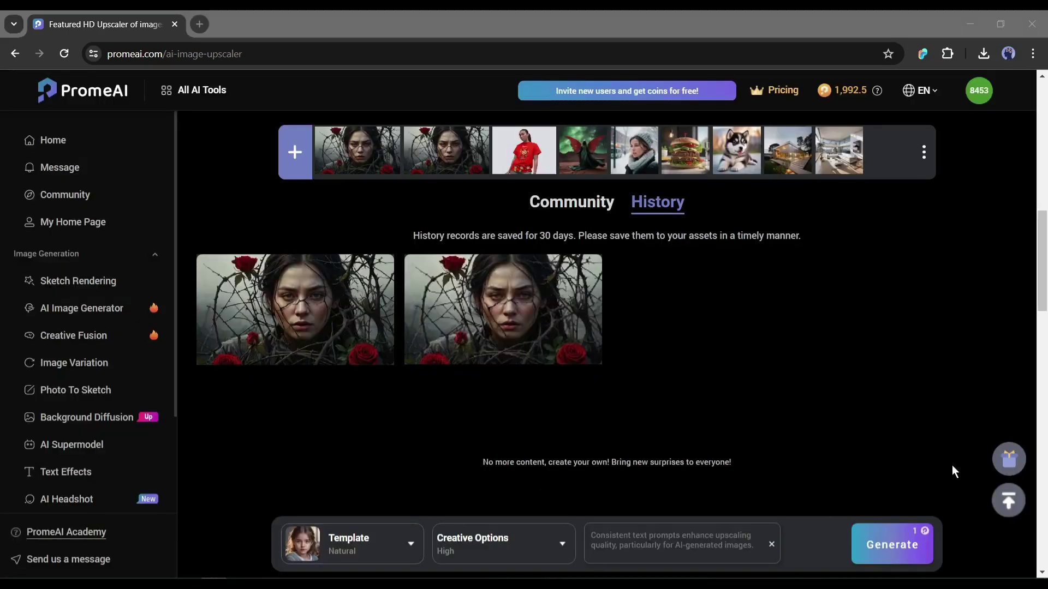
{"action": "scroll", "coordinate": [87, 328], "scroll_direction": "down", "scroll_amount": 5}
{"action": "left_click", "coordinate": [60, 311]}
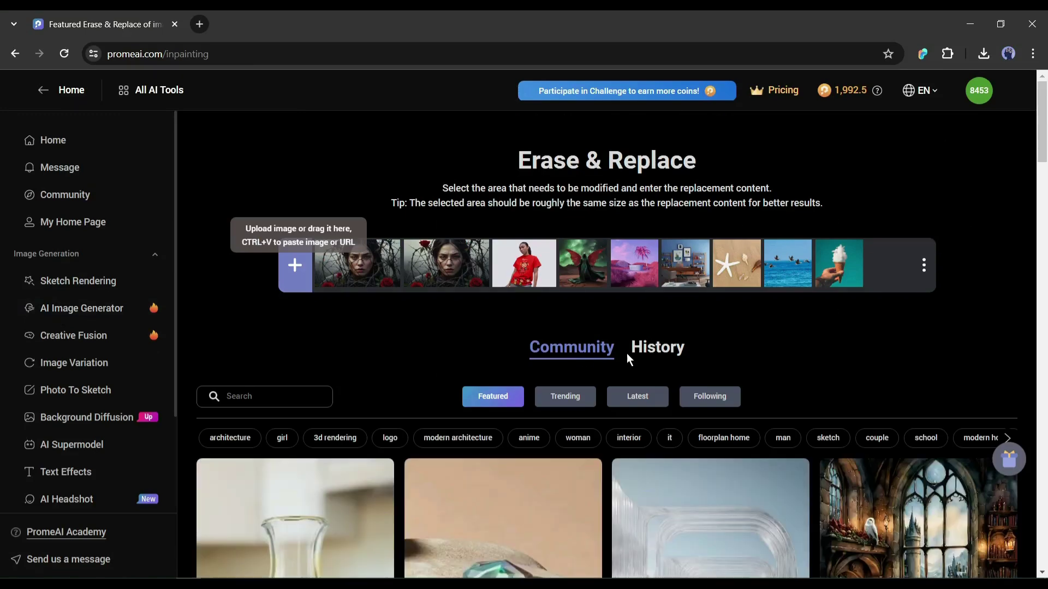
Load the ice-cream photo and select the cloud, waffle cone and rim
{"action": "left_click", "coordinate": [839, 263]}
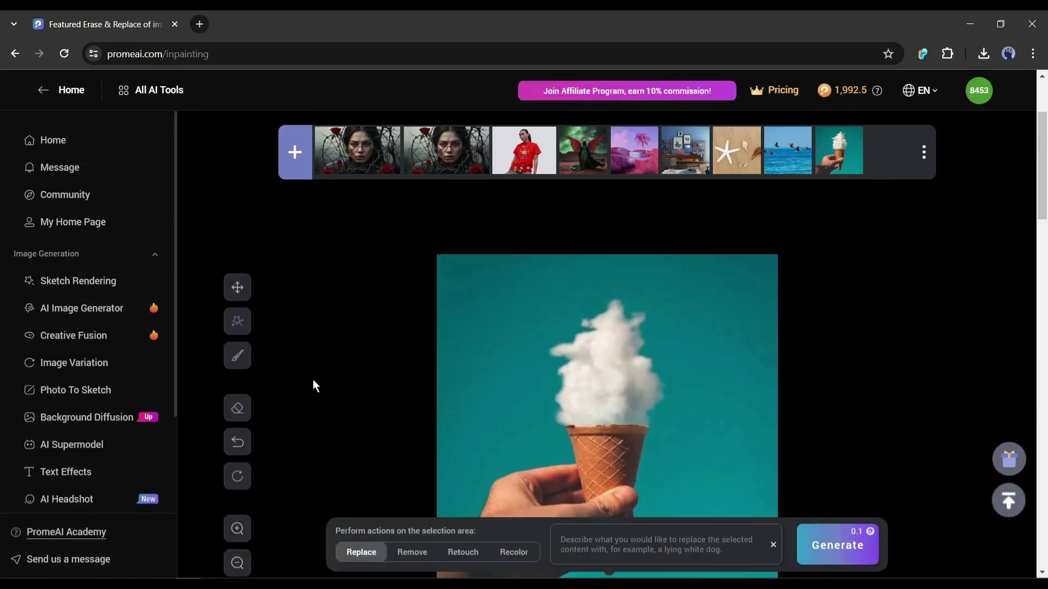
{"action": "left_click", "coordinate": [598, 304]}
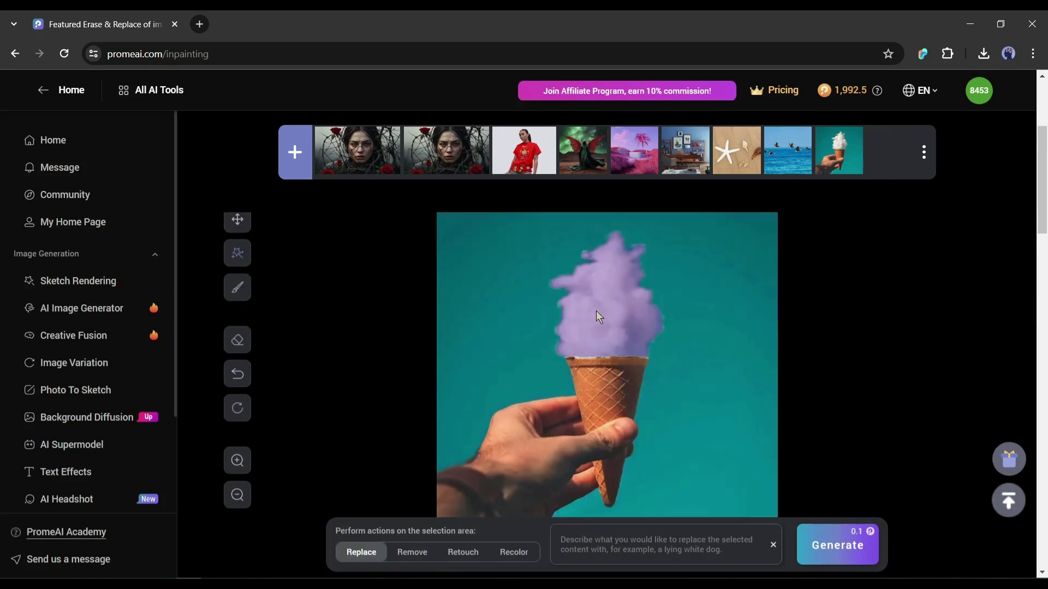
{"action": "left_click", "coordinate": [601, 372]}
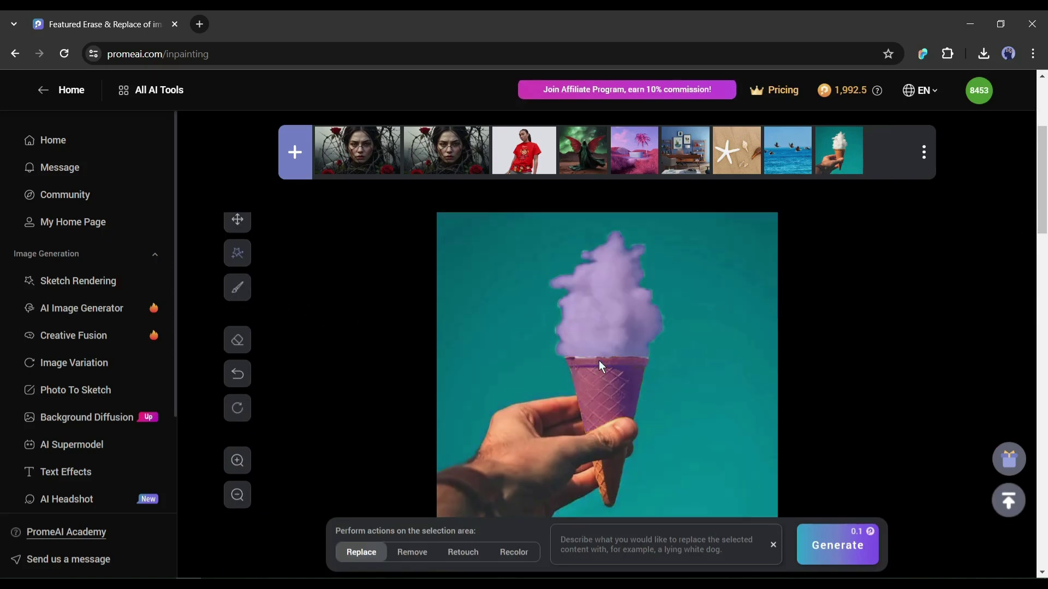
{"action": "left_click", "coordinate": [598, 360]}
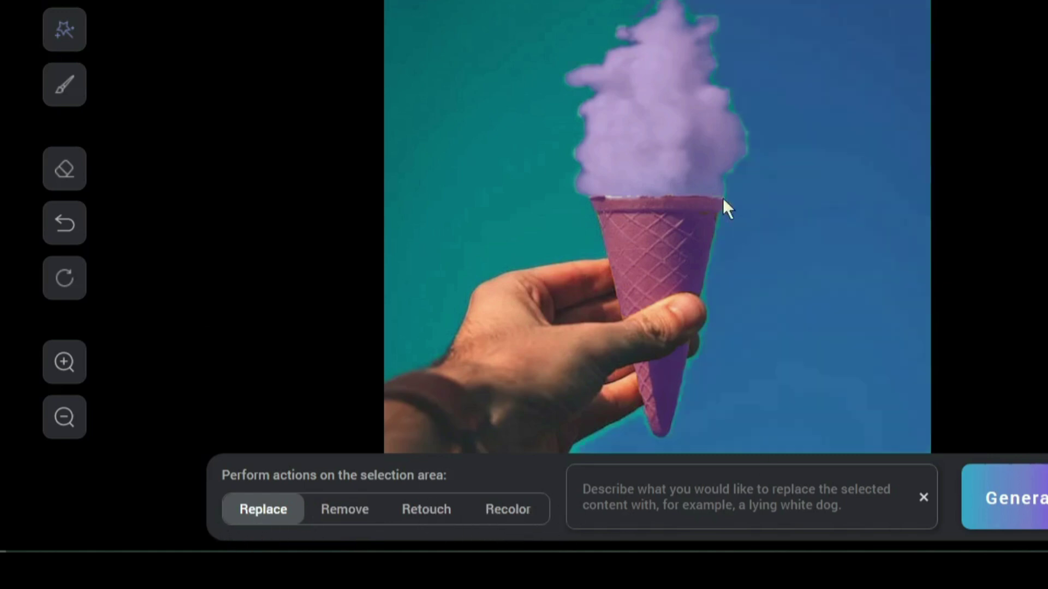
Replace the selection using the prompt 'berr bottle' and compare the beer-bottle results
{"action": "left_click", "coordinate": [662, 253]}
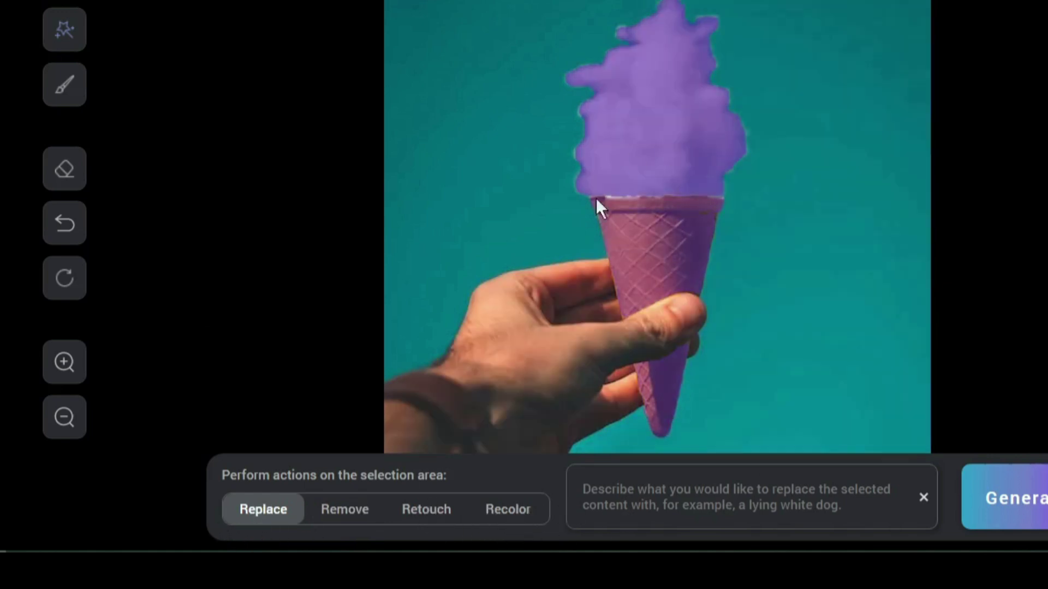
{"action": "left_click", "coordinate": [617, 511]}
{"action": "type", "text": "ber"}
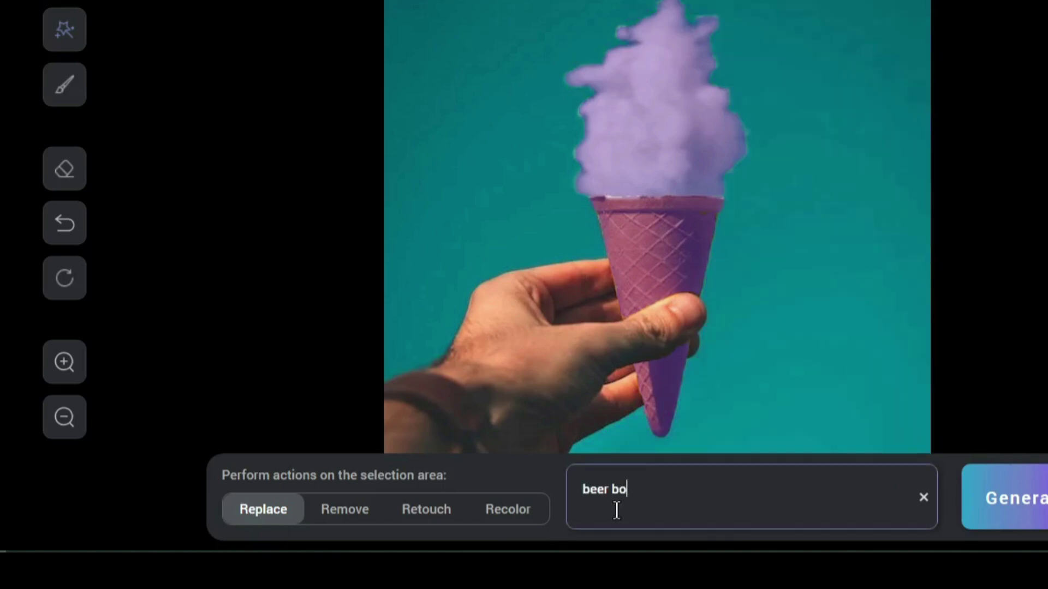
{"action": "type", "text": "r bottle"}
{"action": "left_click", "coordinate": [1021, 498]}
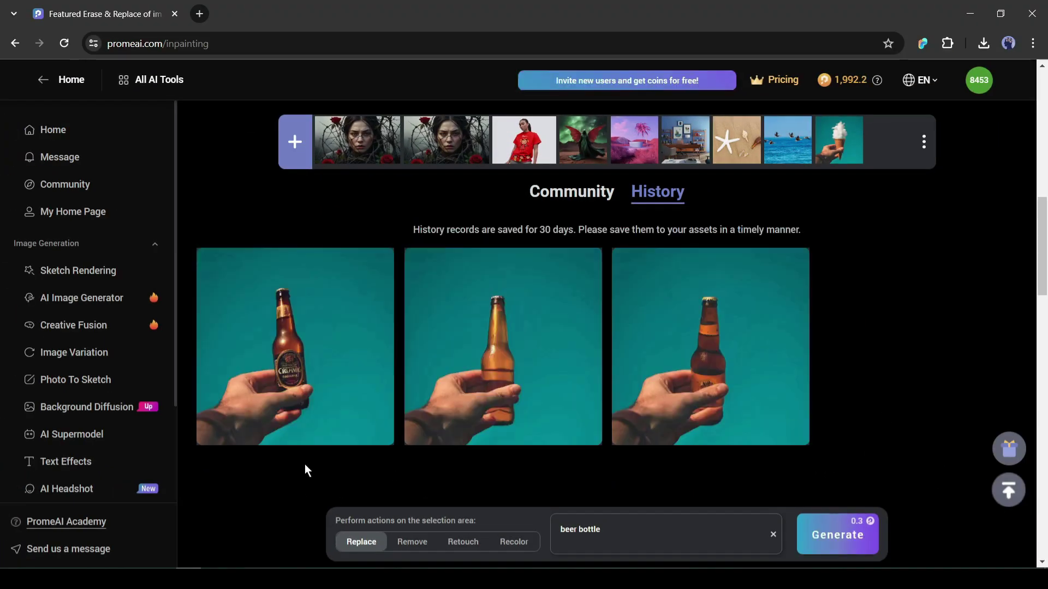
{"action": "left_click", "coordinate": [308, 431]}
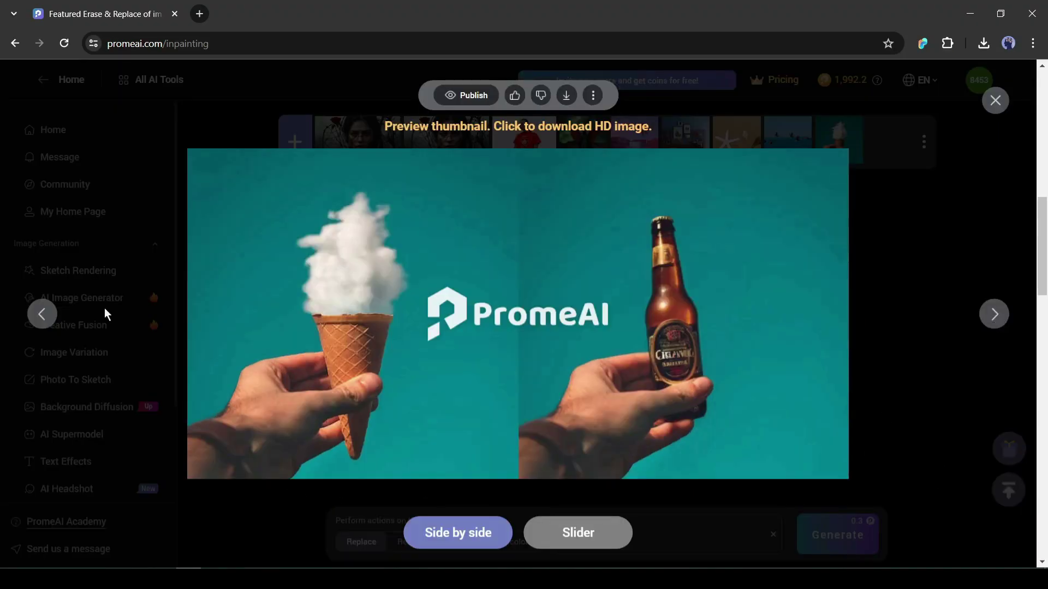
{"action": "left_click", "coordinate": [42, 315]}
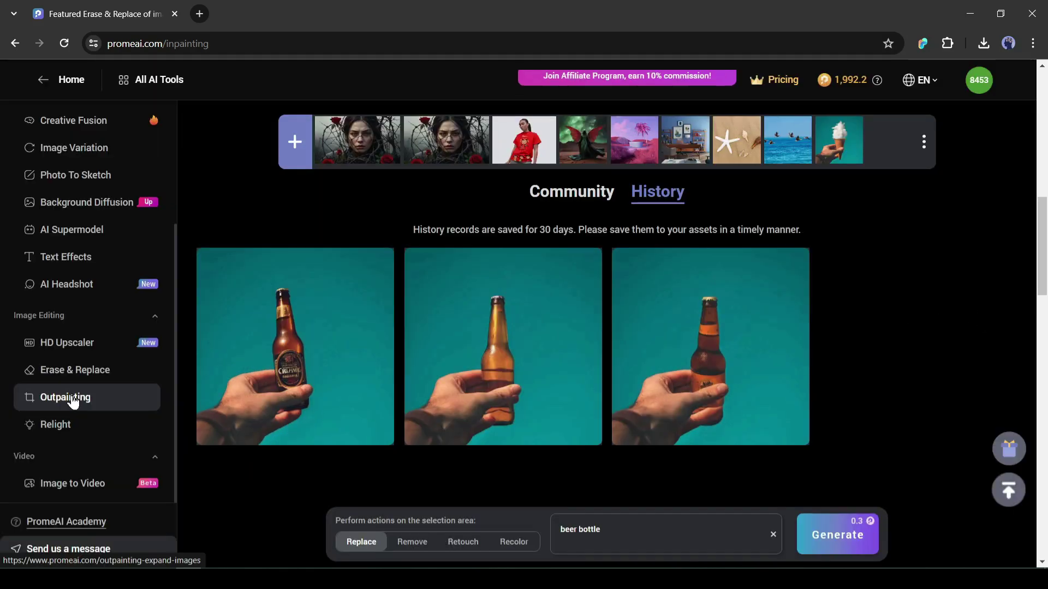
{"action": "left_click", "coordinate": [65, 397]}
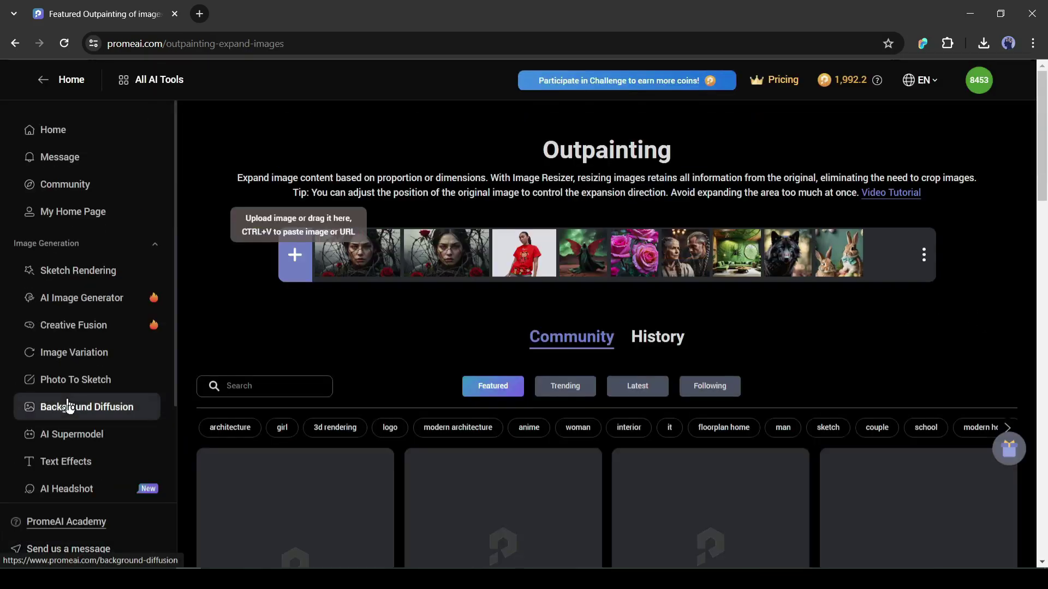
Load the pink roses image and set the output to a wide 1280x720 frame
{"action": "scroll", "coordinate": [816, 343], "scroll_direction": "down", "scroll_amount": 3}
{"action": "left_click", "coordinate": [473, 279]}
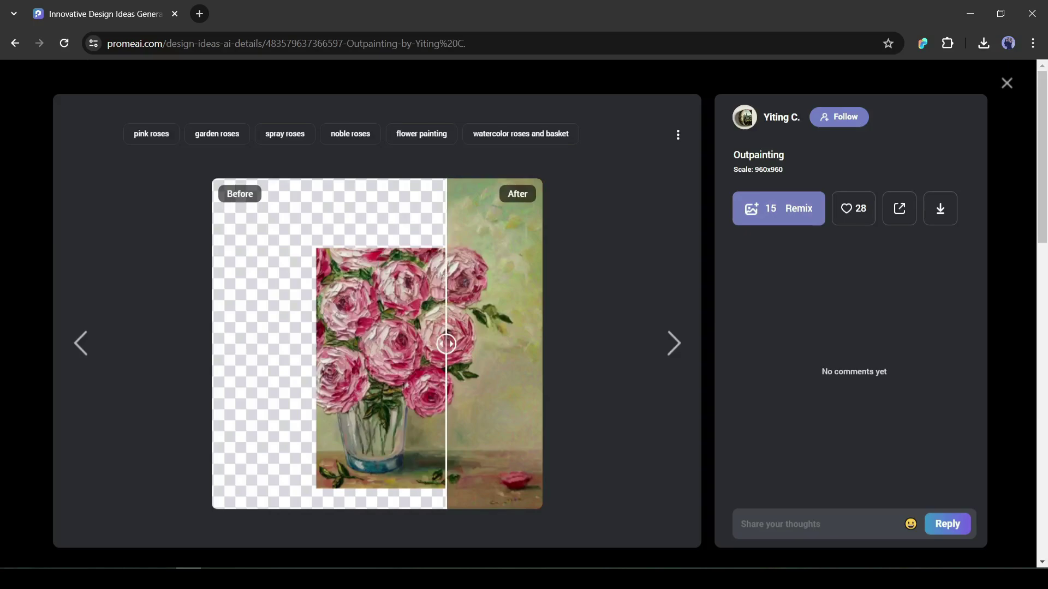
{"action": "key", "text": "Escape"}
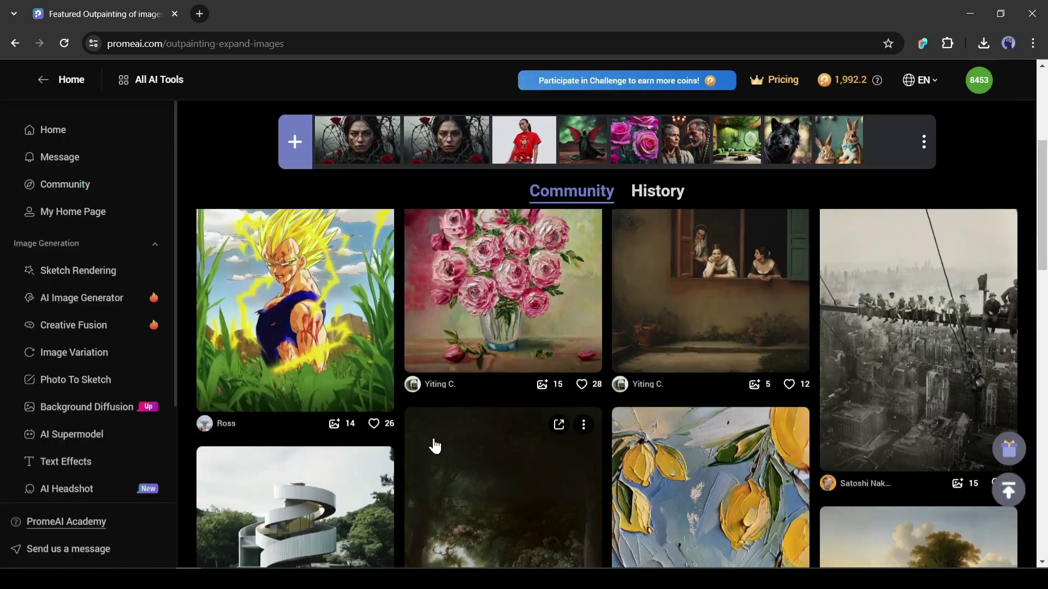
{"action": "left_click", "coordinate": [633, 259]}
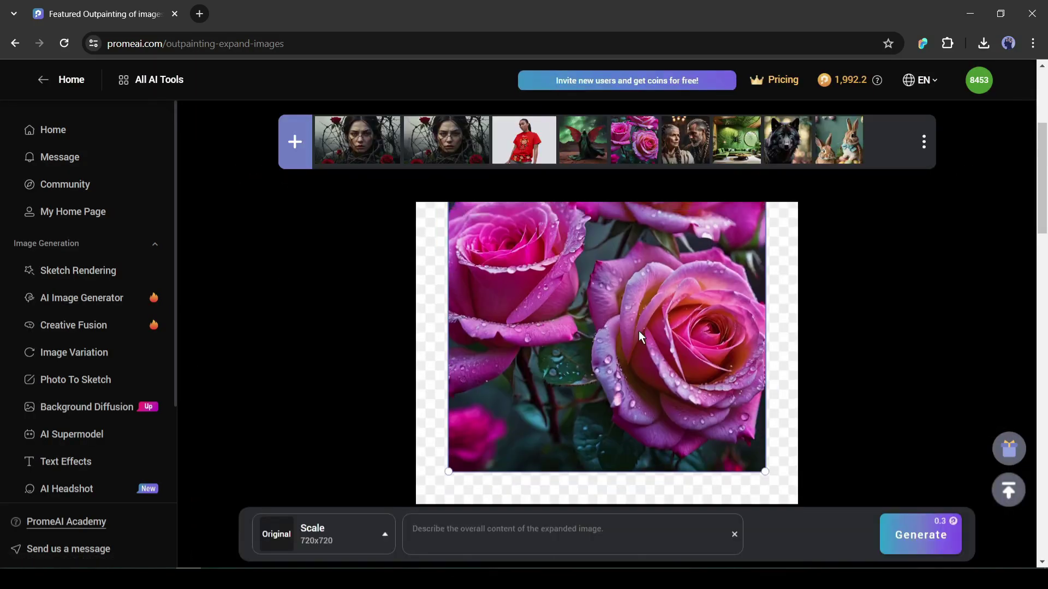
{"action": "left_click", "coordinate": [342, 530]}
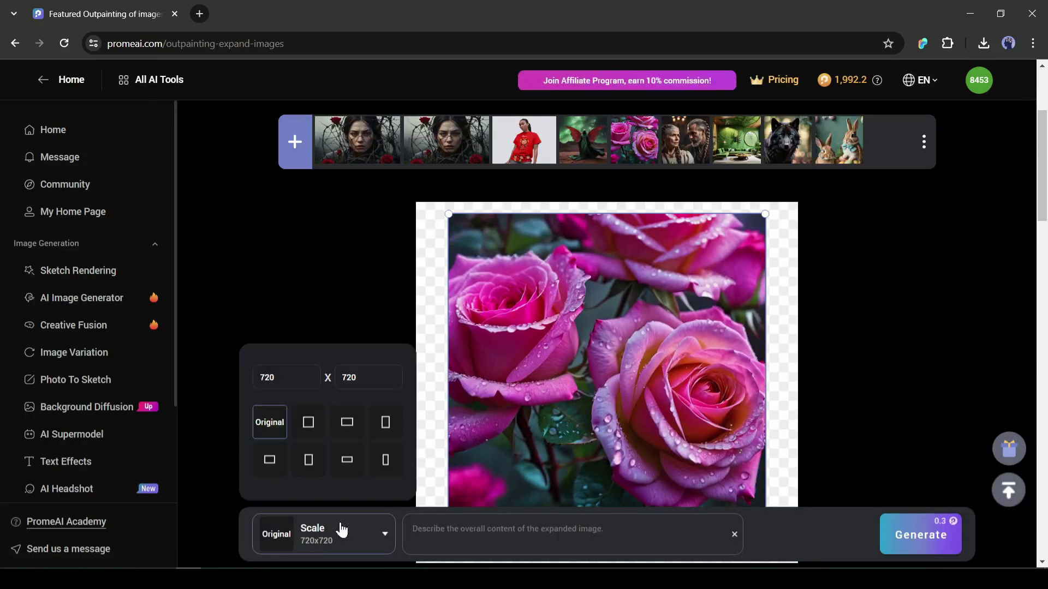
{"action": "left_click", "coordinate": [348, 470]}
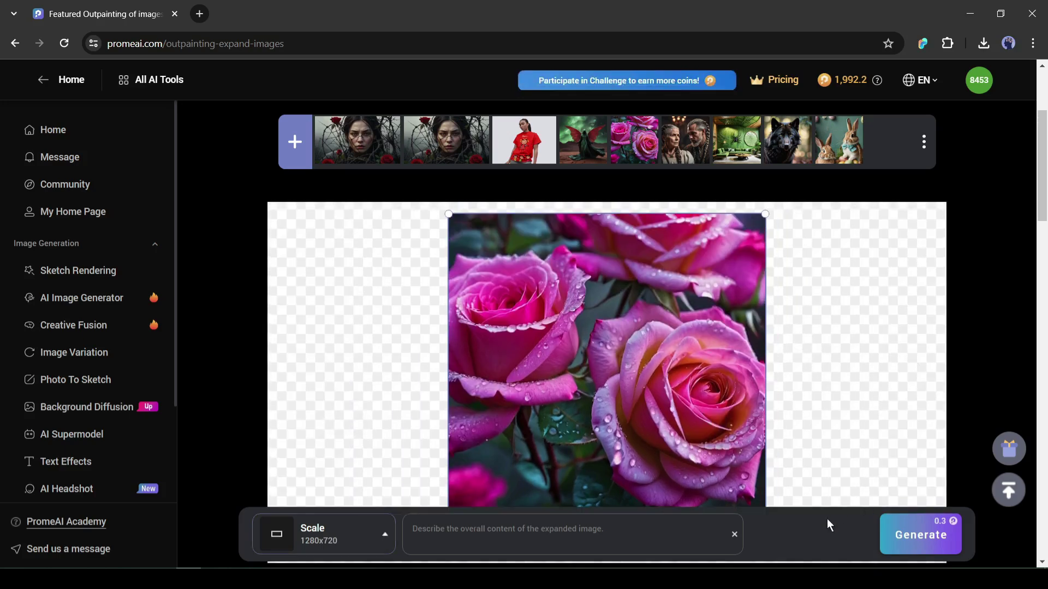
Generate the expanded roses and browse through the three results
{"action": "left_click", "coordinate": [913, 546]}
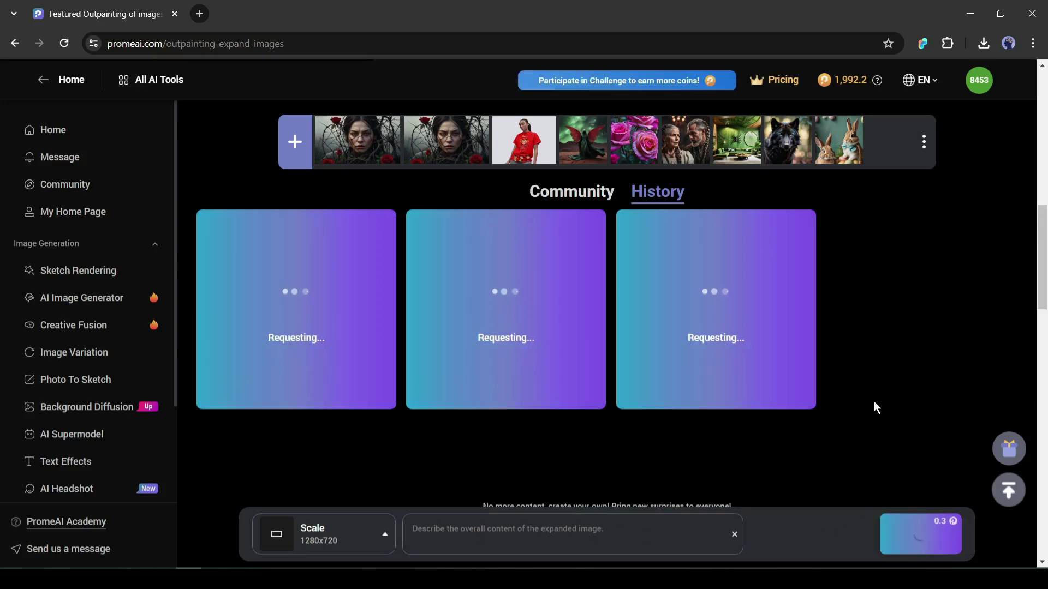
{"action": "left_click", "coordinate": [318, 365]}
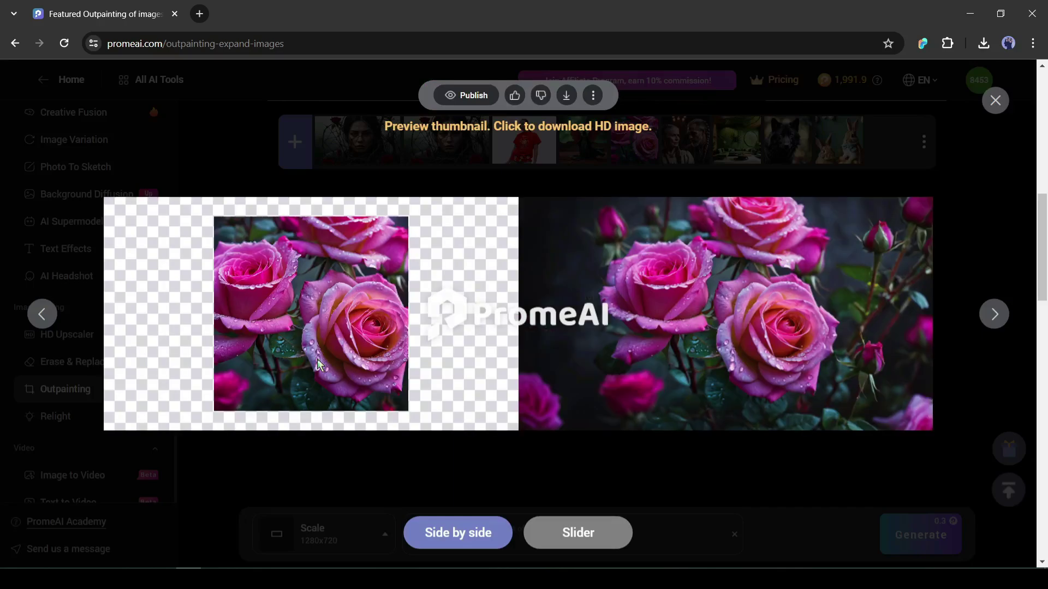
{"action": "left_click", "coordinate": [994, 313]}
{"action": "left_click", "coordinate": [996, 316]}
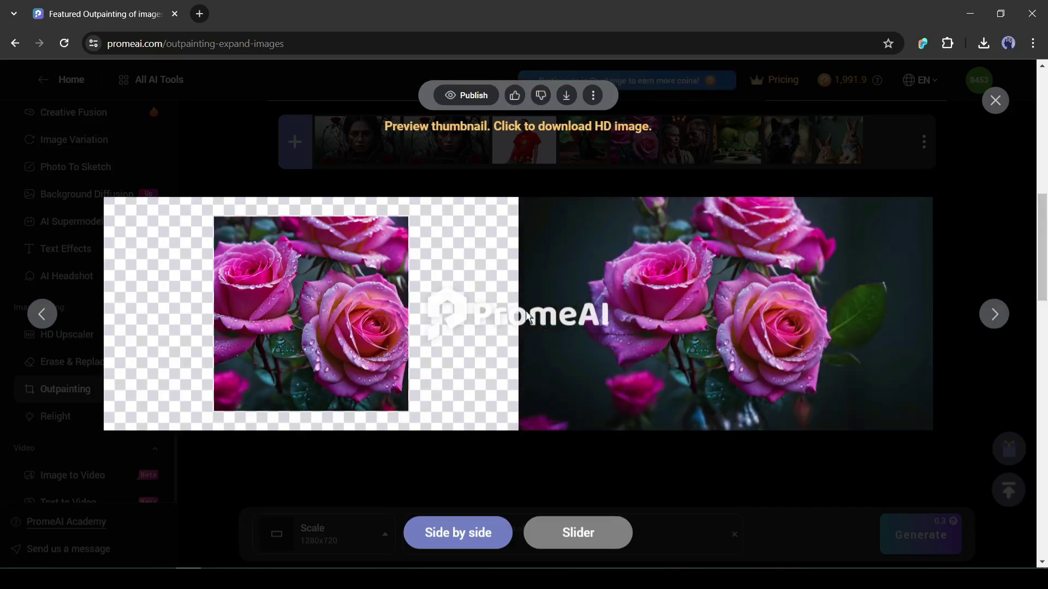
{"action": "left_click", "coordinate": [995, 101]}
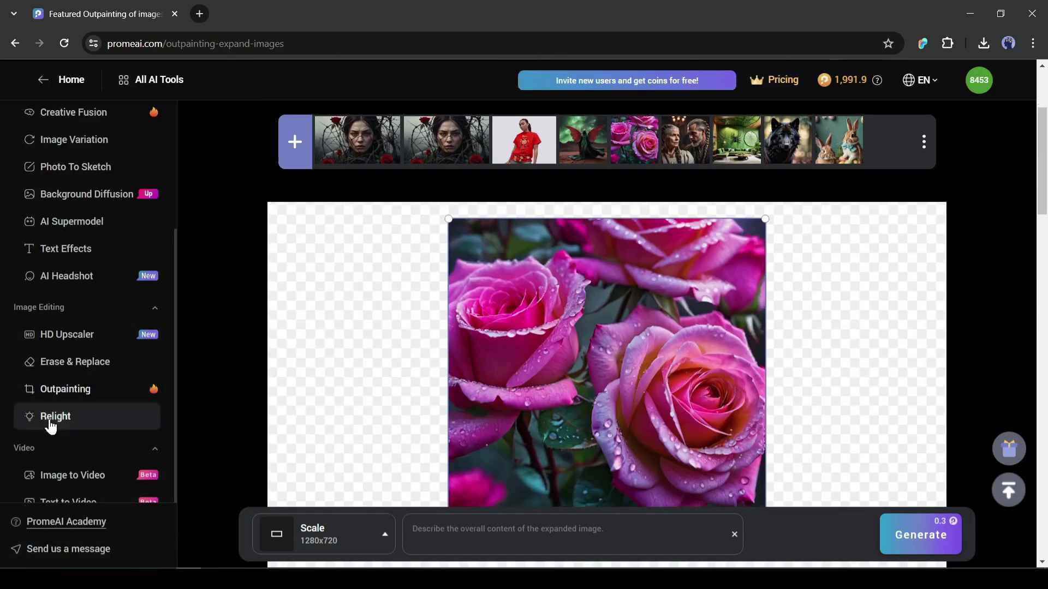
{"action": "left_click", "coordinate": [52, 420]}
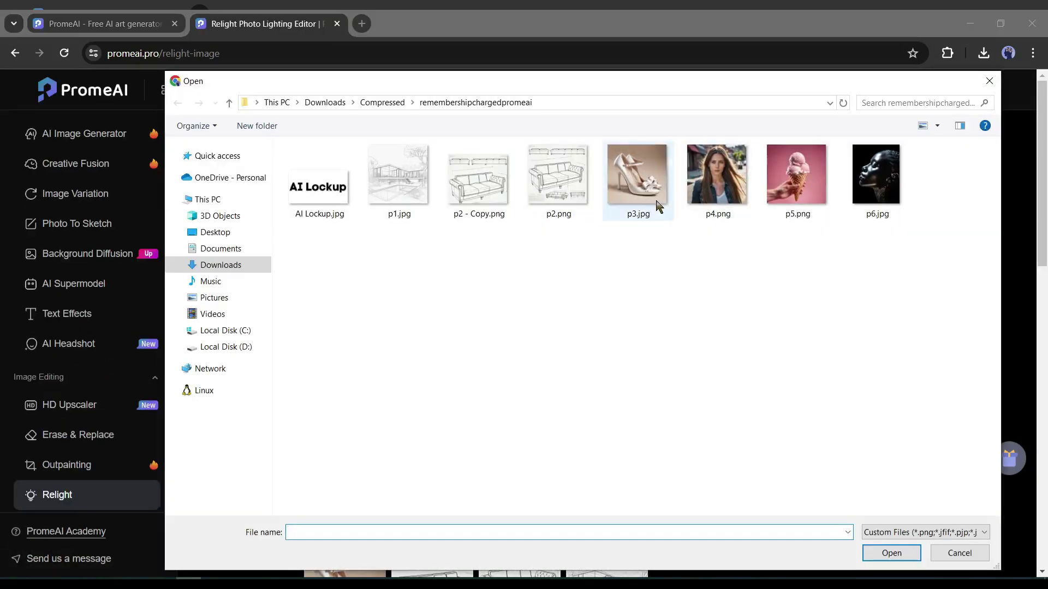
Upload the face image, reposition the green and red lights, and add a fourth light
{"action": "double_click", "coordinate": [657, 208]}
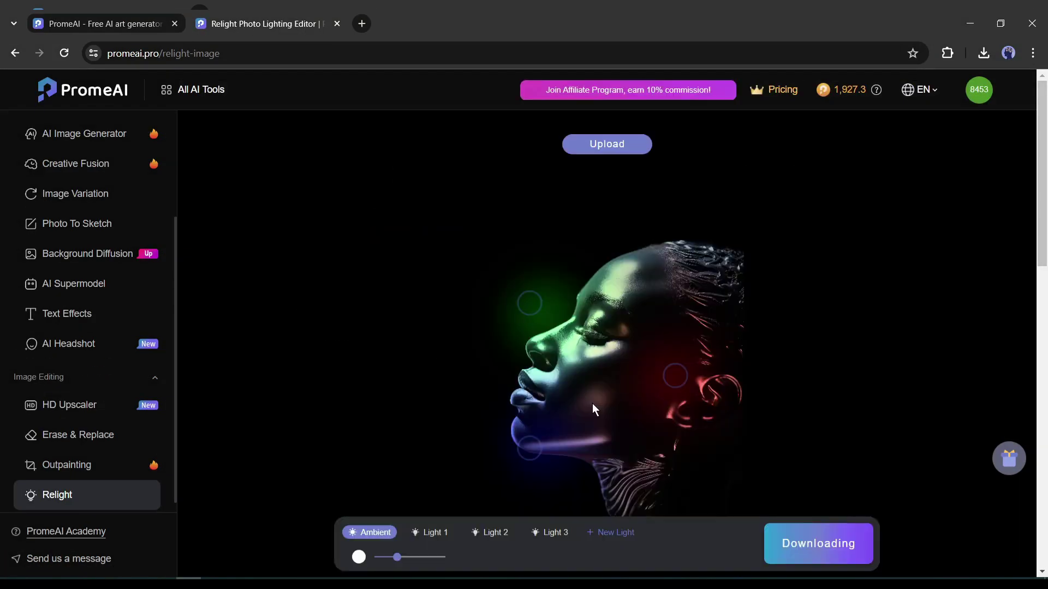
{"action": "left_click_drag", "start_coordinate": [529, 303], "coordinate": [573, 218]}
{"action": "left_click_drag", "start_coordinate": [680, 371], "coordinate": [687, 296]}
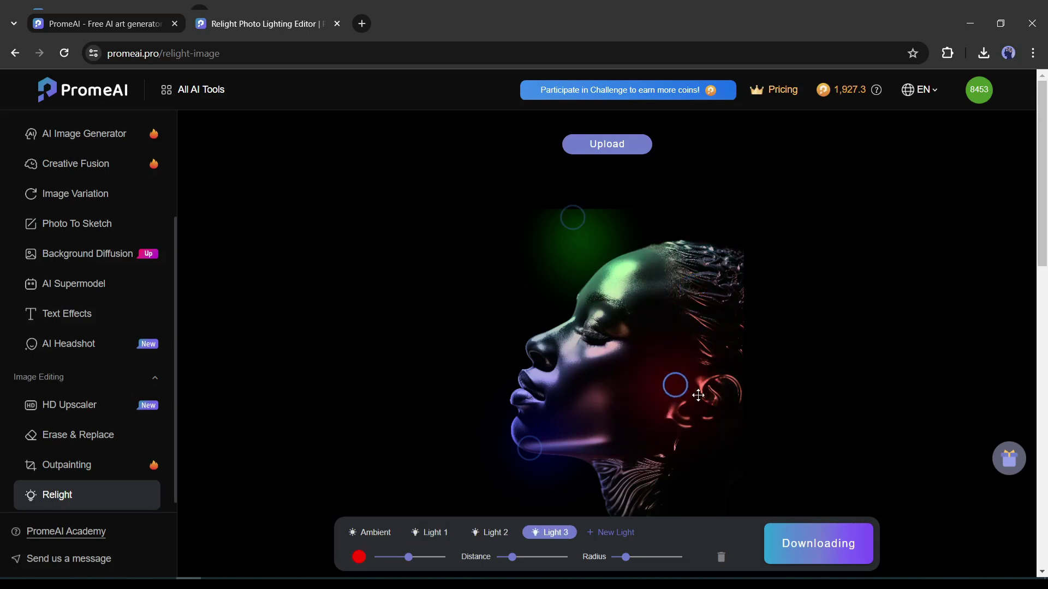
{"action": "left_click_drag", "start_coordinate": [699, 395], "coordinate": [702, 395]}
{"action": "left_click", "coordinate": [622, 532]}
{"action": "mouse_move", "coordinate": [409, 557]}
{"action": "left_mouse_down"}
{"action": "mouse_move", "coordinate": [432, 558]}
{"action": "mouse_move", "coordinate": [402, 556]}
{"action": "left_mouse_up"}
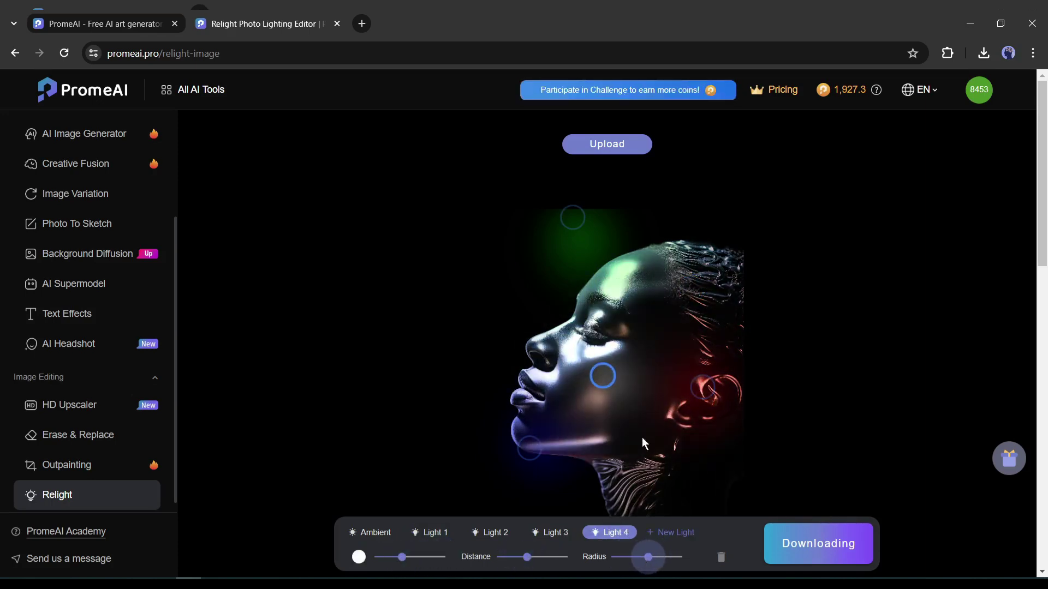
Tint the fourth light blue, download the standard-size image, and test the ambient light strength
{"action": "left_click", "coordinate": [359, 556]}
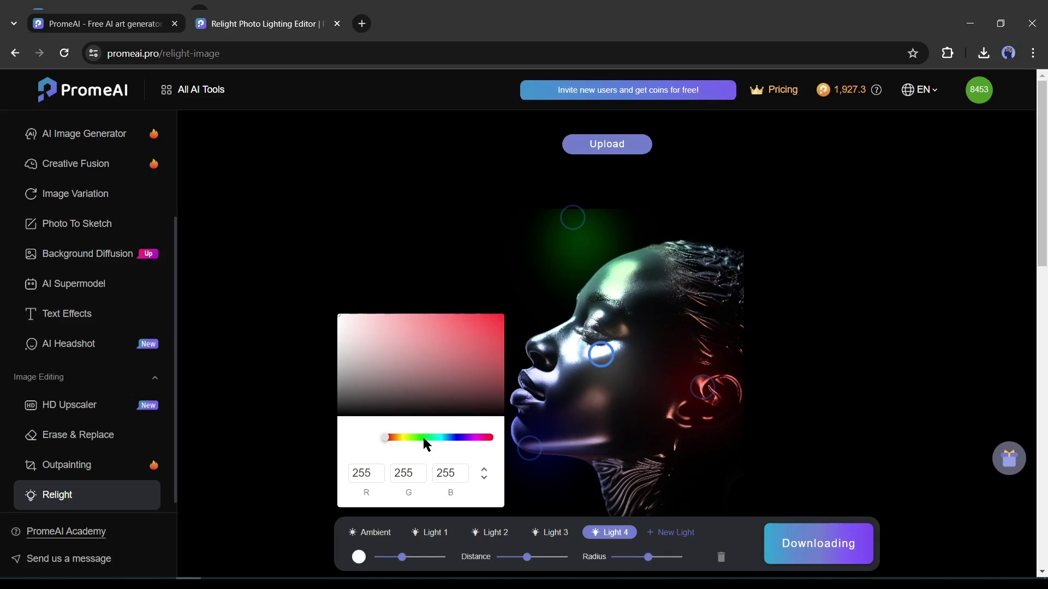
{"action": "left_click", "coordinate": [455, 437]}
{"action": "left_click", "coordinate": [497, 346]}
{"action": "left_click", "coordinate": [540, 472]}
{"action": "mouse_move", "coordinate": [812, 555]}
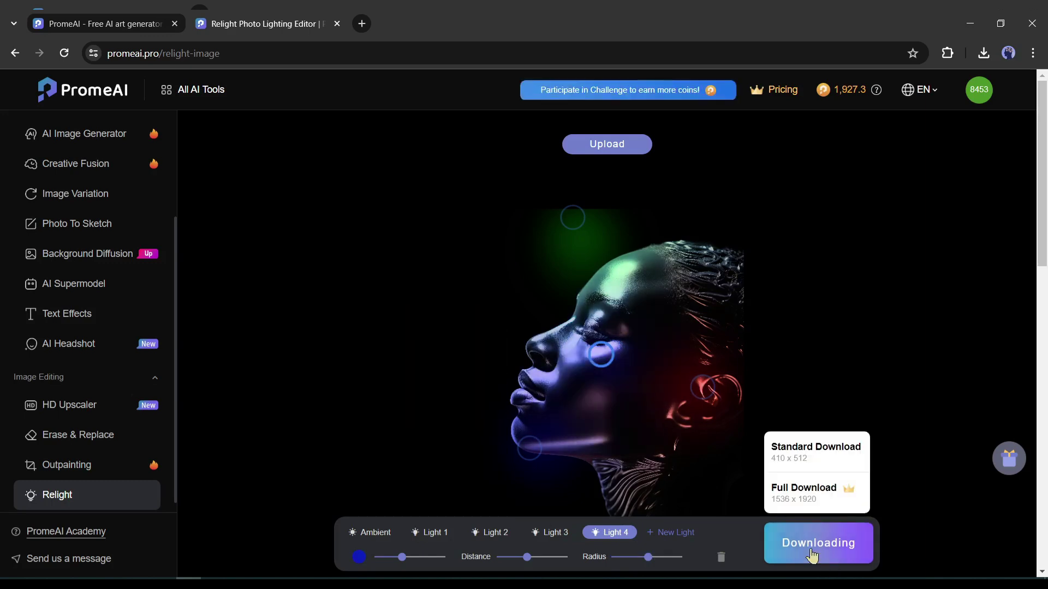
{"action": "left_click", "coordinate": [834, 463]}
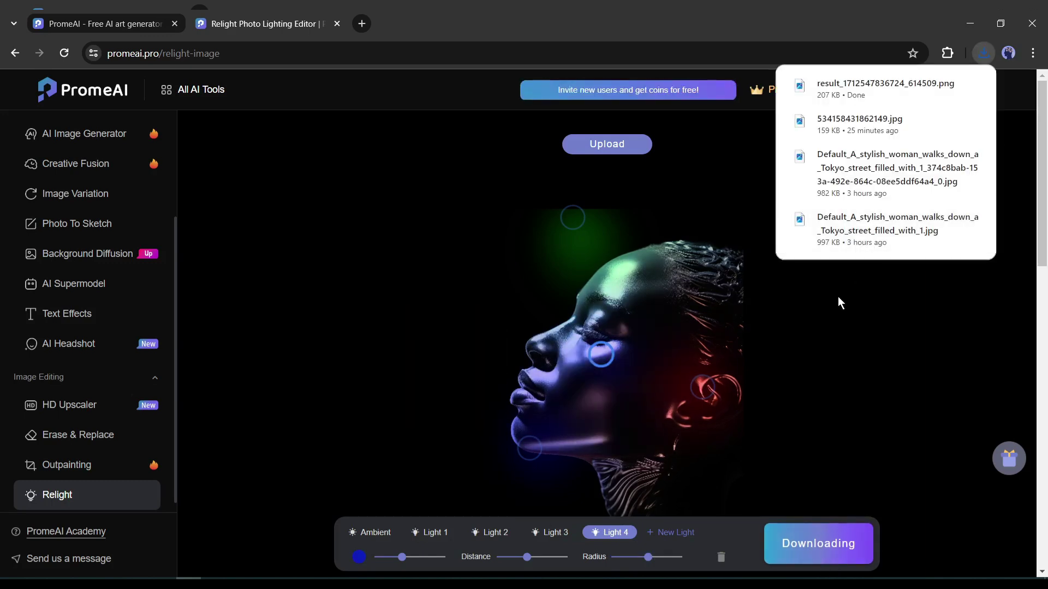
{"action": "left_click", "coordinate": [367, 534]}
{"action": "mouse_move", "coordinate": [398, 558]}
{"action": "left_mouse_down"}
{"action": "mouse_move", "coordinate": [409, 557]}
{"action": "mouse_move", "coordinate": [389, 557]}
{"action": "left_mouse_up"}
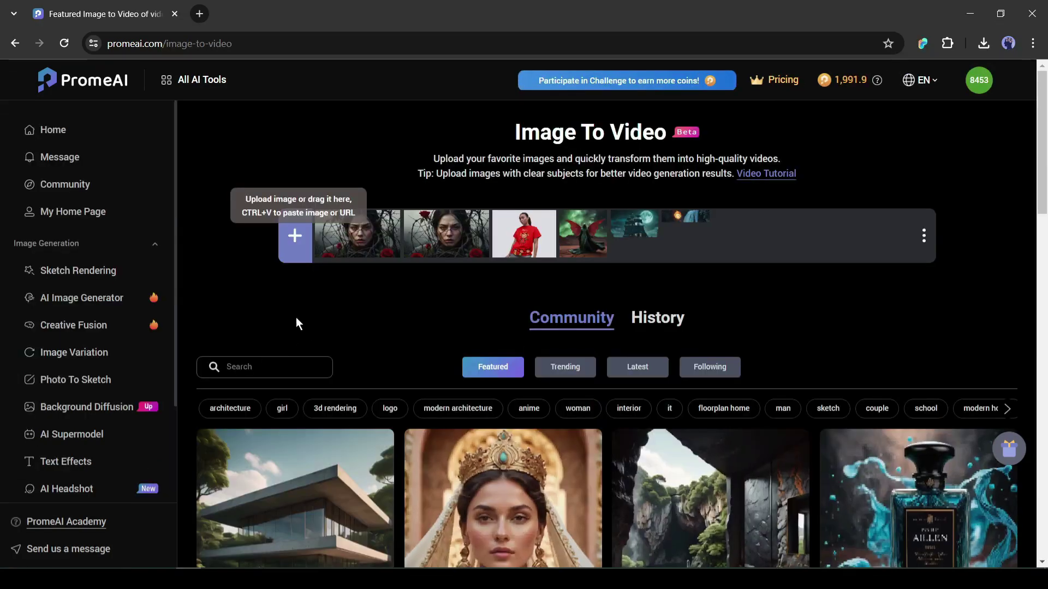
Generate a High-motion video of the red-winged hooded figure, preview it, and download the clip
{"action": "scroll", "coordinate": [296, 317], "scroll_direction": "down", "scroll_amount": 2}
{"action": "left_click", "coordinate": [334, 546]}
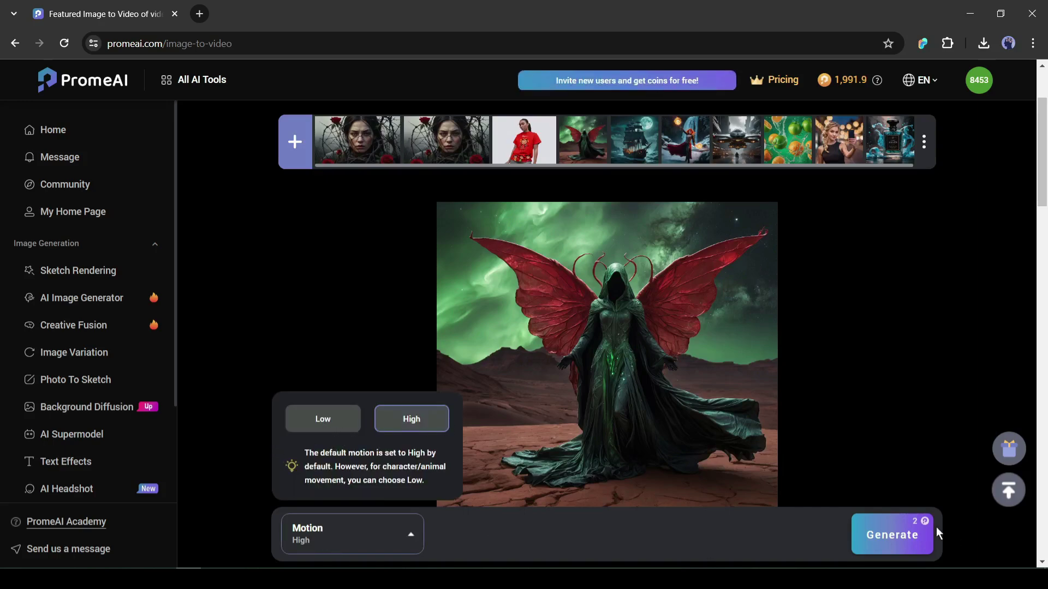
{"action": "left_click", "coordinate": [893, 541]}
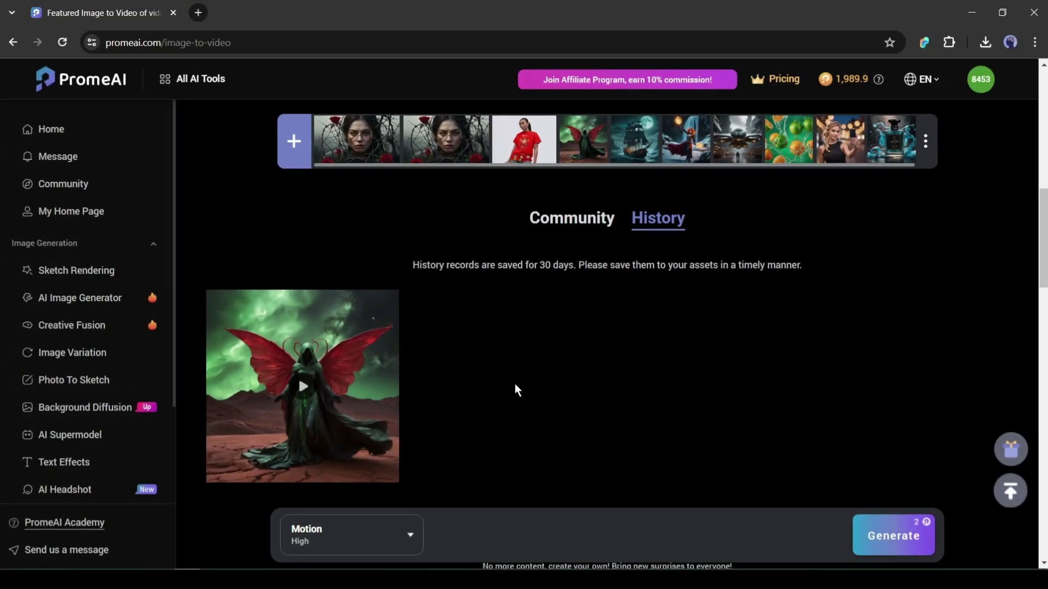
{"action": "left_click", "coordinate": [289, 295]}
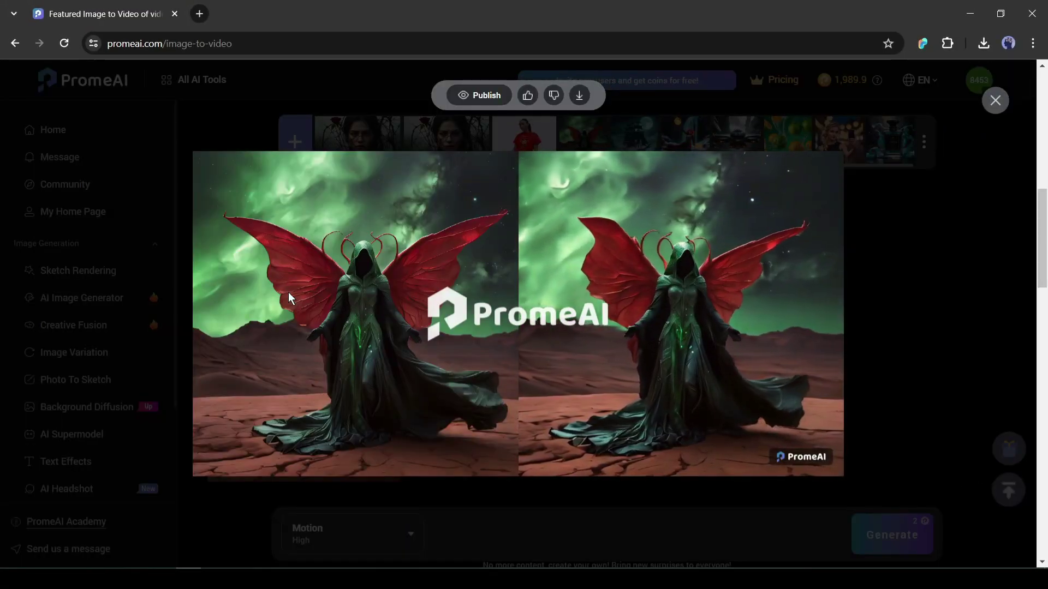
{"action": "left_click", "coordinate": [1008, 103]}
{"action": "scroll", "coordinate": [213, 423], "scroll_direction": "down", "scroll_amount": 1}
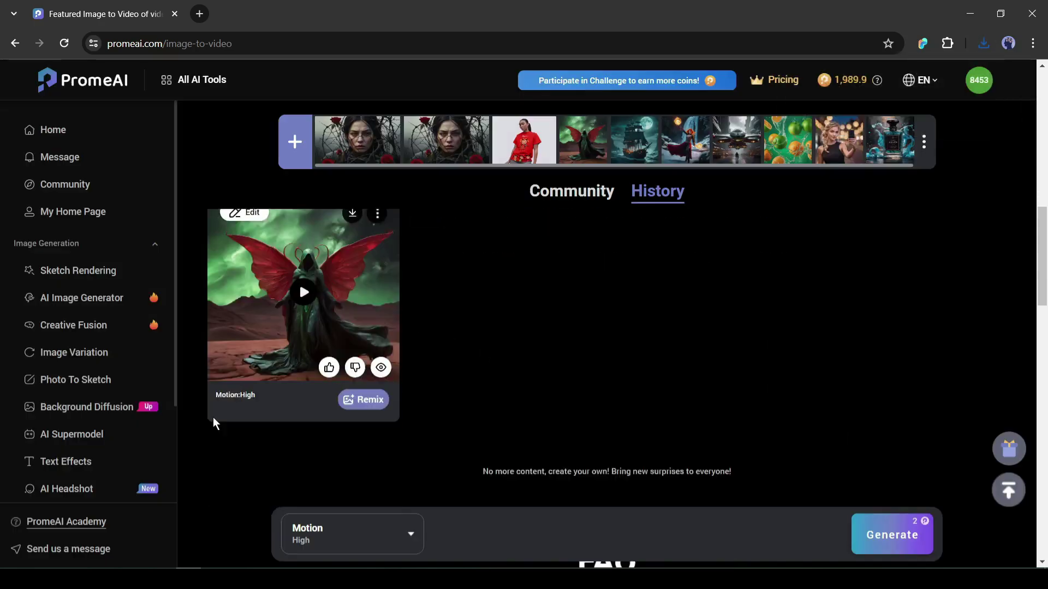
{"action": "scroll", "coordinate": [98, 435], "scroll_direction": "down", "scroll_amount": 6}
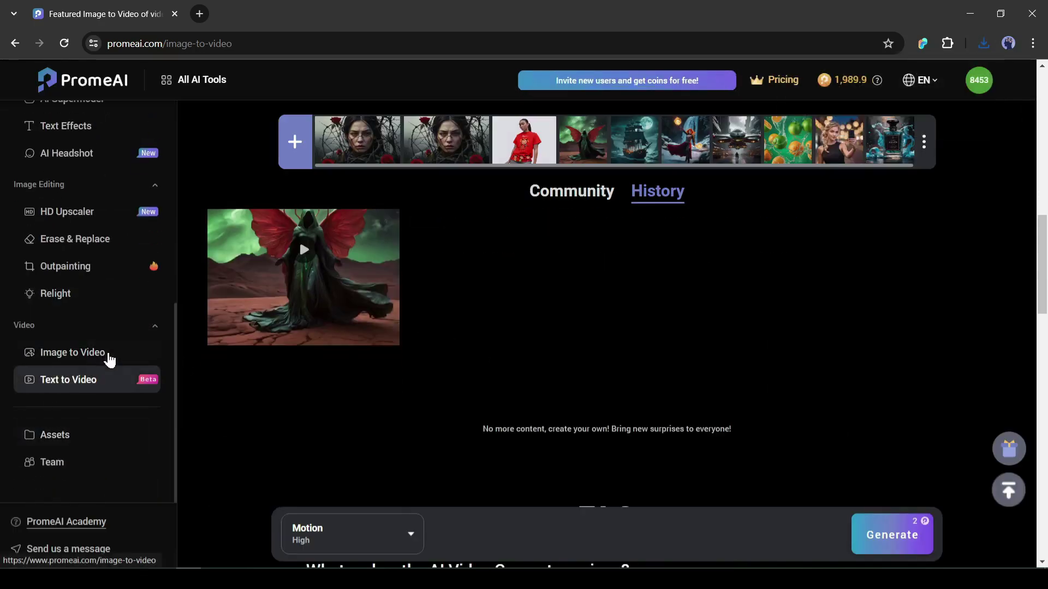
{"action": "left_click", "coordinate": [98, 380]}
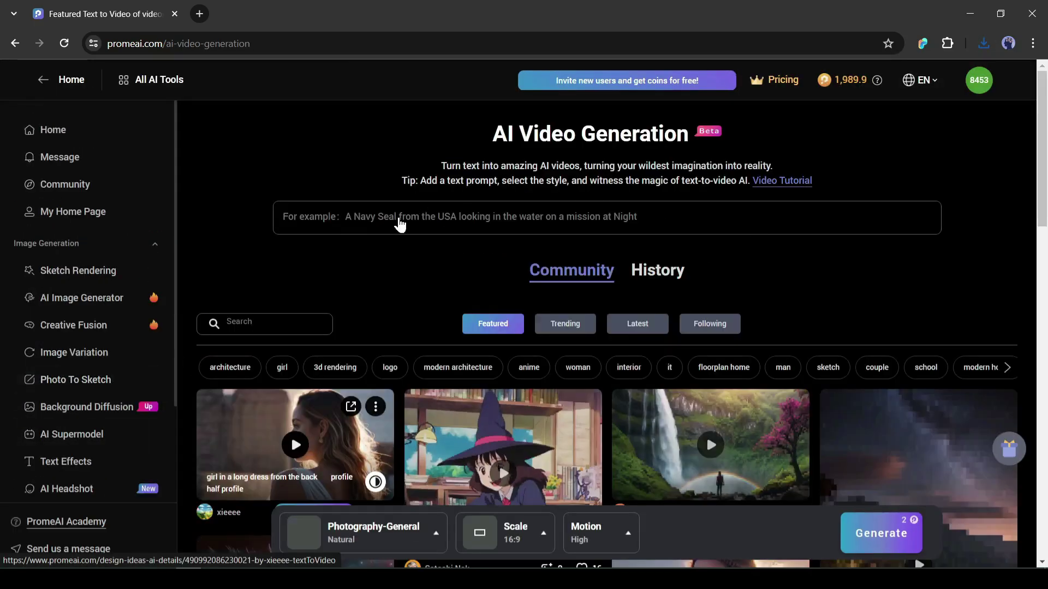
Enter the prompt 'a rabbit running on a for' and choose the Cinematic style
{"action": "left_click", "coordinate": [400, 224]}
{"action": "type", "text": "a rabbit ru"}
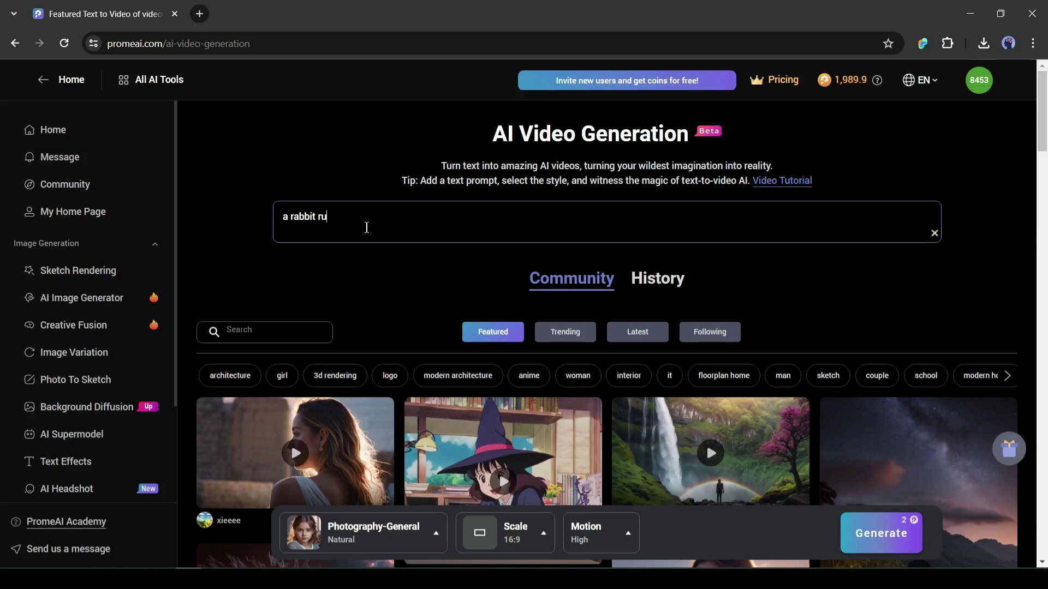
{"action": "type", "text": "nning on a forest"}
{"action": "left_click", "coordinate": [363, 533]}
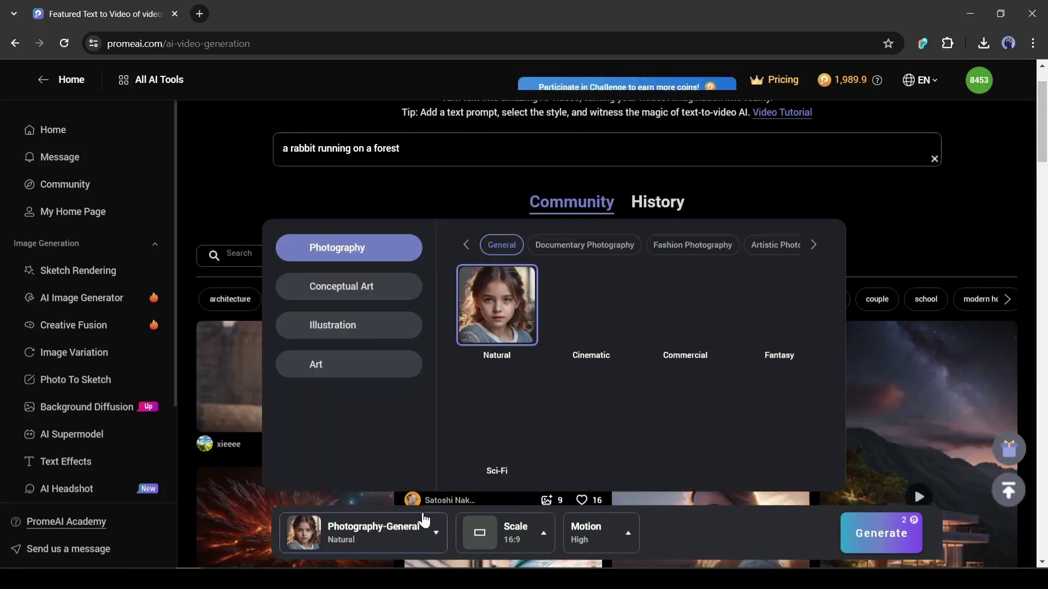
{"action": "left_click", "coordinate": [607, 311]}
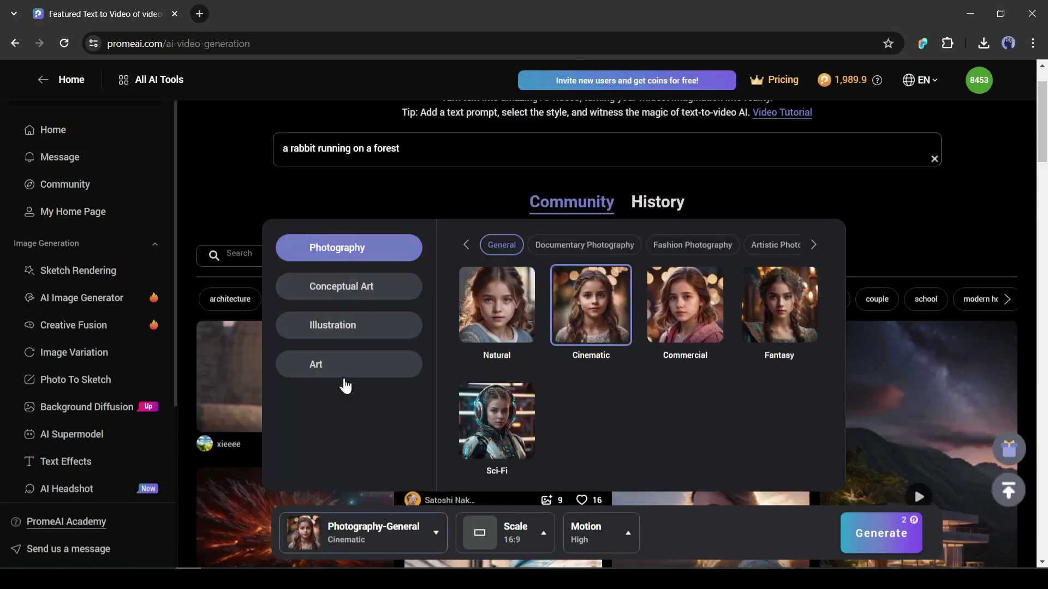
{"action": "left_click", "coordinate": [478, 538]}
{"action": "left_click", "coordinate": [610, 536]}
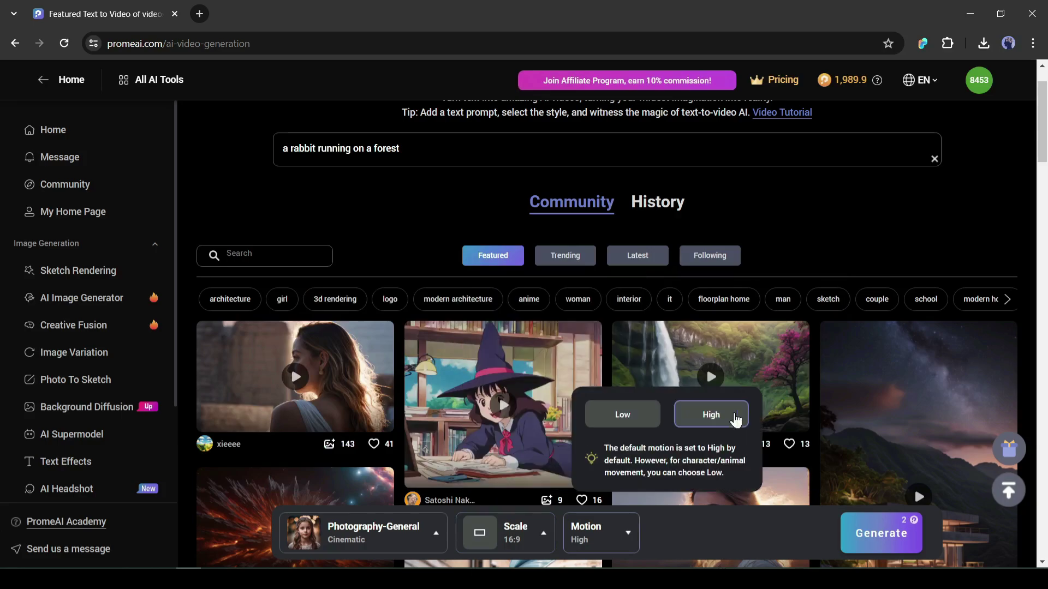
Generate the rabbit video and watch the finished clip
{"action": "left_click", "coordinate": [908, 532]}
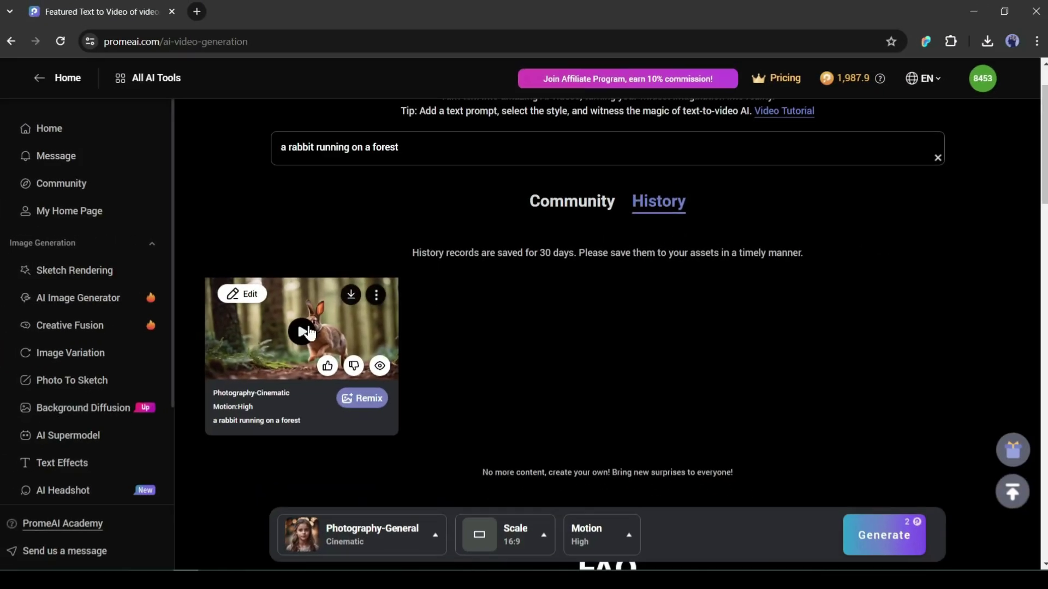
{"action": "left_click", "coordinate": [306, 329]}
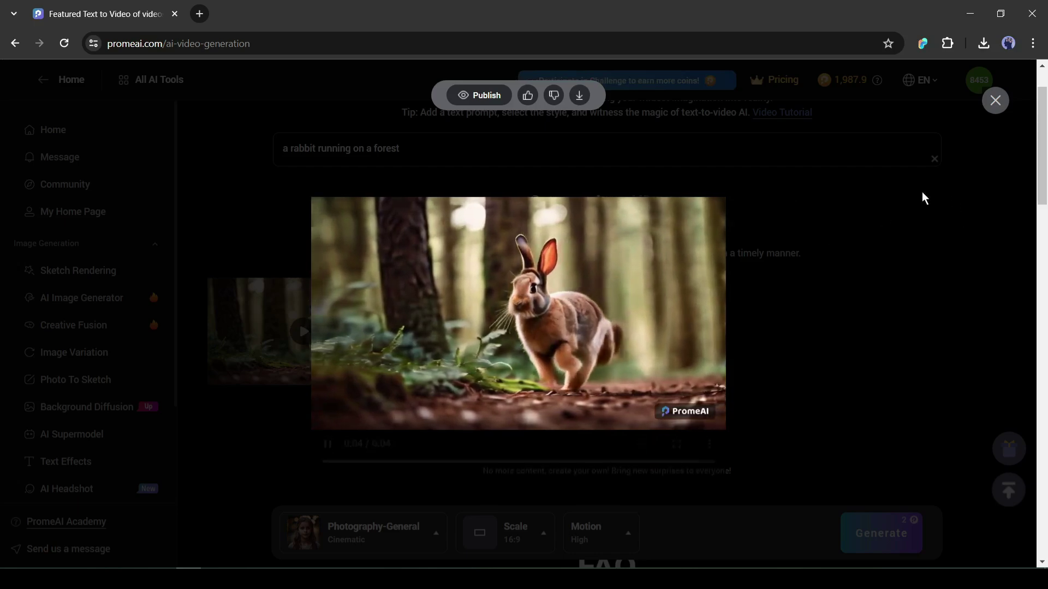
{"action": "left_click", "coordinate": [996, 100]}
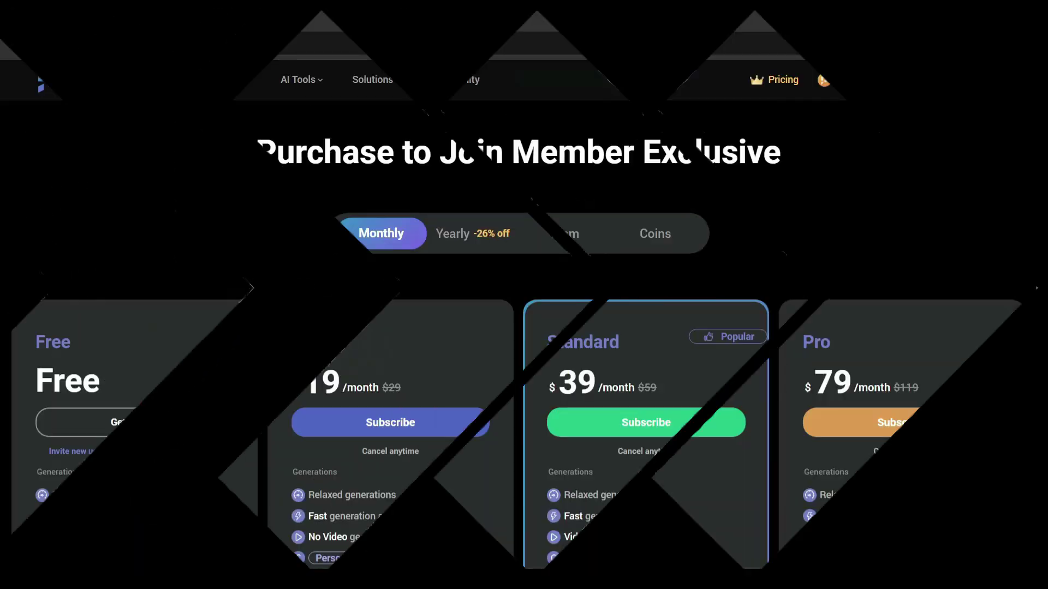
Highlight the Standard plan's 2,000 monthly coins and $39 monthly price
{"action": "scroll", "coordinate": [194, 132], "scroll_direction": "down", "scroll_amount": 2}
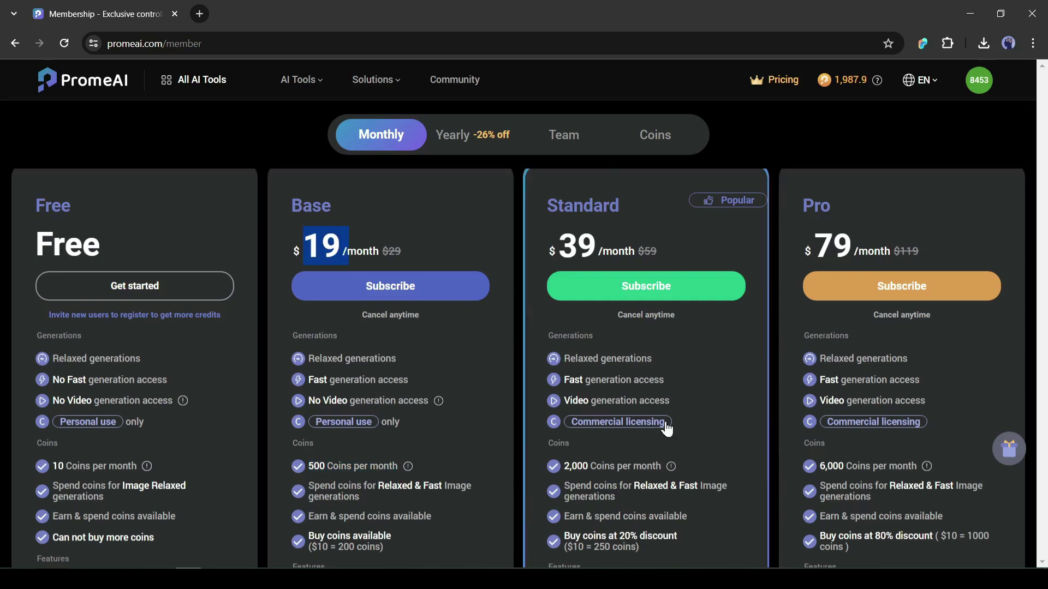
{"action": "left_click_drag", "start_coordinate": [562, 469], "coordinate": [661, 467]}
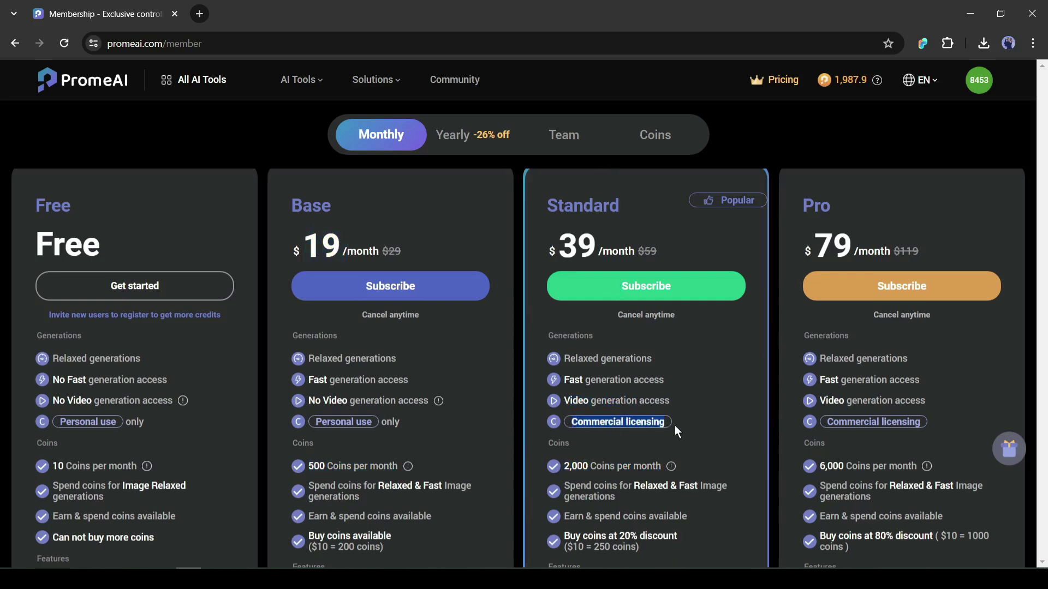
{"action": "left_click_drag", "start_coordinate": [558, 243], "coordinate": [689, 261]}
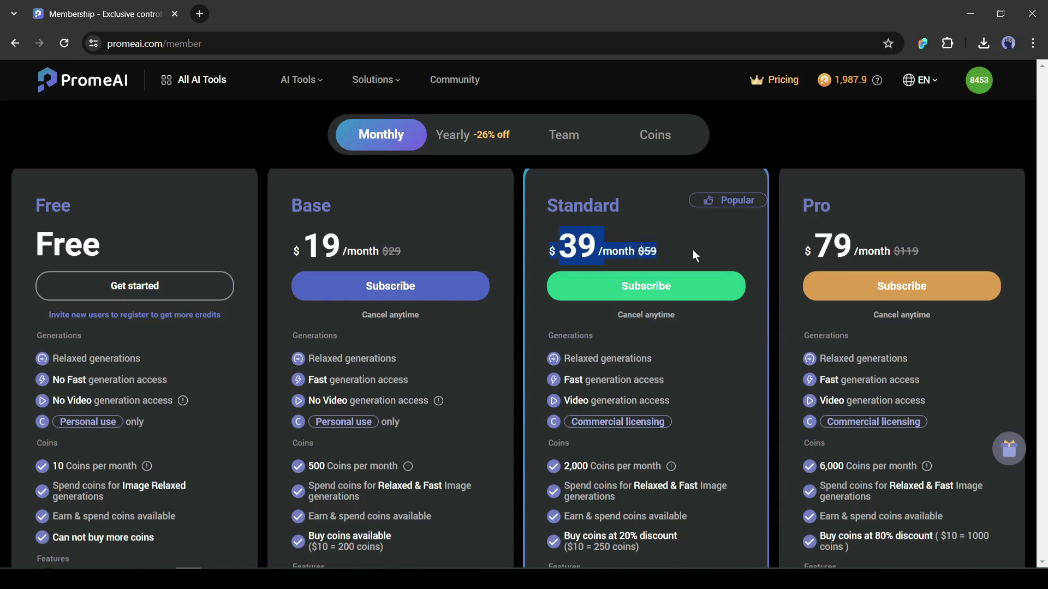
{"action": "left_click", "coordinate": [692, 249]}
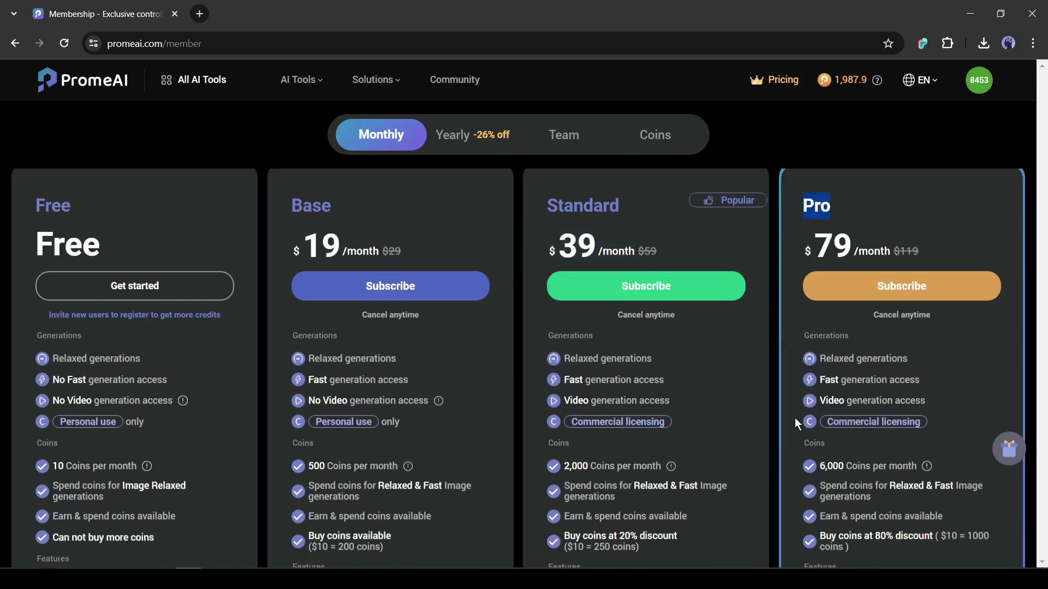
Highlight the Pro plan's video and commercial licensing perks and its $79 price
{"action": "left_click_drag", "start_coordinate": [945, 428], "coordinate": [856, 386]}
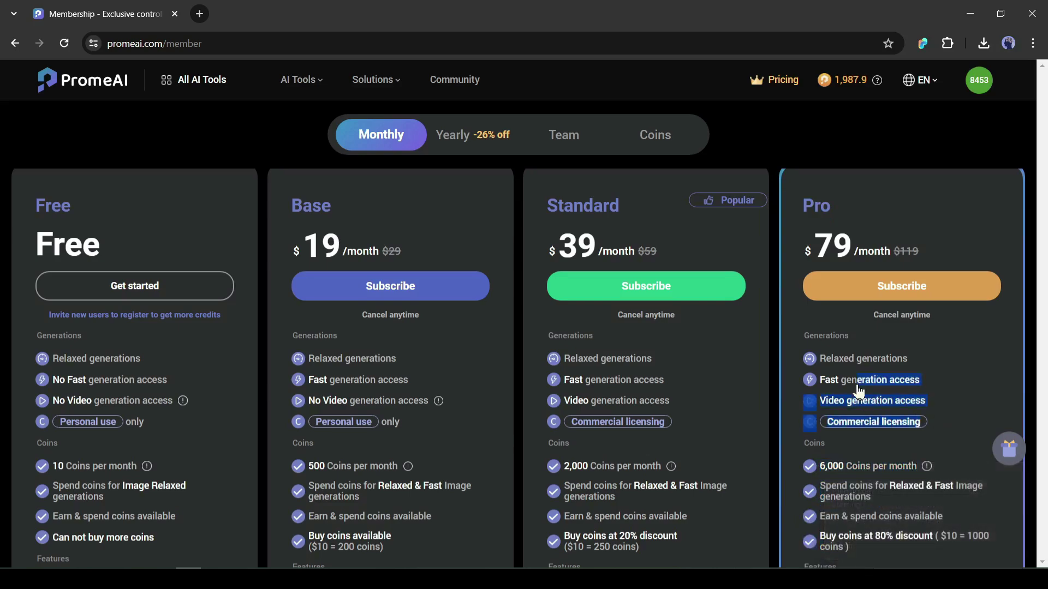
{"action": "left_click_drag", "start_coordinate": [805, 243], "coordinate": [867, 250]}
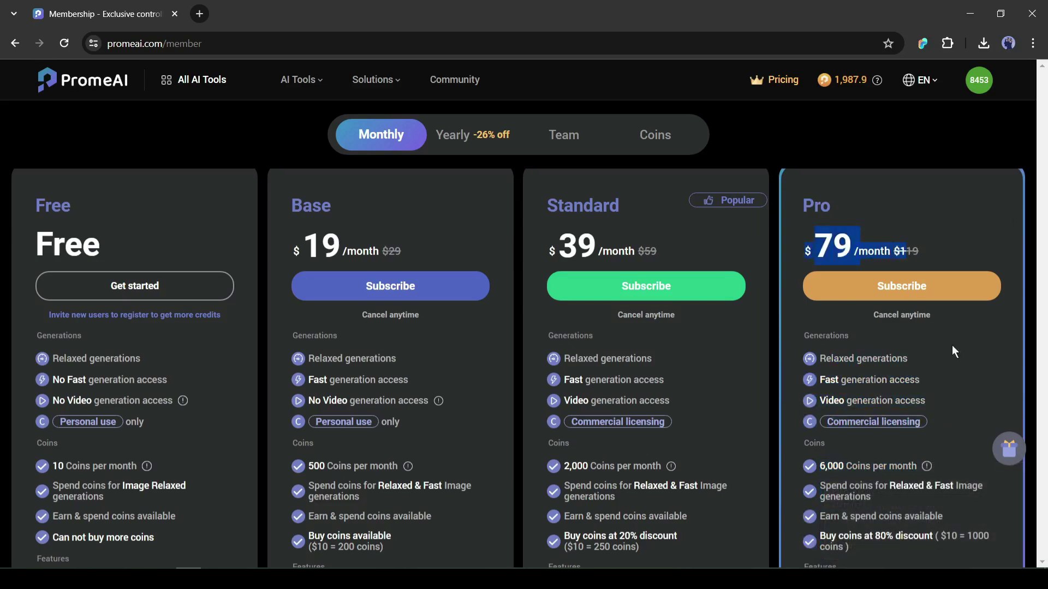
{"action": "scroll", "coordinate": [954, 351], "scroll_direction": "down", "scroll_amount": 8}
{"action": "scroll", "coordinate": [903, 440], "scroll_direction": "up", "scroll_amount": 10}
{"action": "mouse_move", "coordinate": [316, 90]}
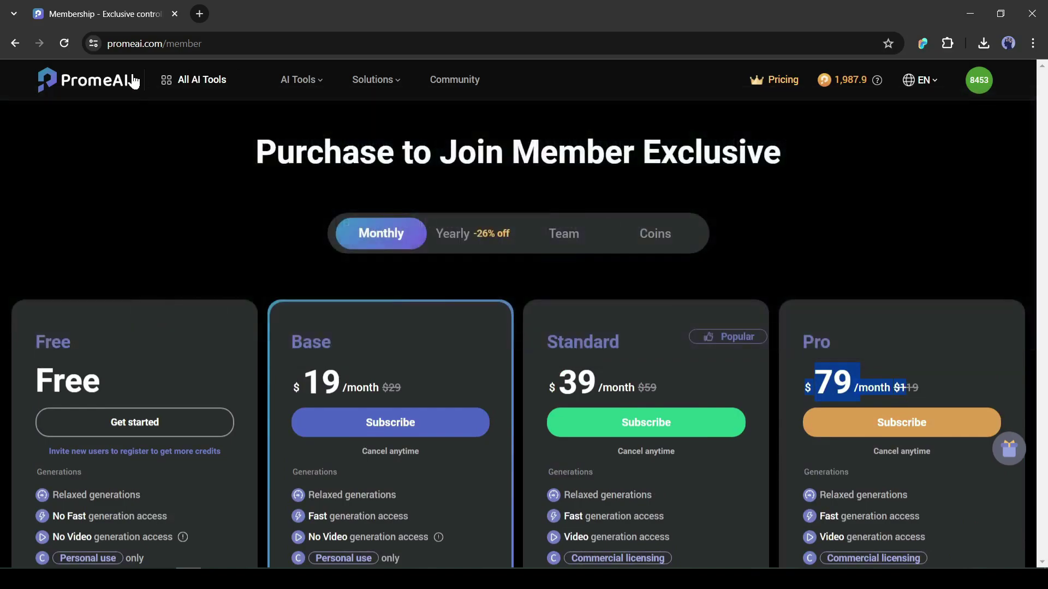
Return to the PromeAI home page and scroll through the Explore the Community gallery
{"action": "left_click", "coordinate": [101, 84]}
{"action": "scroll", "coordinate": [688, 385], "scroll_direction": "down", "scroll_amount": 15}
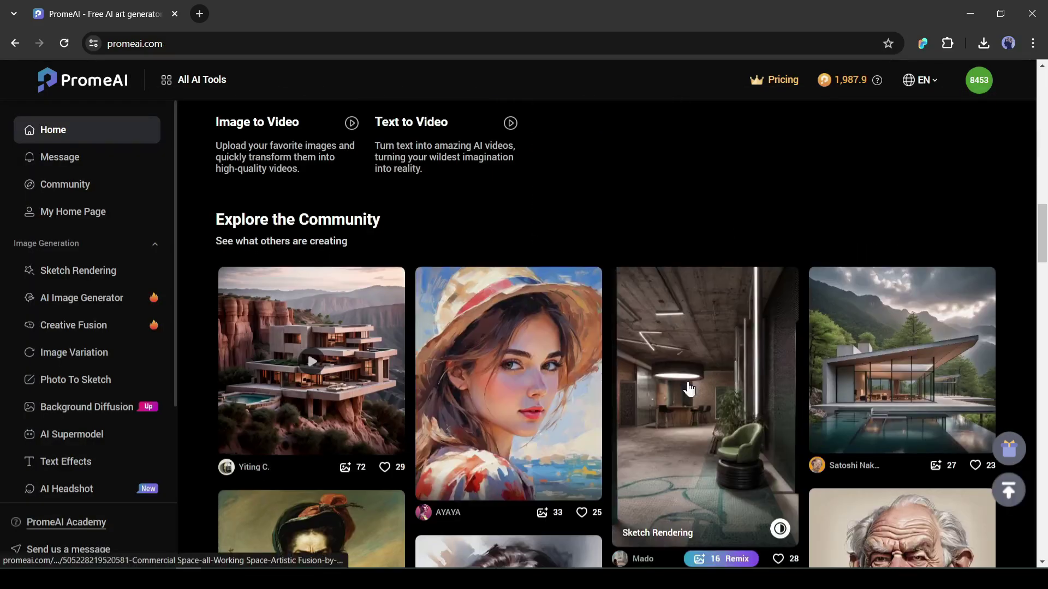
{"action": "scroll", "coordinate": [689, 388], "scroll_direction": "down", "scroll_amount": 10}
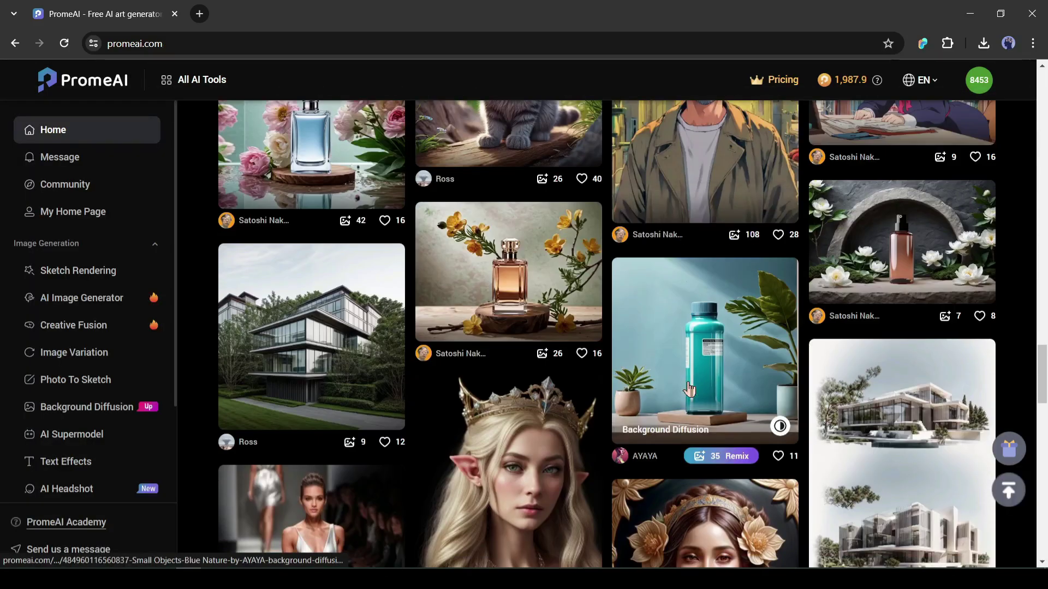
{"action": "scroll", "coordinate": [688, 388], "scroll_direction": "down", "scroll_amount": 5}
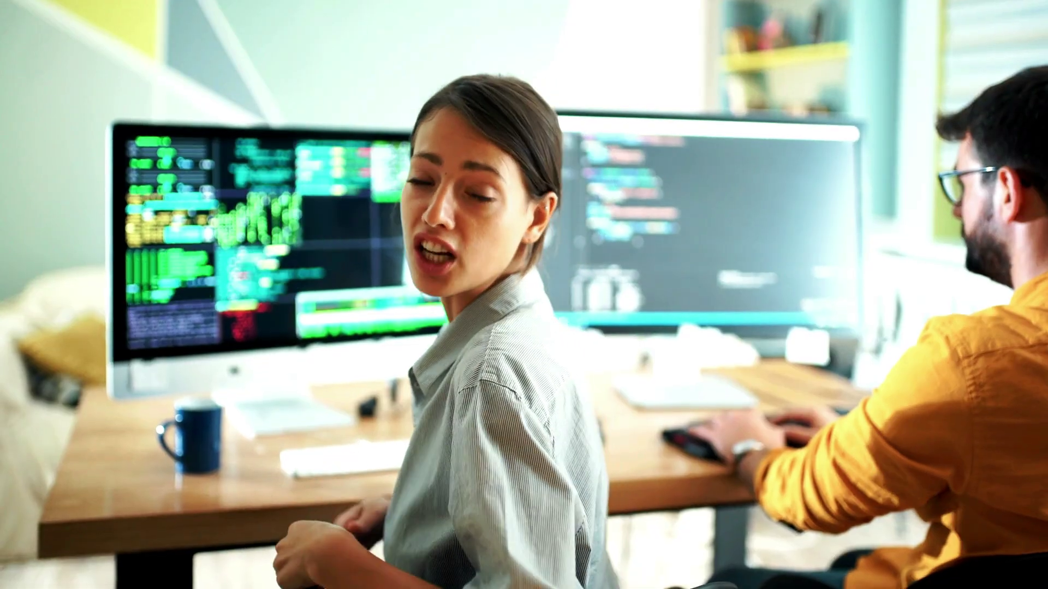